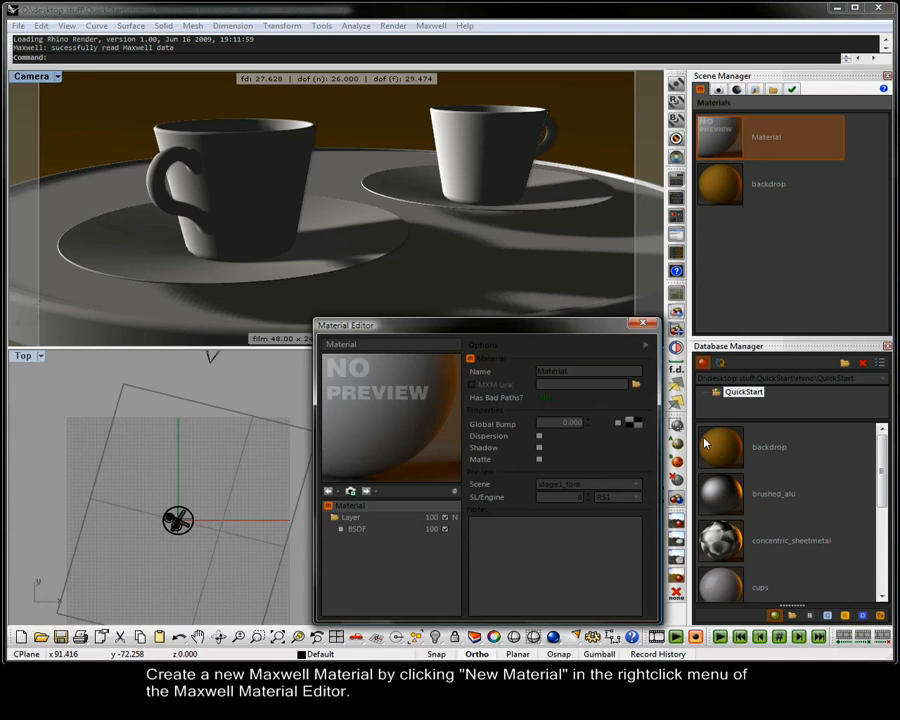
- Set the Reflectance 0° color of the new material's BSDF to a dark blue
left_click(405, 531)
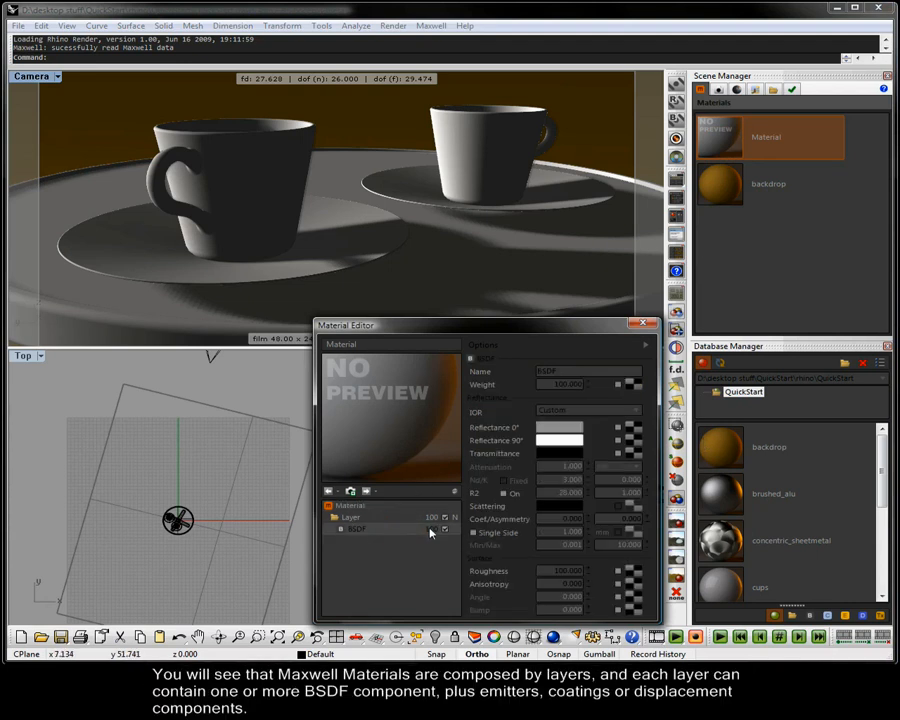
left_click(548, 428)
left_click(520, 462)
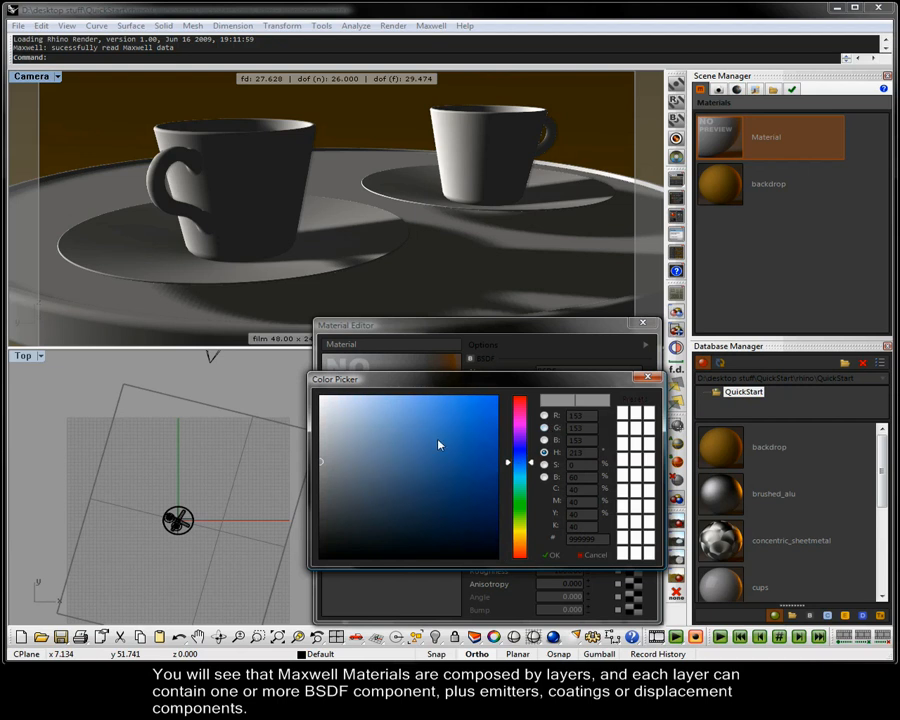
left_click(455, 505)
key("Return")
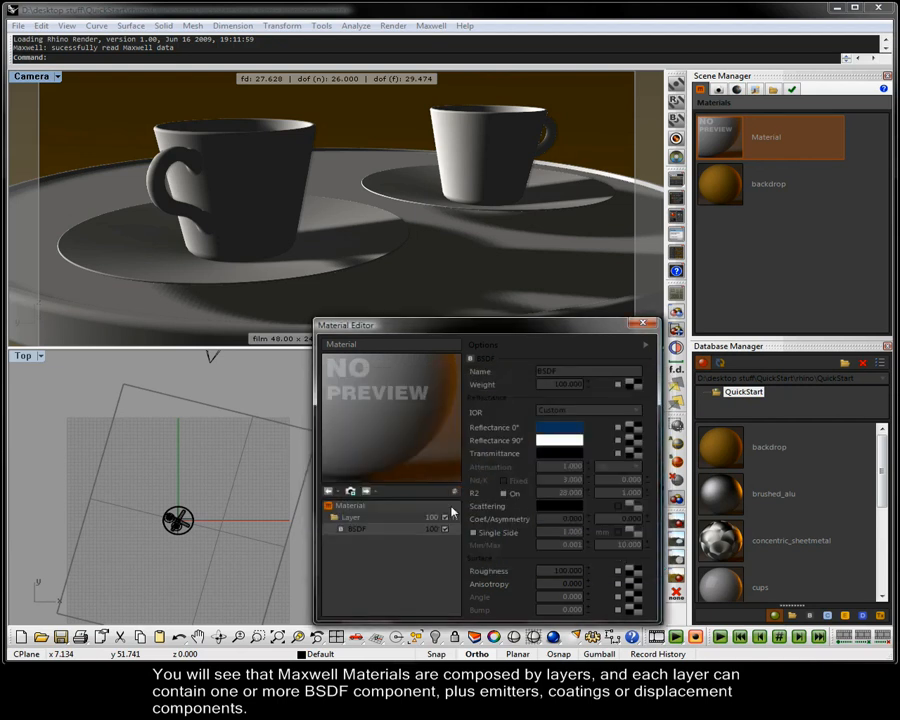
- Refresh the blue material's preview and rename the material "diffuse"
left_click(454, 494)
left_click_drag(582, 368, 518, 376)
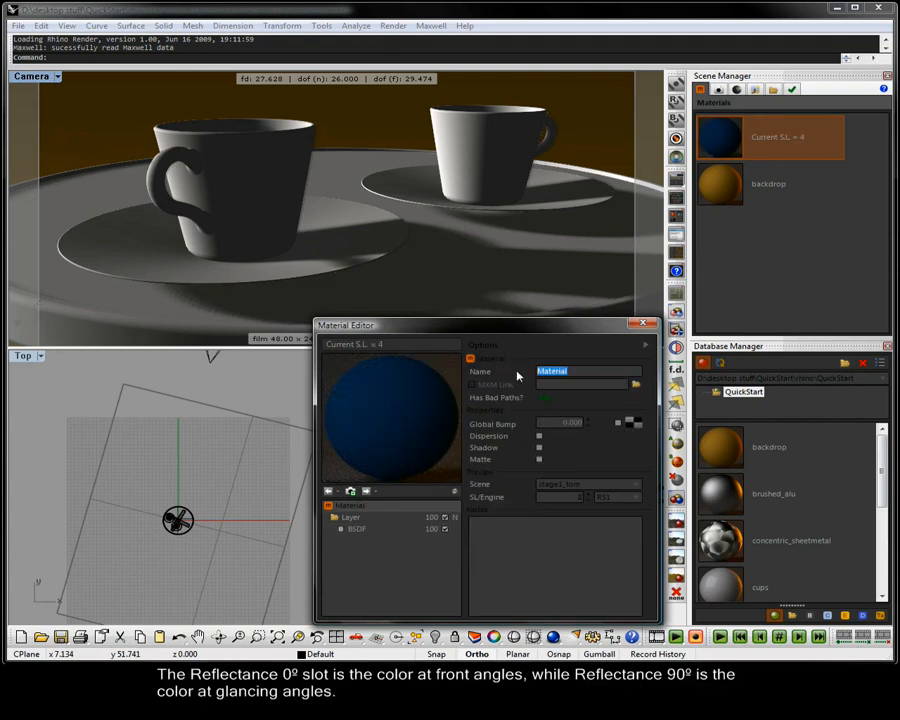
type("diffuse")
key("Return")
- Create another new Maxwell material and set its BSDF Roughness to 0
left_click(483, 345)
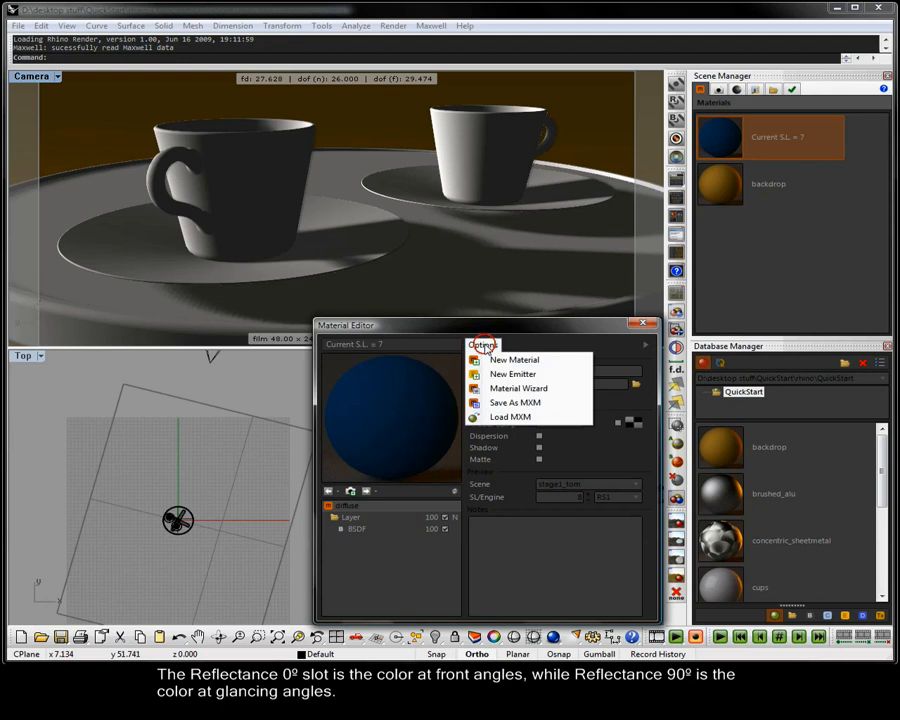
left_click(490, 360)
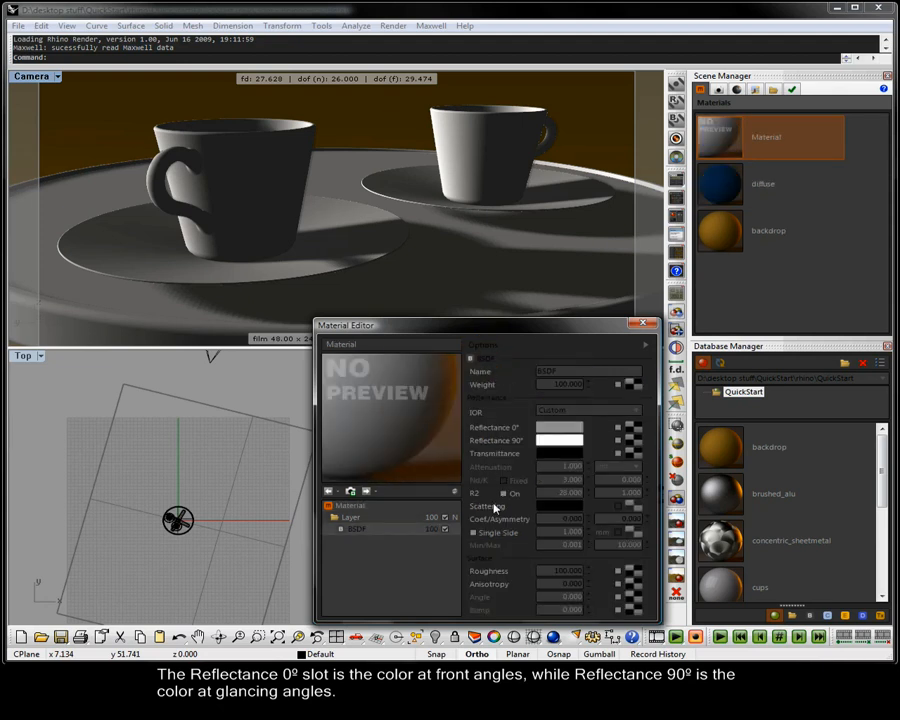
left_click_drag(550, 571, 586, 571)
type("0")
left_click(567, 580)
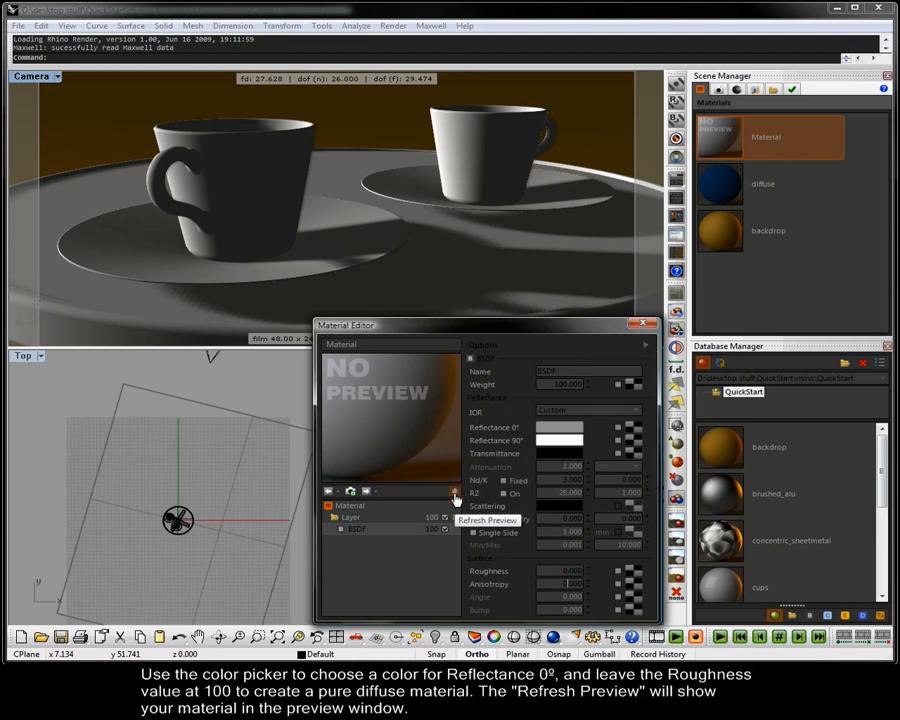
- Refresh the zero-roughness material's preview and rename the material "reflective"
left_click(455, 497)
left_click(440, 506)
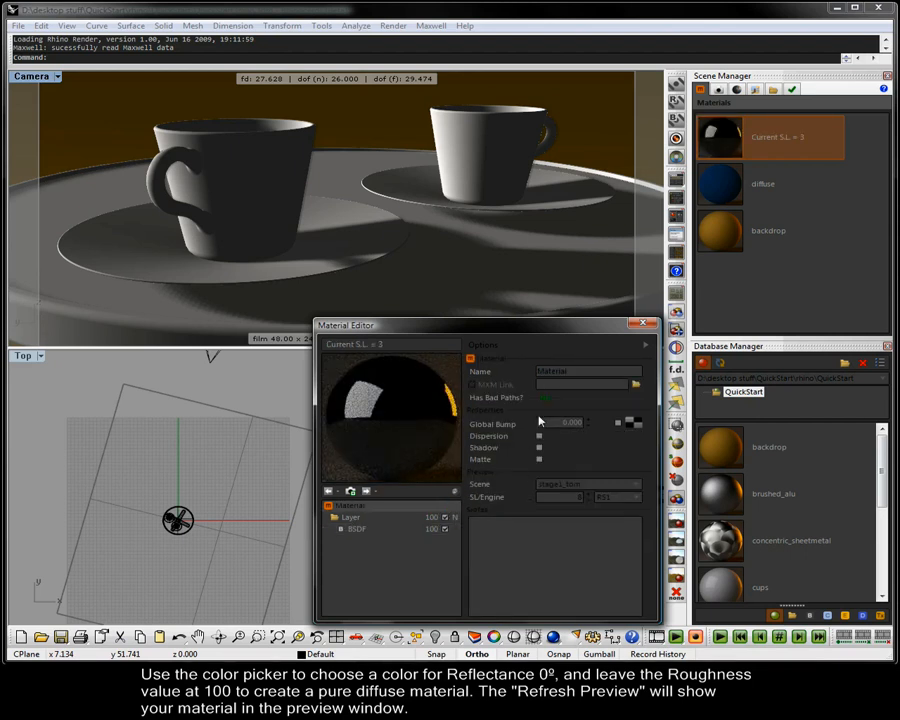
left_click(507, 373)
type("reflector")
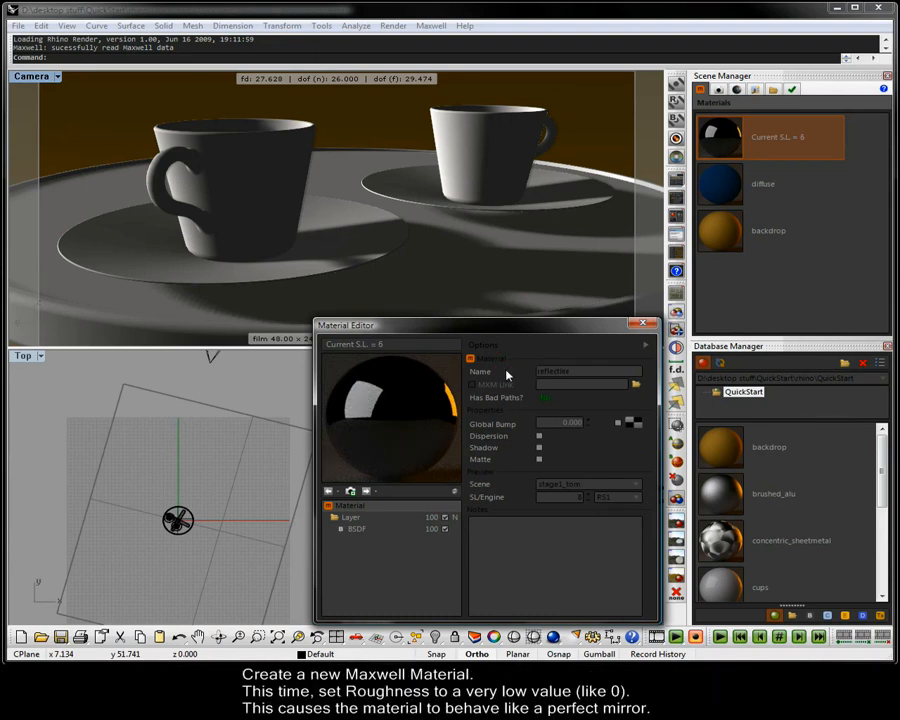
- Assign the diffuse material to the rear cup and saucer, and the reflective material to the front cup and saucer
left_click_drag(345, 87, 636, 236)
left_click_drag(712, 184, 500, 137)
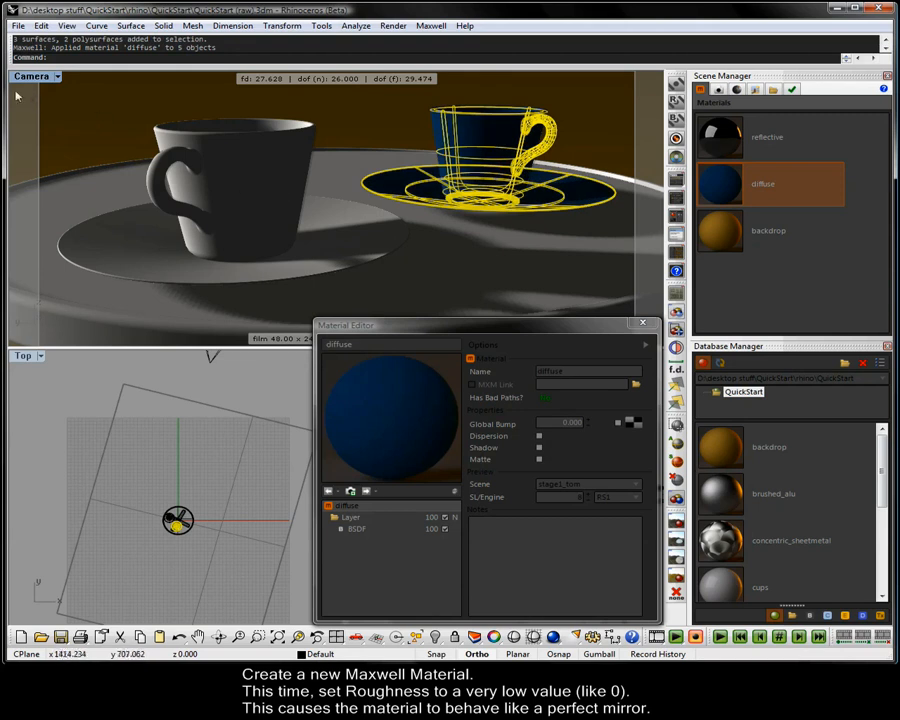
left_click_drag(22, 91, 434, 313)
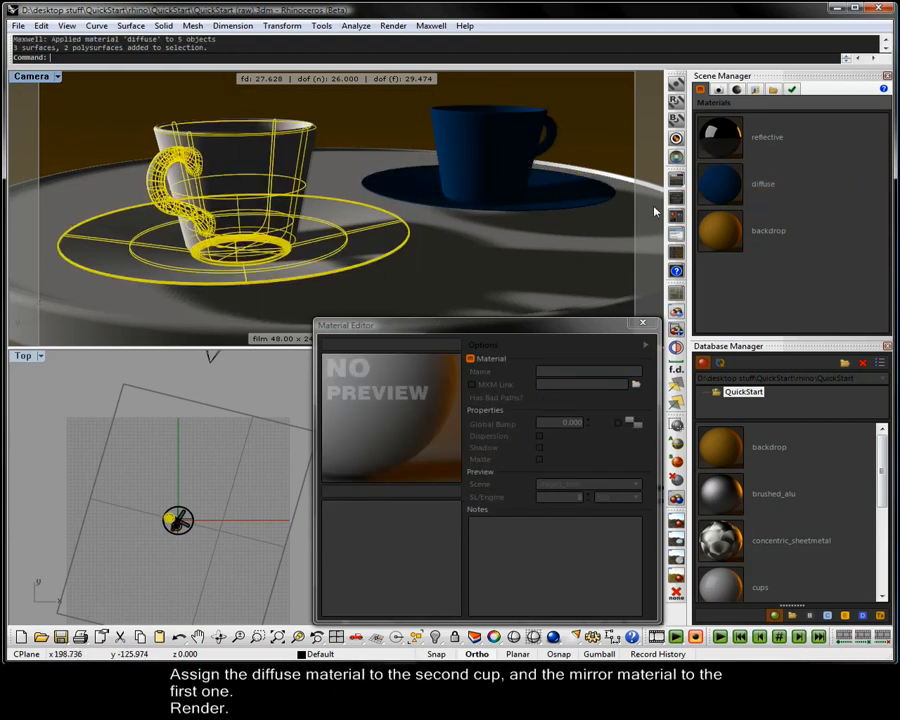
left_click_drag(720, 137, 260, 178)
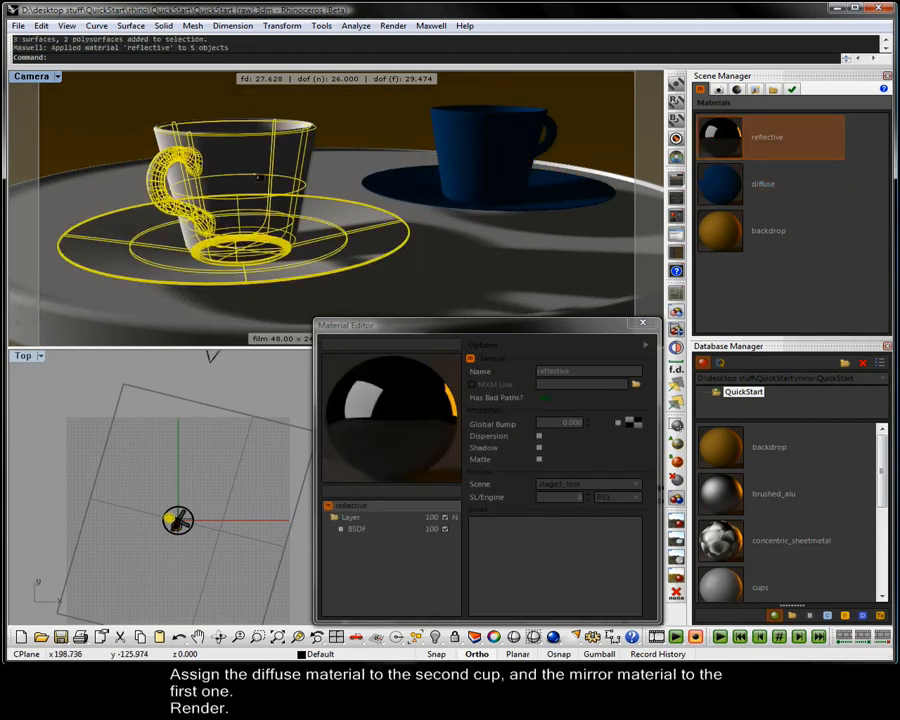
key("Escape")
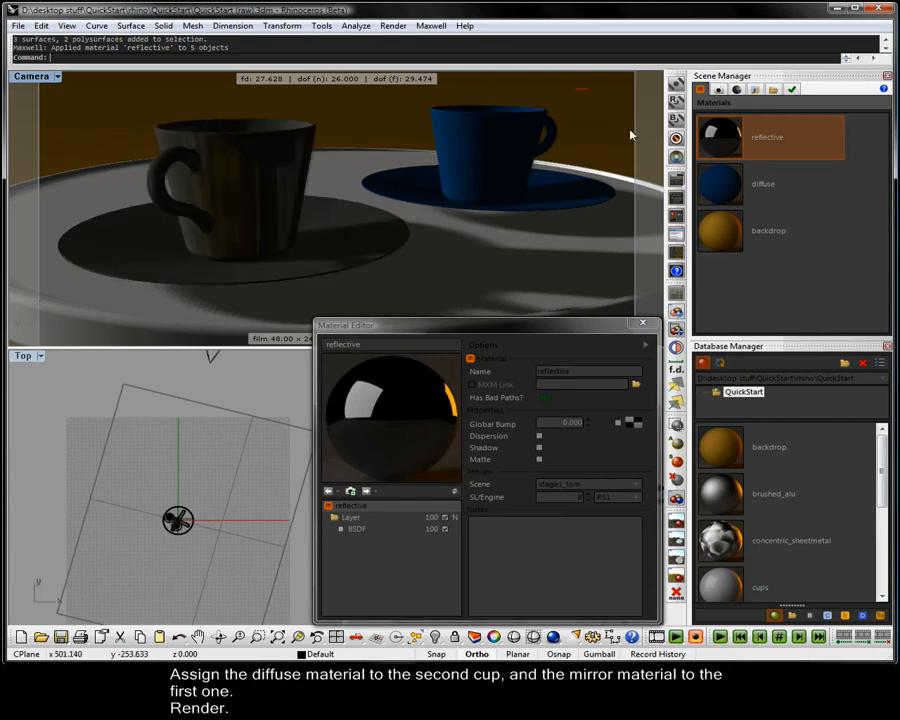
- Render the scene with Maxwell, stop the render partway, and close the render window
left_click(676, 84)
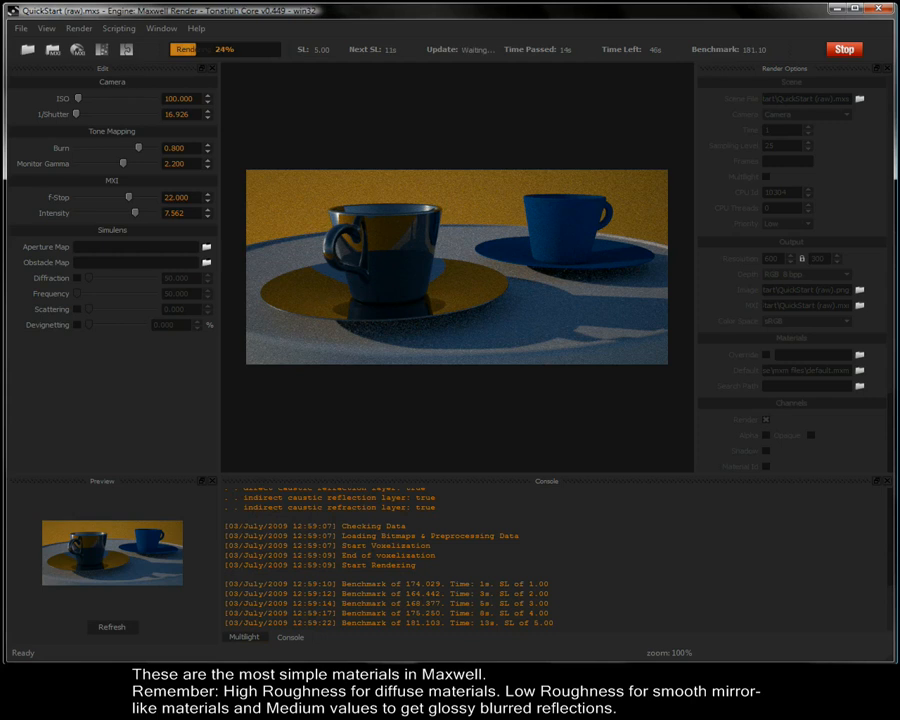
left_click(843, 50)
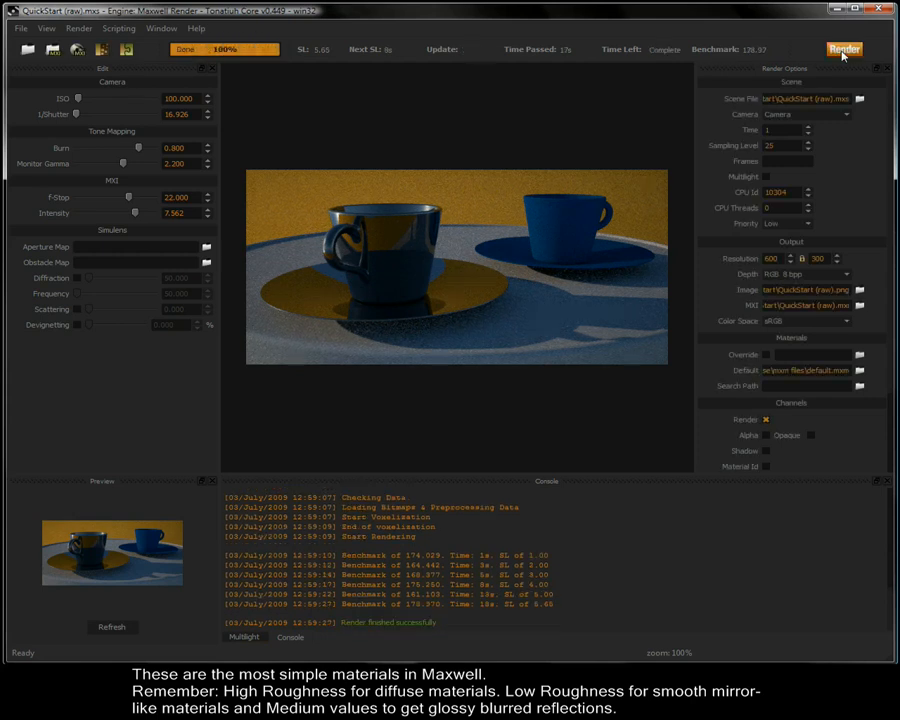
left_click(878, 10)
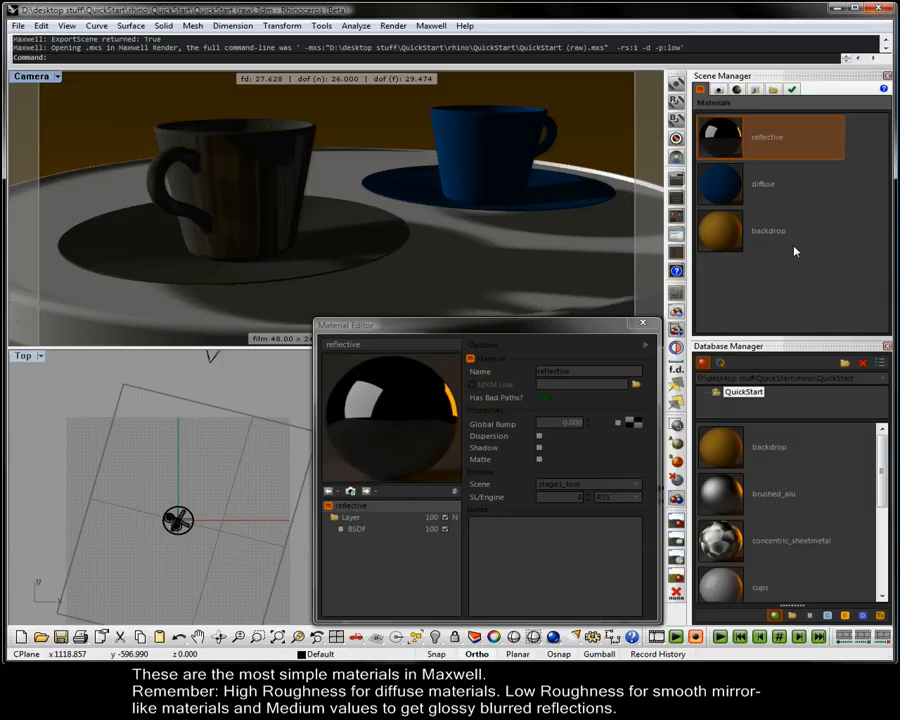
- Rename the reflective material "mirror" and set its BSDF Nd value to 20
left_click_drag(589, 372, 528, 375)
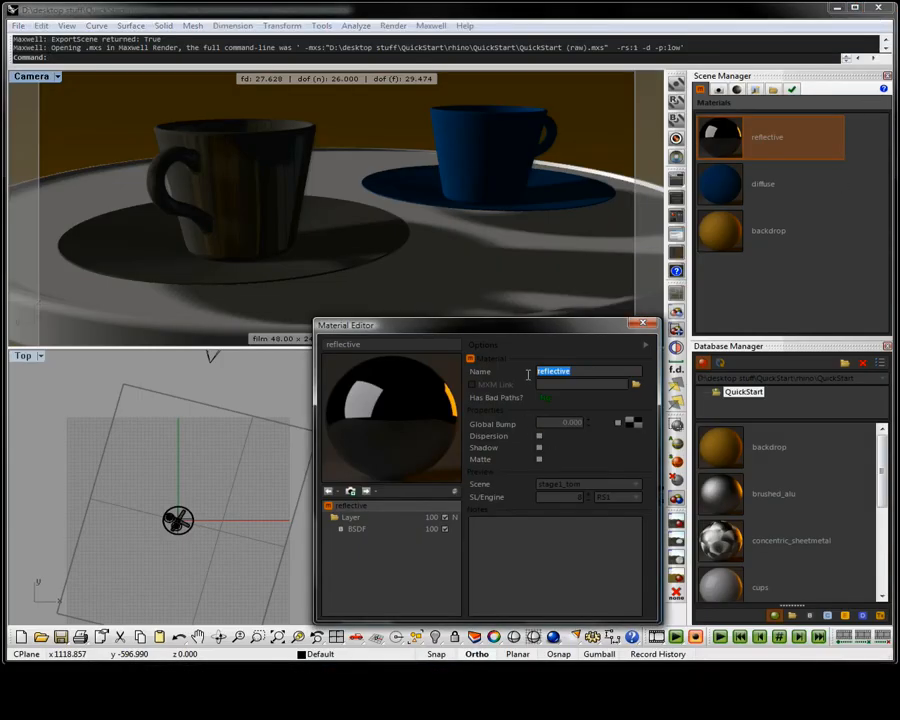
type("mirror")
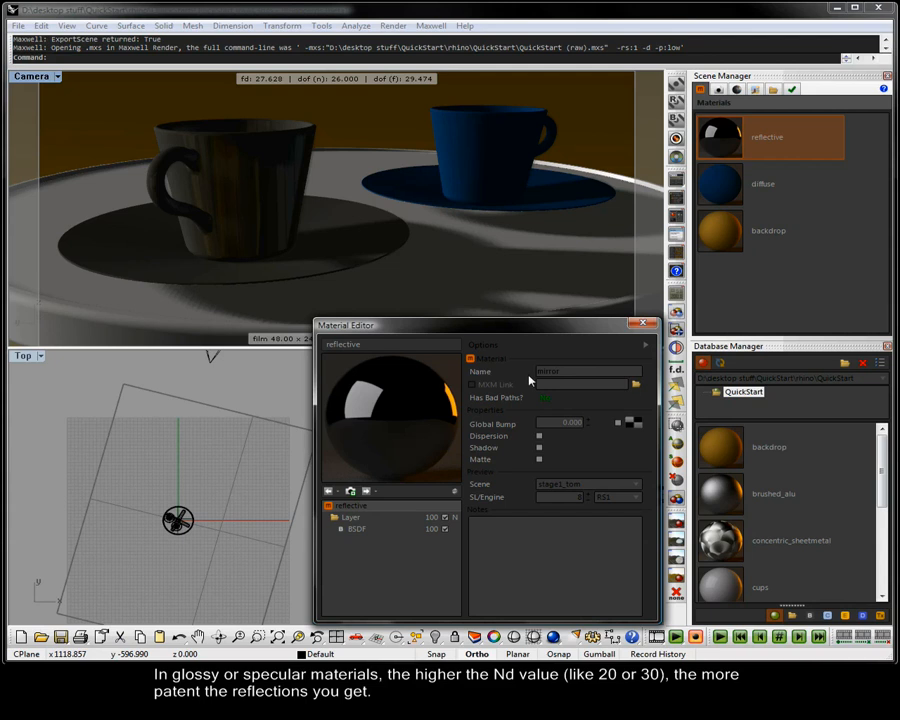
left_click(383, 532)
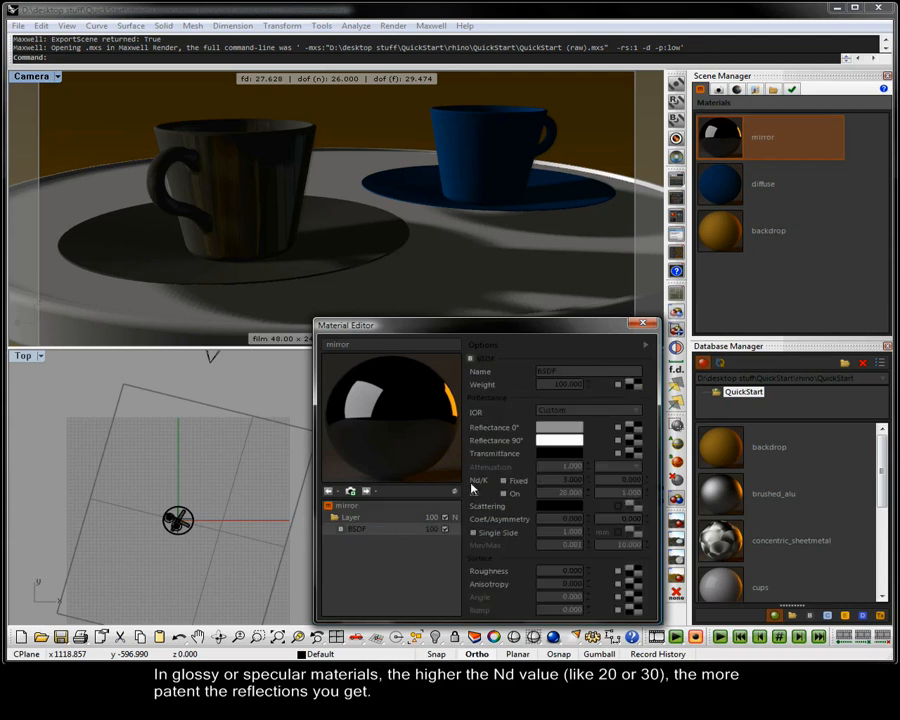
double_click(572, 480)
type("30")
key("Return")
- Rename the diffuse material "plastic" and its BSDF component "diffuse bsdf"
left_click(797, 183)
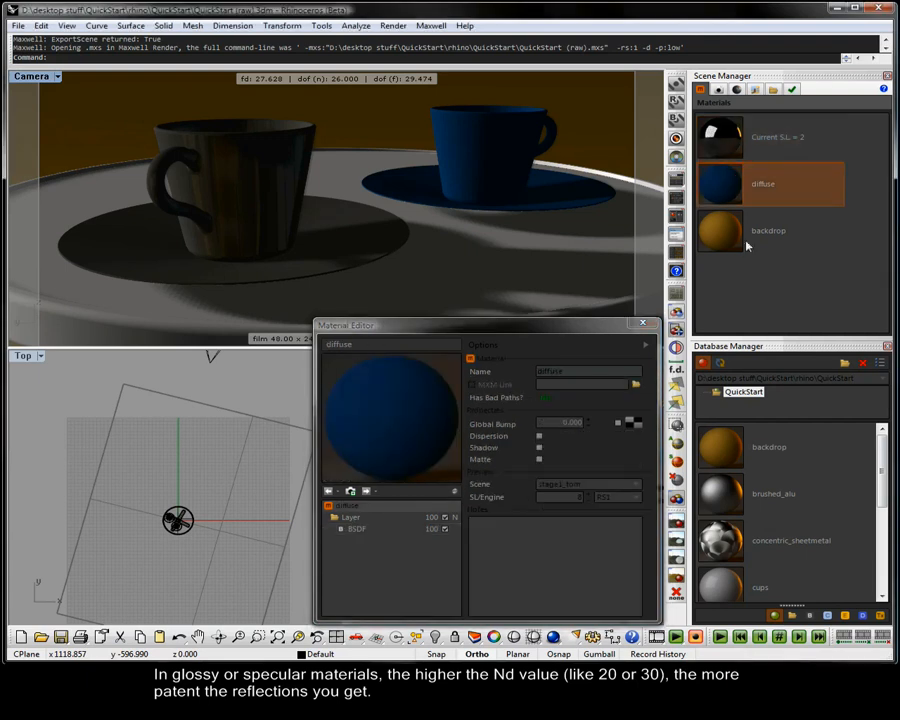
left_click(509, 371)
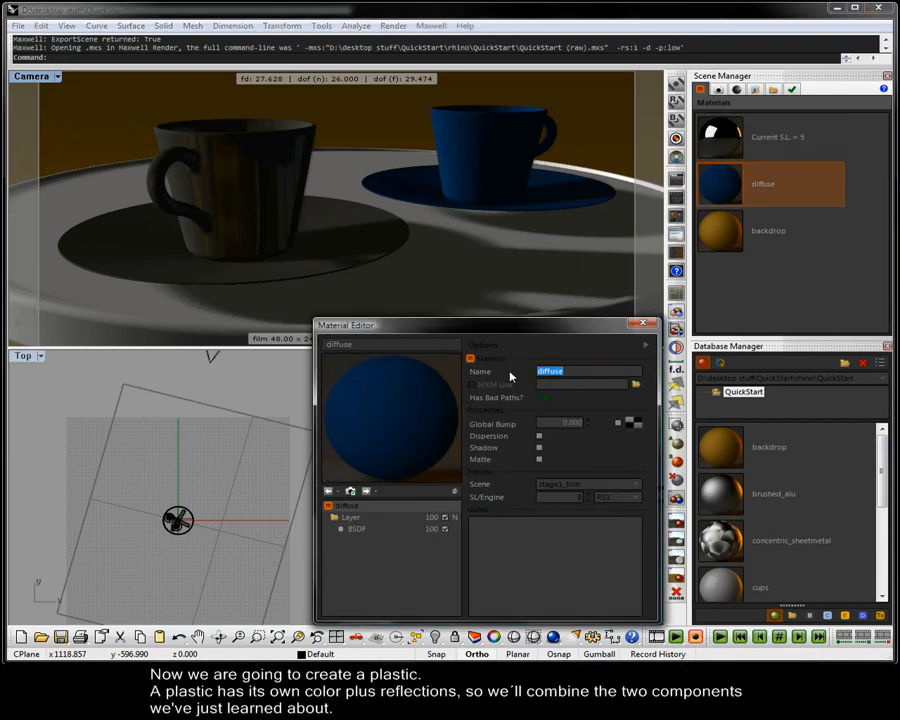
type("plastic")
left_click(351, 529)
double_click(351, 529)
type("diffuse bsdf")
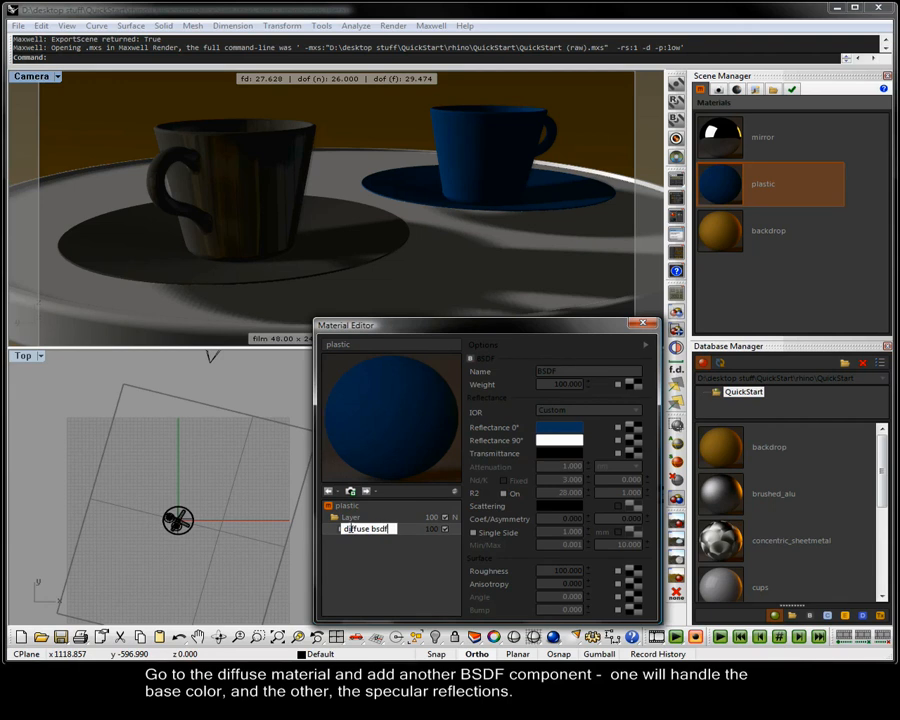
- Add a layer with a BSDF component to the plastic material and place it above the diffuse layer
left_click(352, 507)
right_click(355, 510)
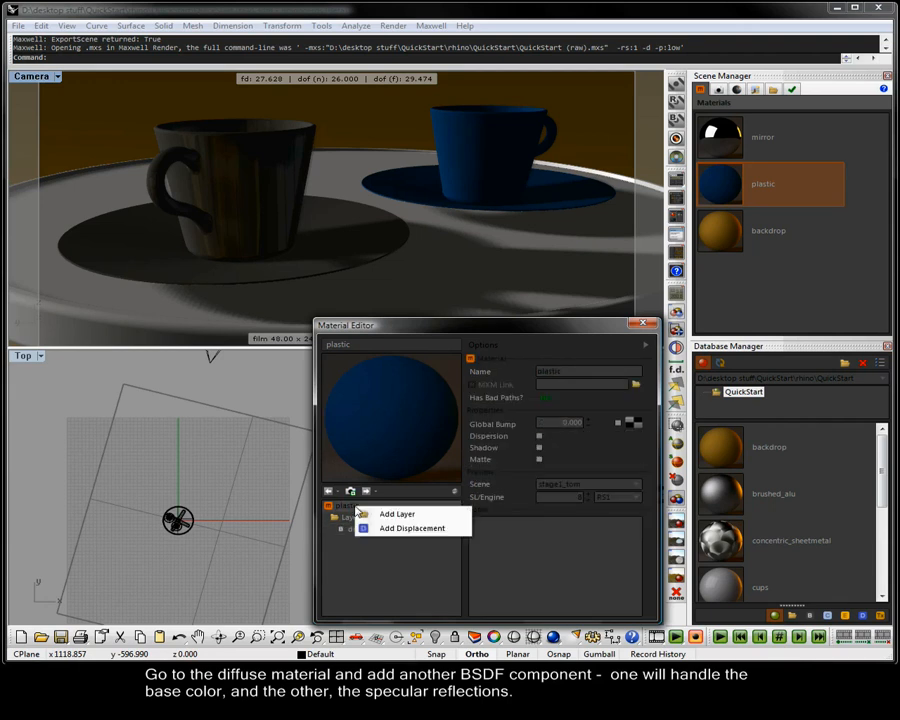
left_click(367, 516)
right_click(351, 541)
left_click(364, 548)
left_click_drag(359, 508, 359, 508)
- Set the added BSDF's Roughness to 0 and rename the component "gloss bsdf"
left_click(358, 529)
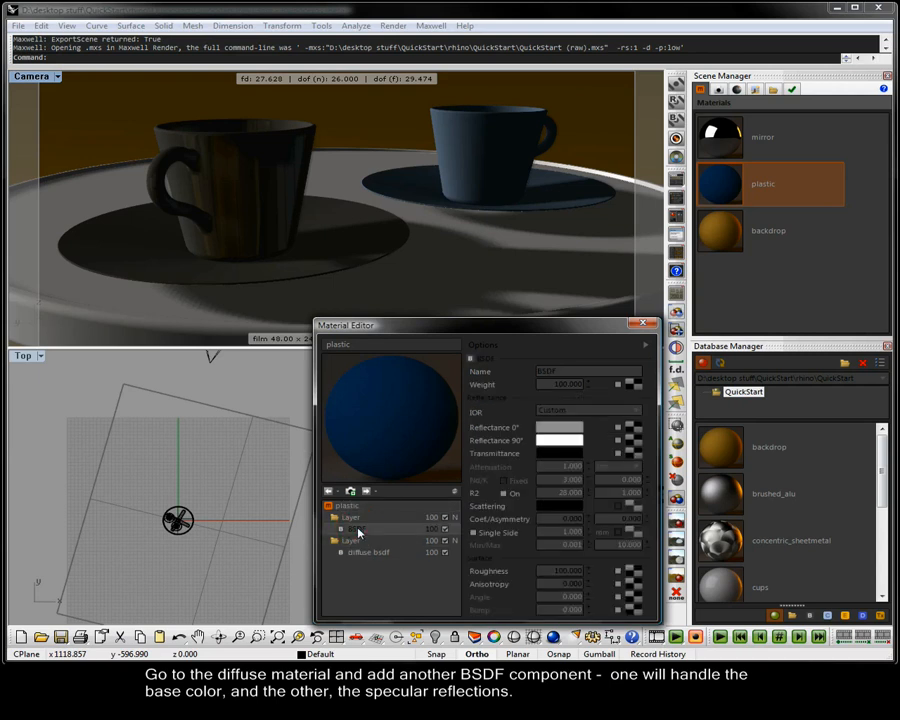
double_click(578, 571)
type("0")
left_click(368, 531)
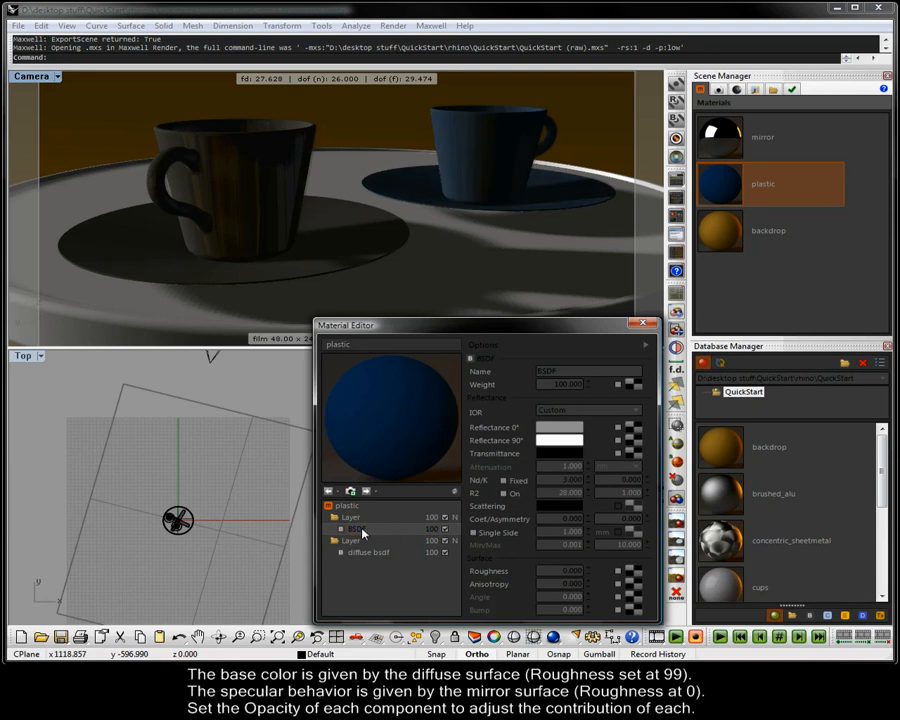
type("gloss bsdf")
- Set the opacity of the layer holding the gloss BSDF to 30 and refresh the plastic material's preview
left_click(362, 519)
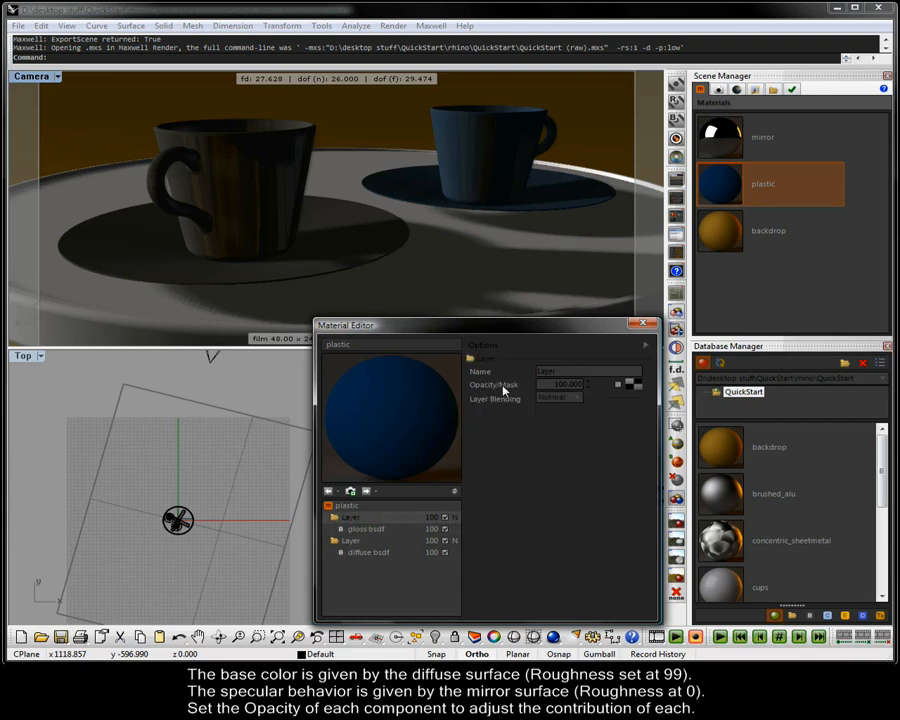
left_click_drag(552, 384, 581, 384)
type("30")
key("Return")
left_click(453, 494)
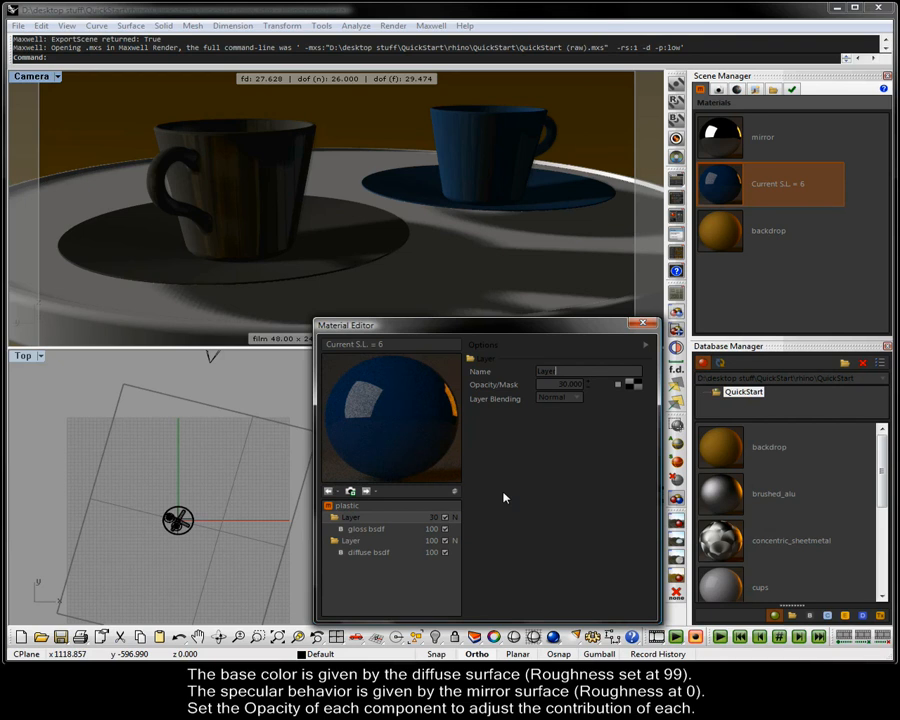
- Render the scene again, overwriting the existing output files, then stop the render and return to Rhino
left_click(676, 82)
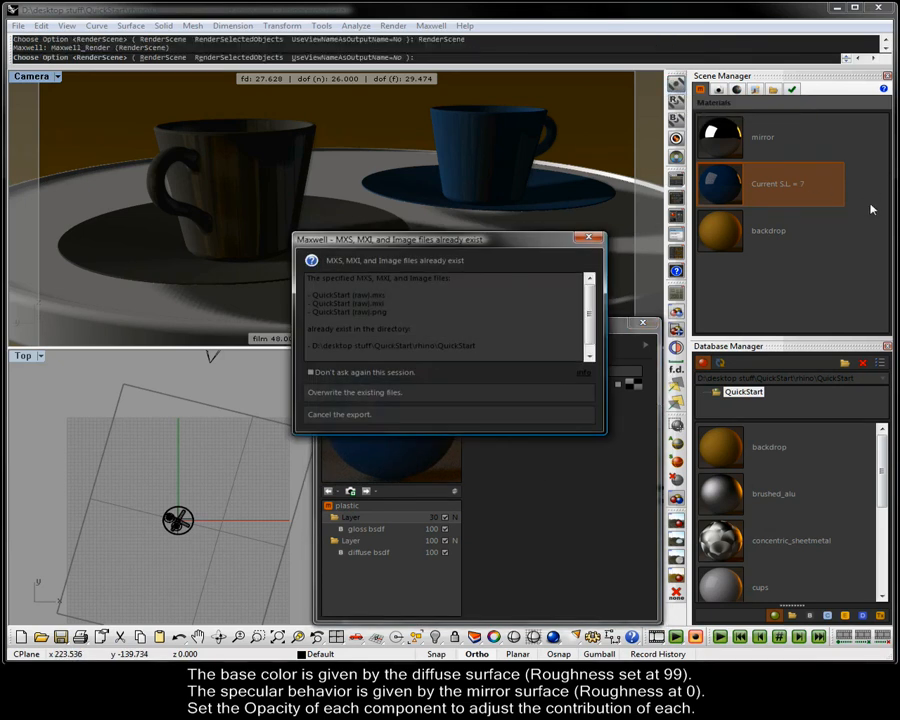
left_click(355, 393)
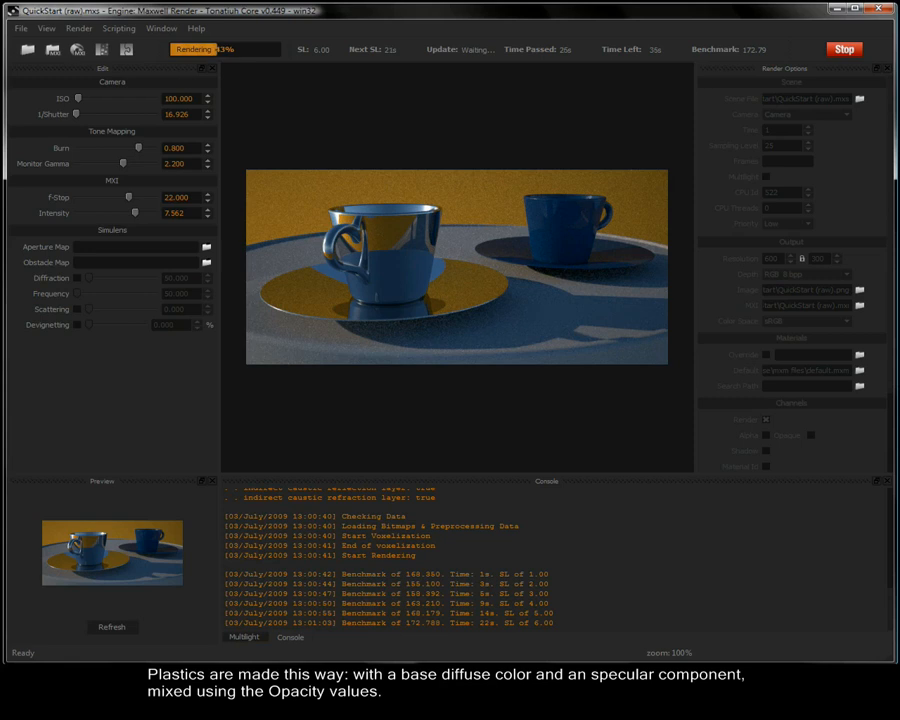
left_click(833, 55)
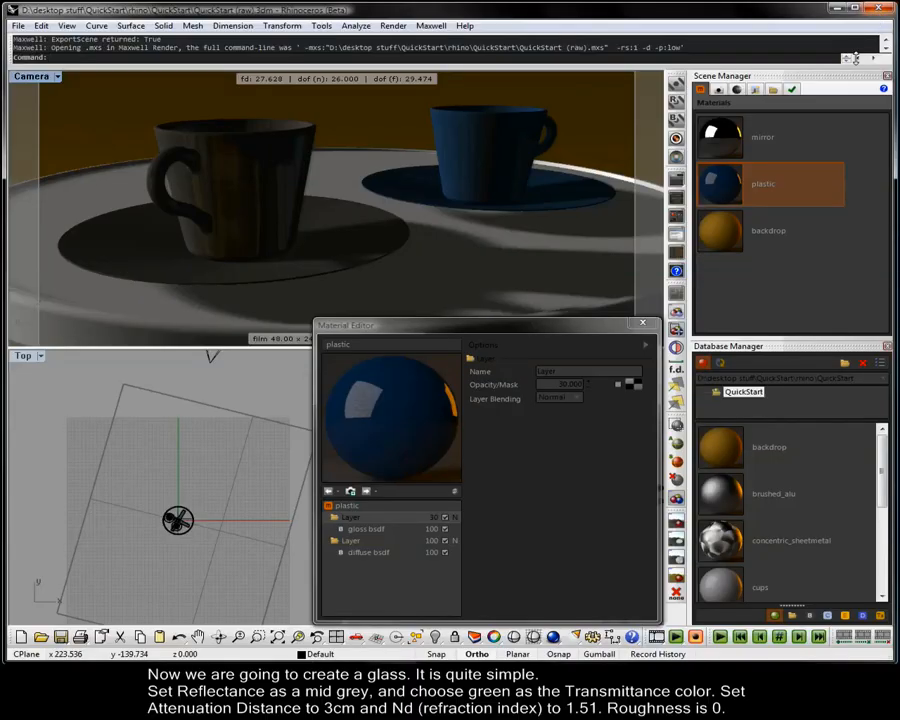
- Rename the mirror material "glass"
left_click(735, 150)
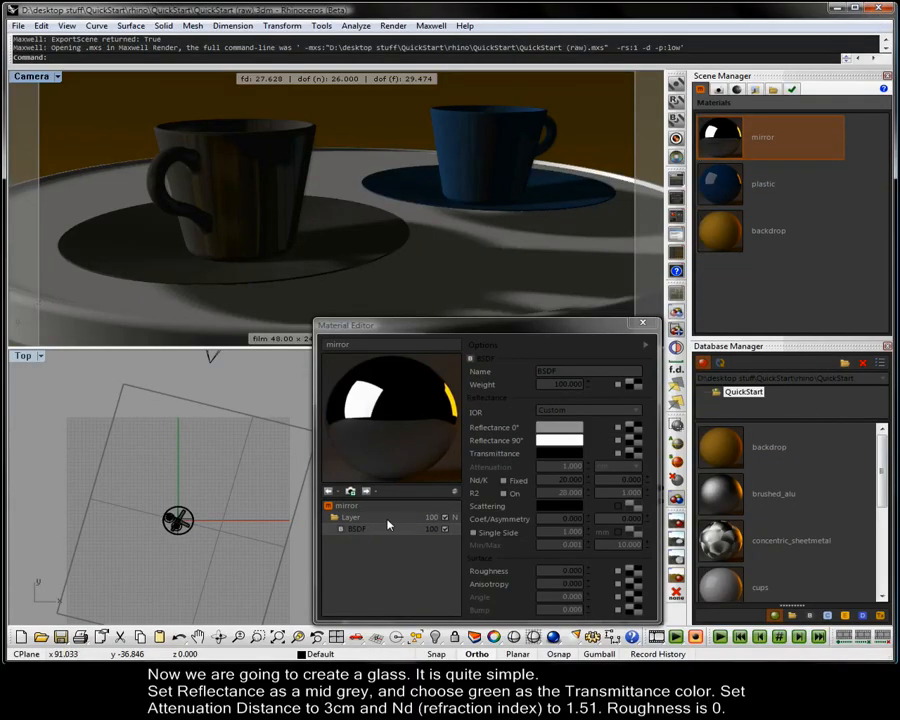
left_click(346, 506)
double_click(546, 371)
type("glass")
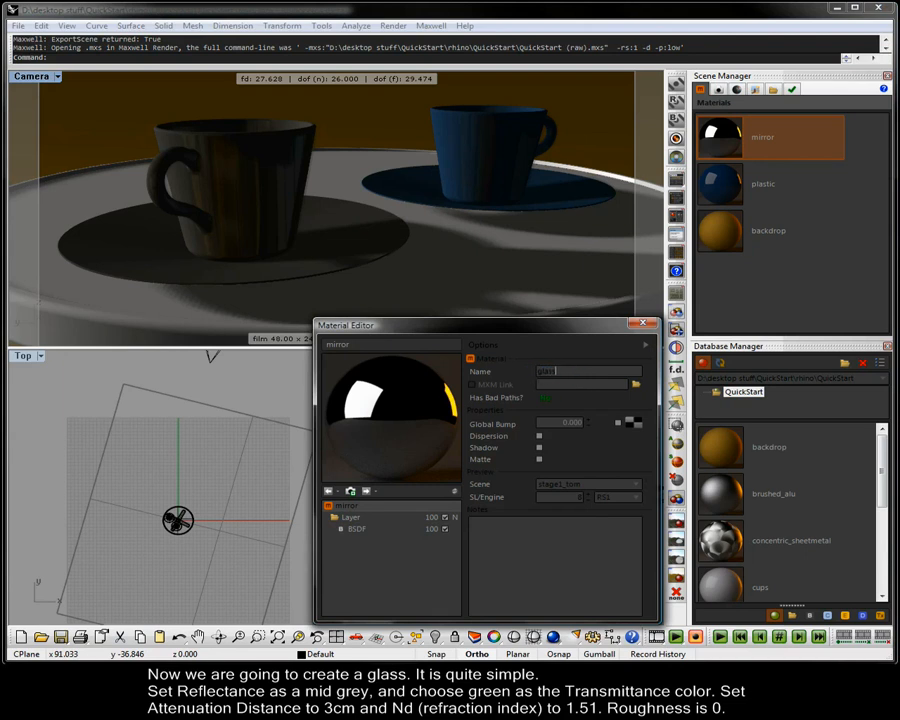
- Set the glass BSDF's Reflectance 0° color to dark grey, RGB 35, 35, 35
left_click(417, 533)
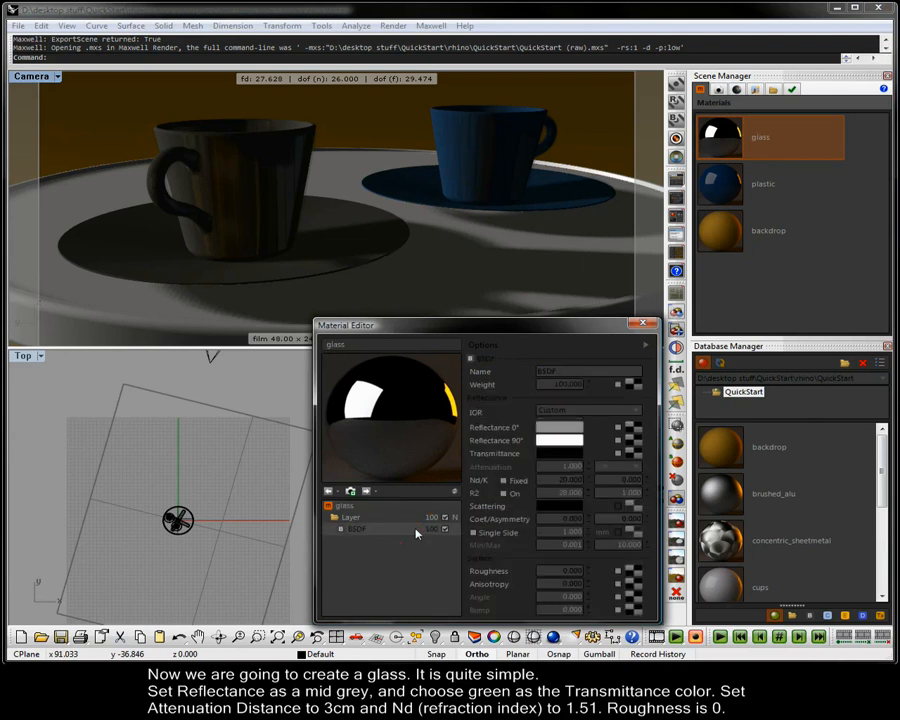
left_click(540, 429)
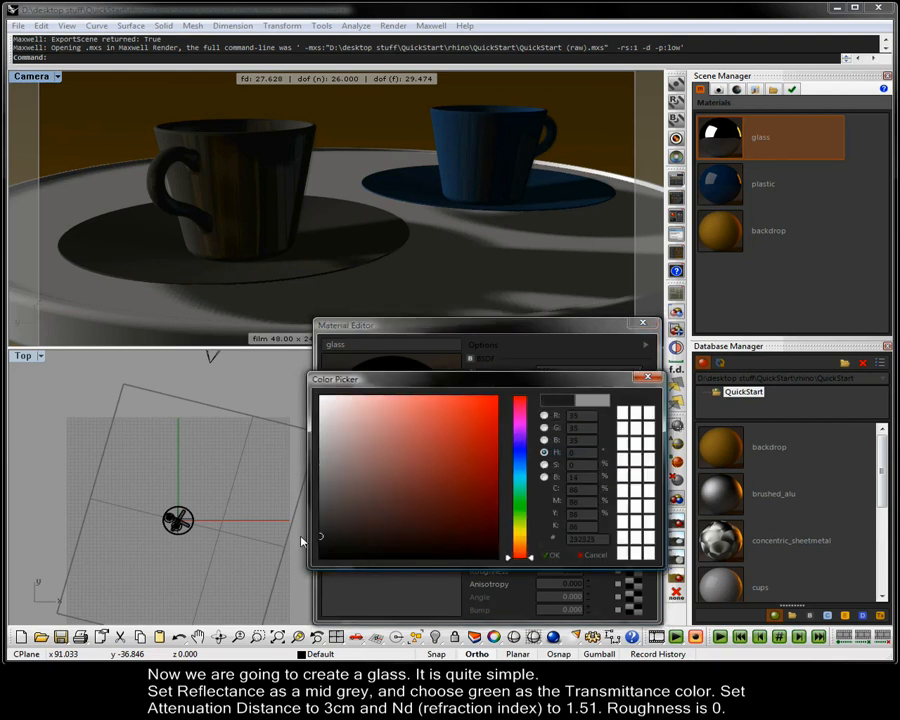
key("Return")
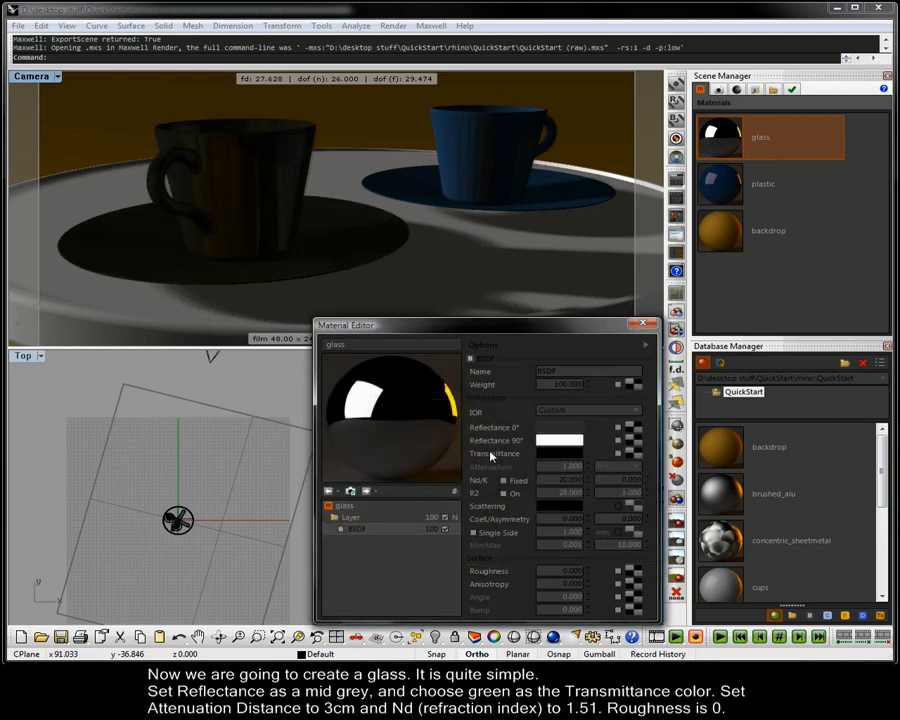
- Set the glass BSDF's Transmittance color to a medium-light teal blue
left_click(545, 453)
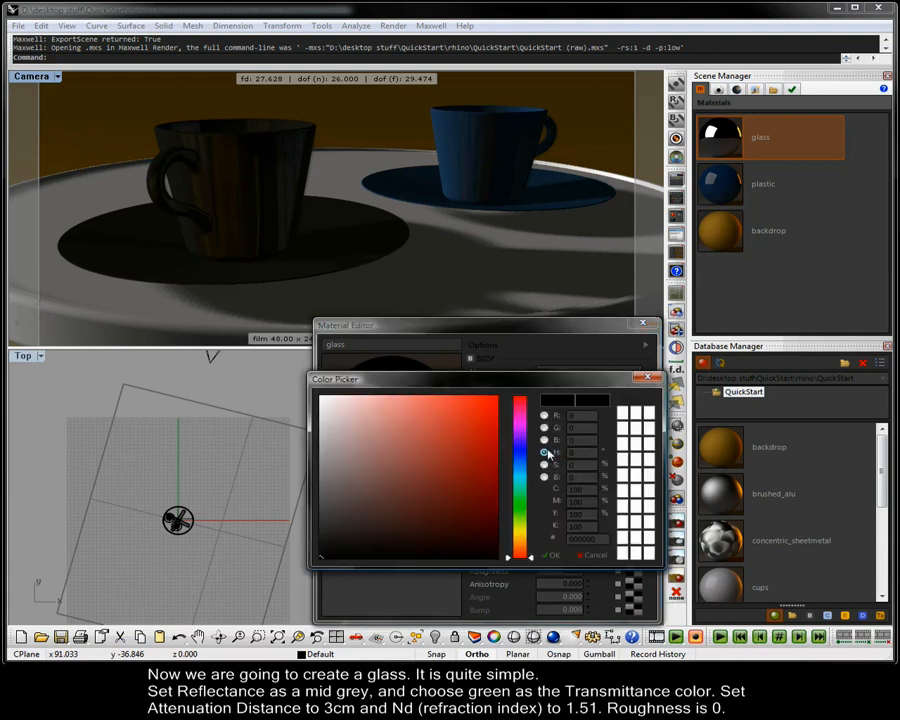
left_click(521, 479)
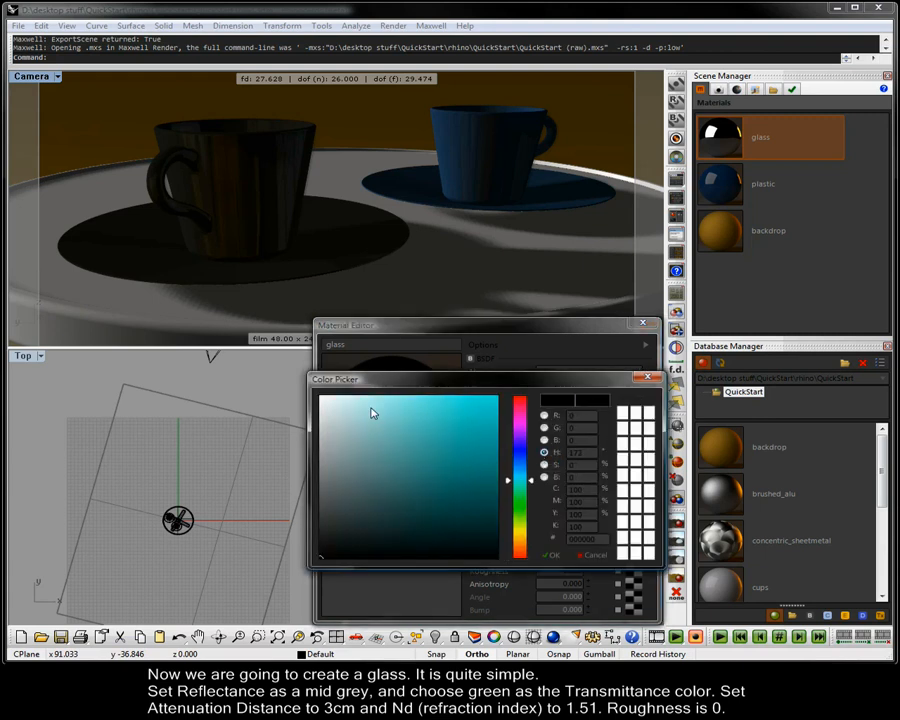
left_click(400, 430)
key("Return")
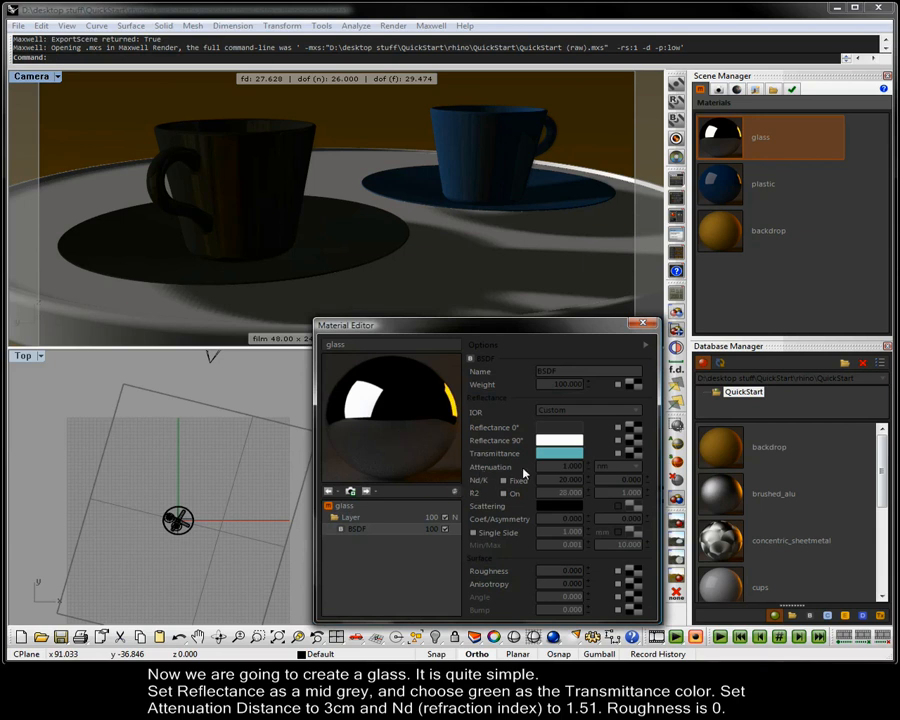
- Set the glass BSDF's Attenuation distance to 3 cm and Nd to 1.51, and refresh the material preview
left_click(618, 467)
left_click(613, 512)
left_click(580, 468)
type("3")
double_click(578, 481)
type("1.51")
left_click(617, 480)
left_click(454, 497)
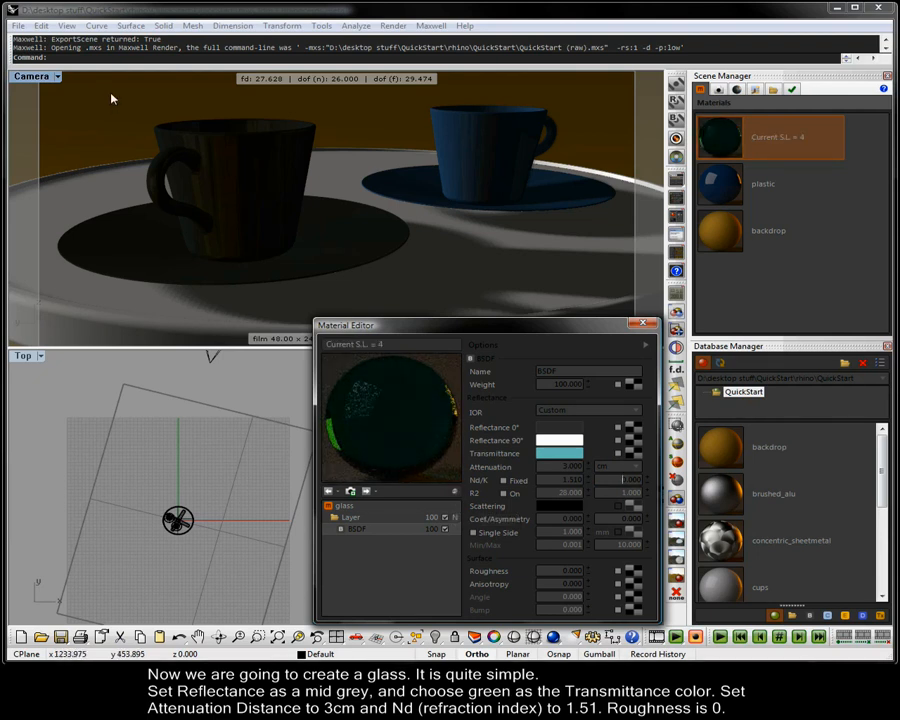
- Join the surfaces of the front cup, including its handle, into one closed polysurface
left_click_drag(110, 92, 338, 291)
type("j")
key("Return")
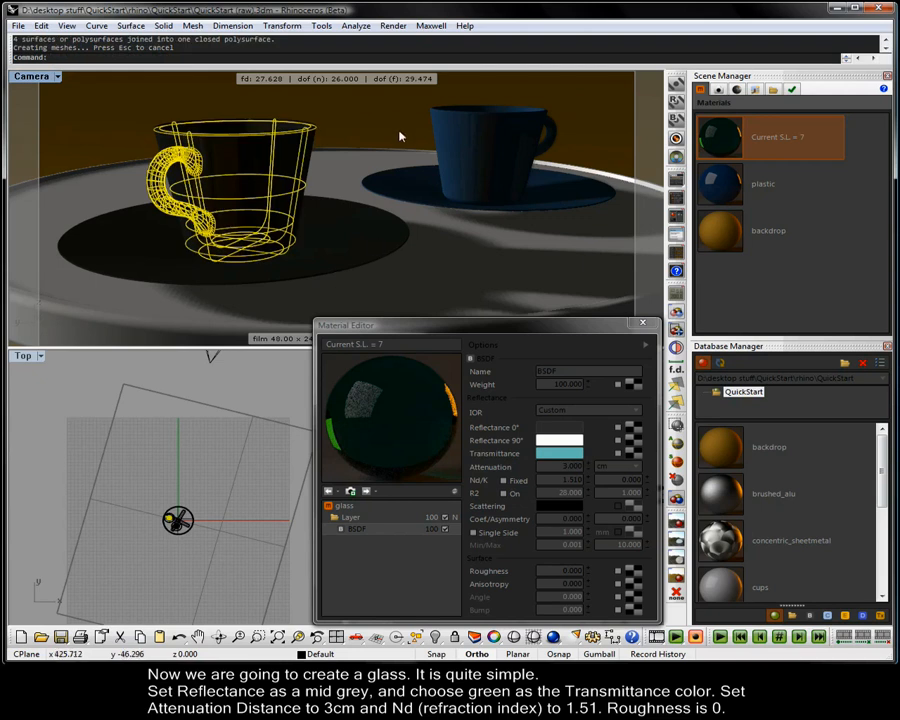
- Apply the white_flowers_color texture to Reflectance 0° of the plastic material's diffuse bsdf
left_click(716, 186)
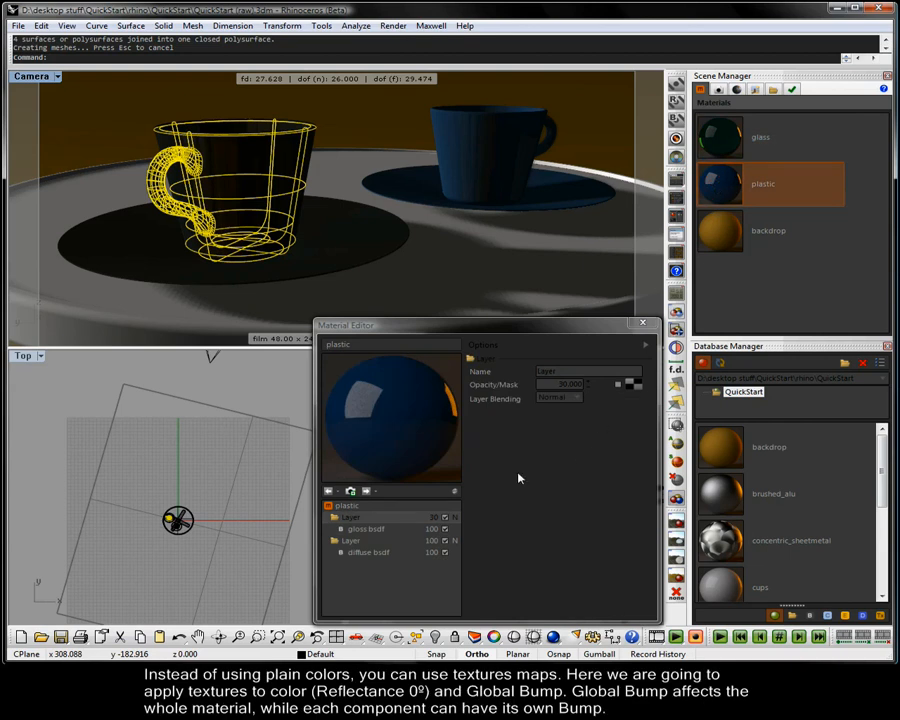
left_click(399, 551)
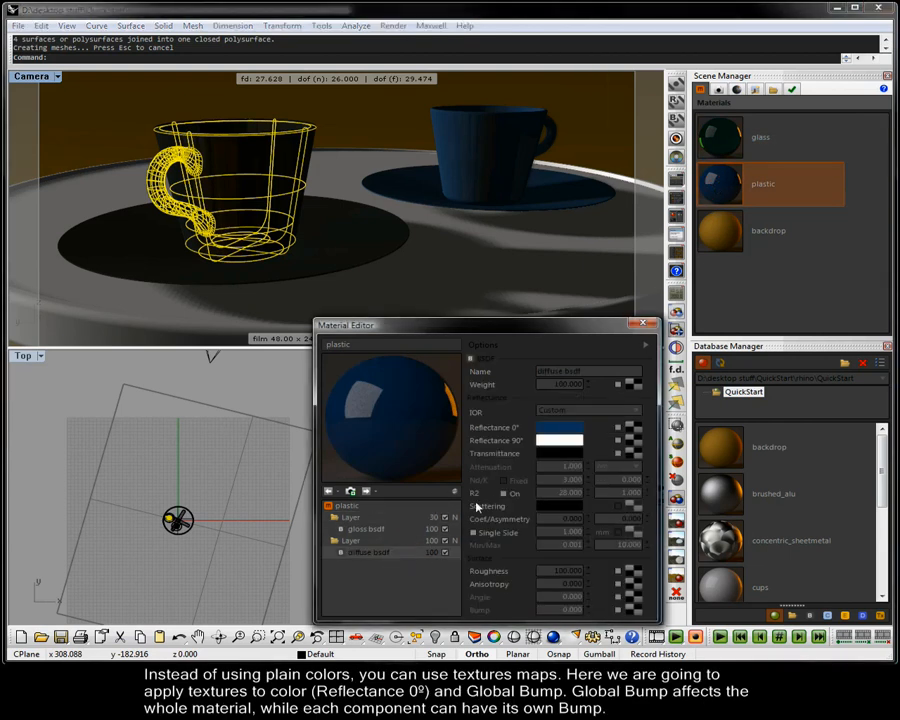
left_click(632, 428)
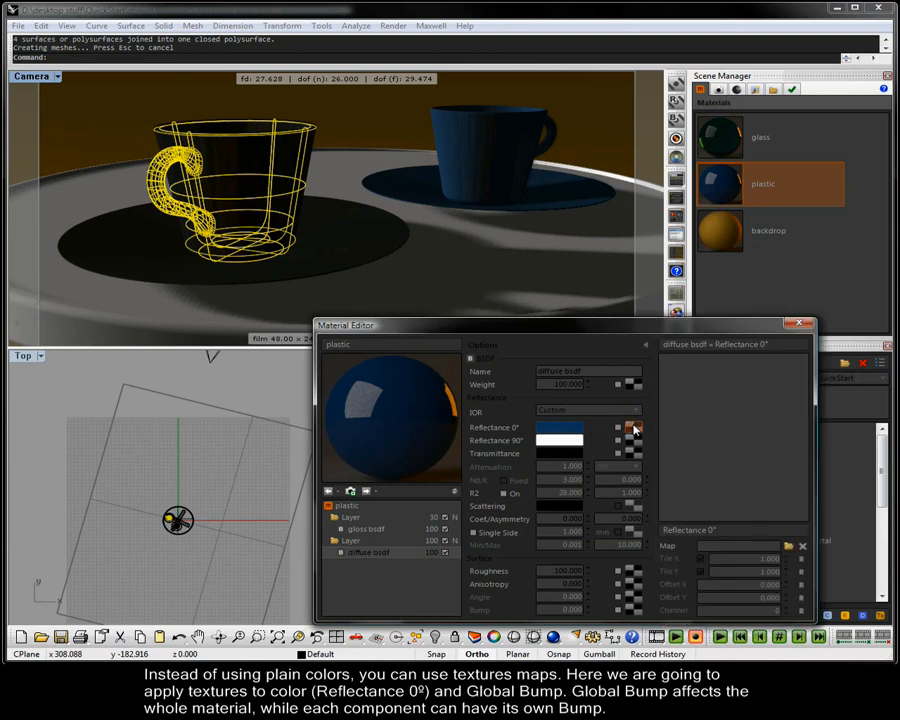
left_click(788, 545)
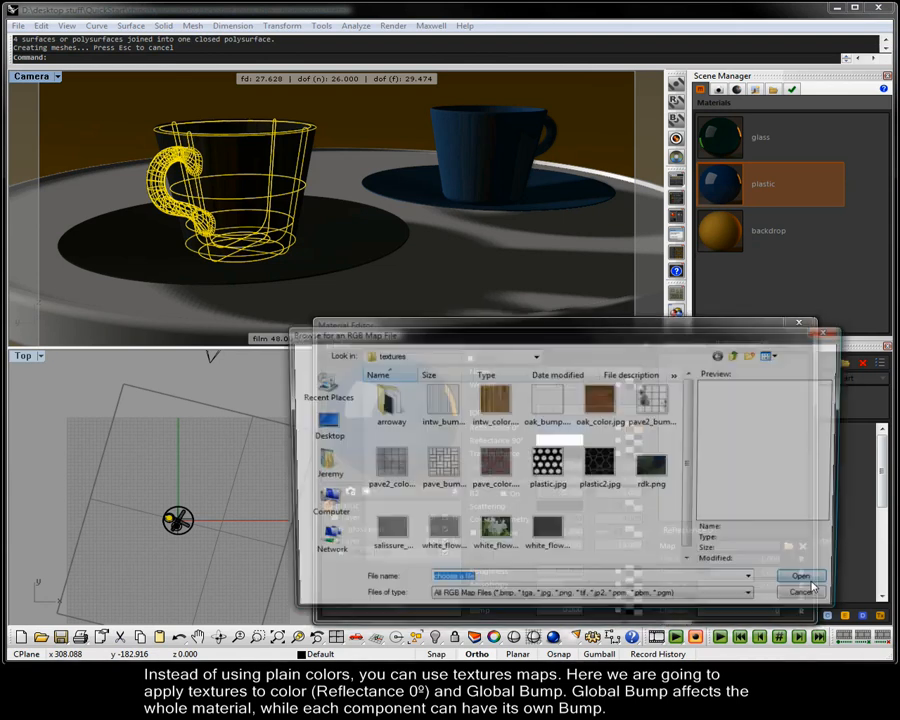
double_click(493, 532)
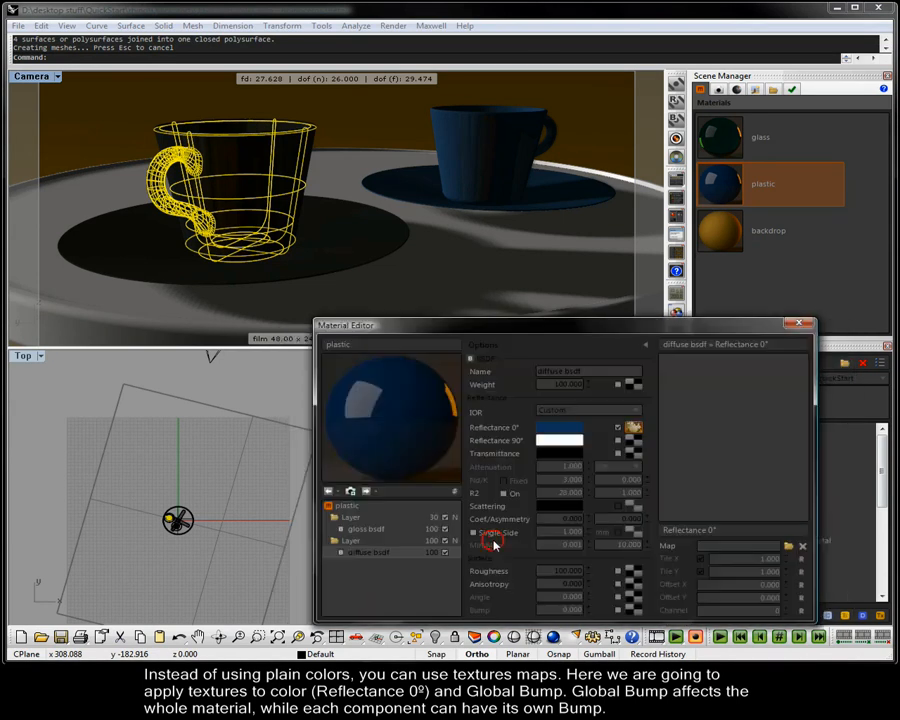
- Load plastic.jpg as the Global Bump map of the plastic material
left_click(368, 507)
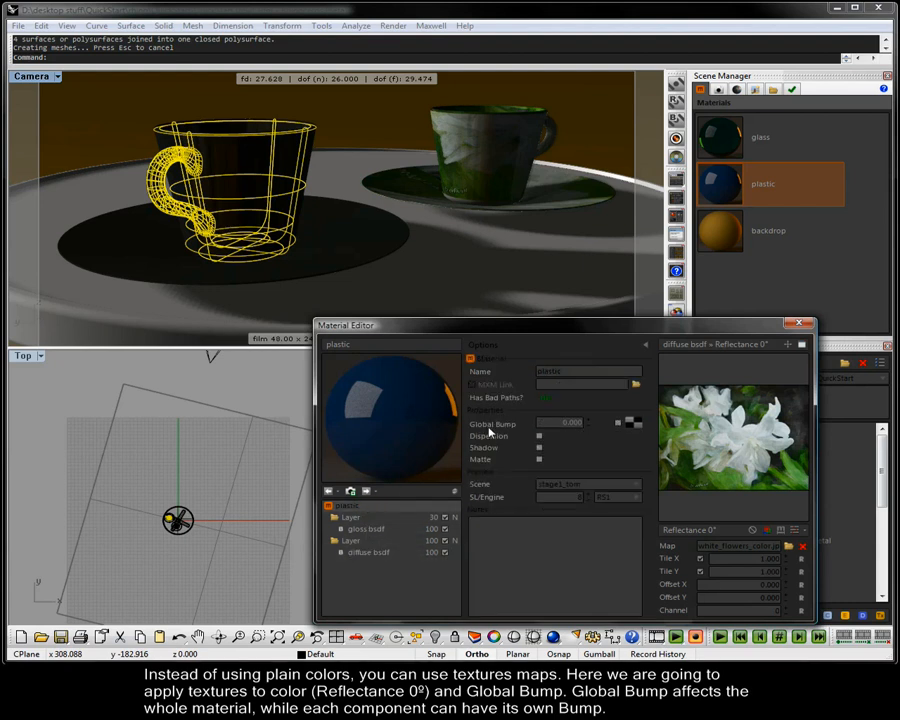
left_click(629, 424)
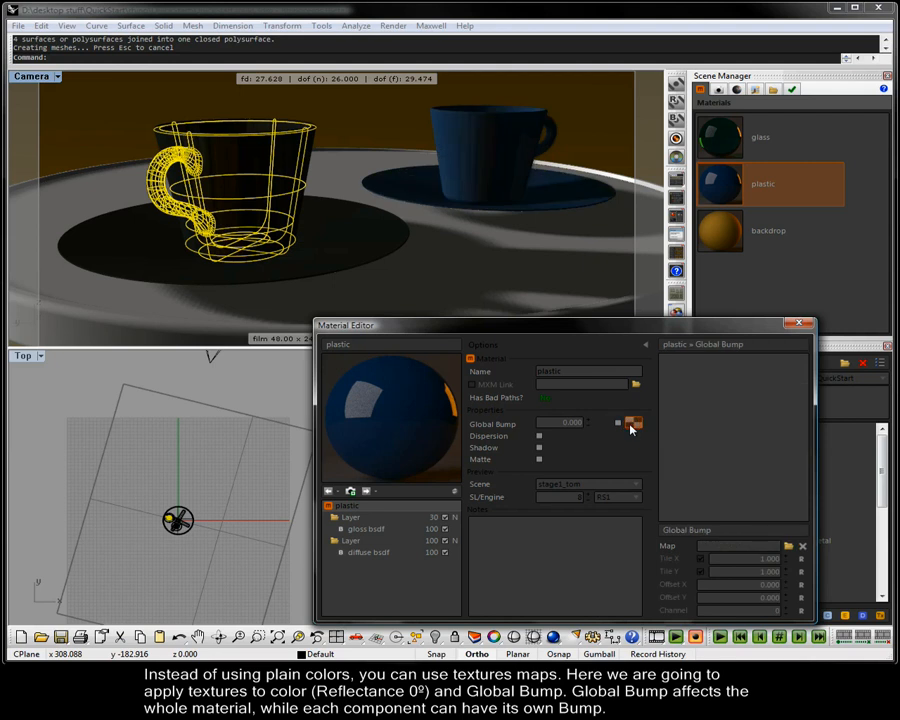
left_click(788, 546)
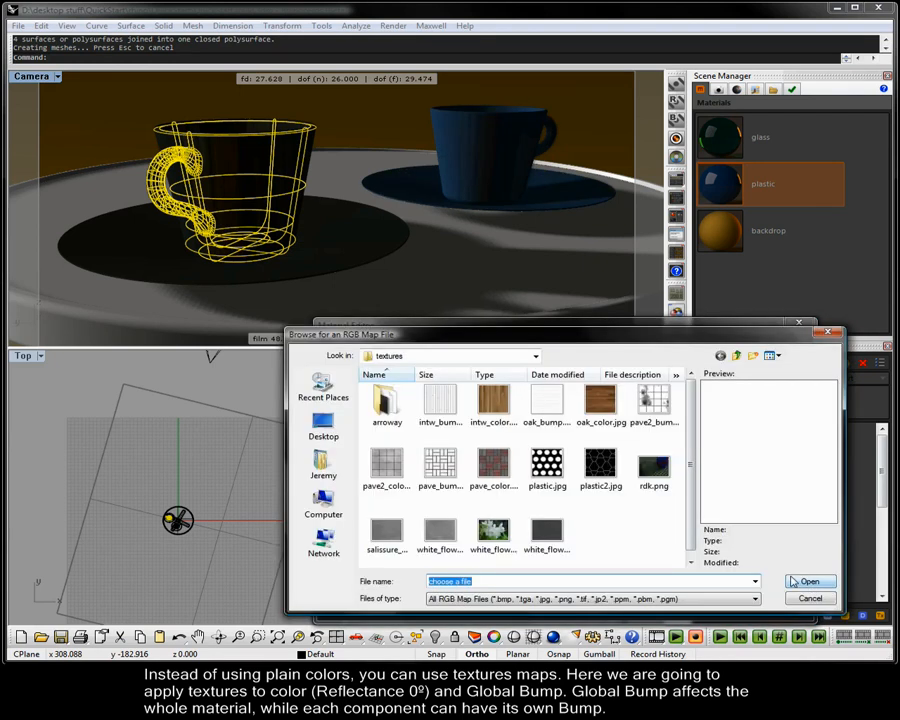
double_click(550, 482)
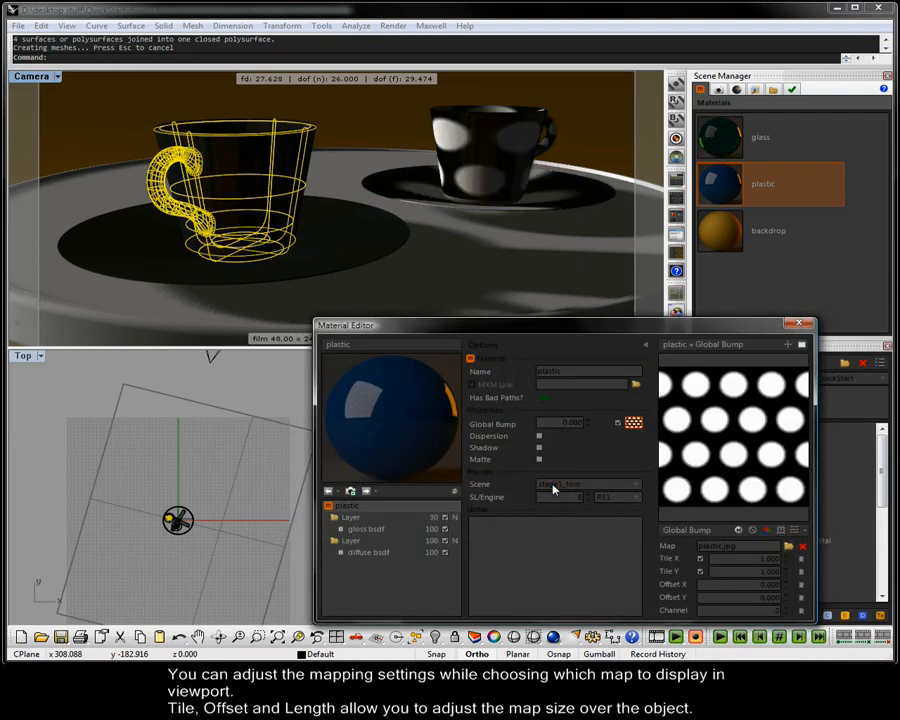
- Set the bump map's Tile X and Tile Y to 10 and the Global Bump to 10, and refresh the preview
left_click(767, 558)
type("10")
left_click(767, 571)
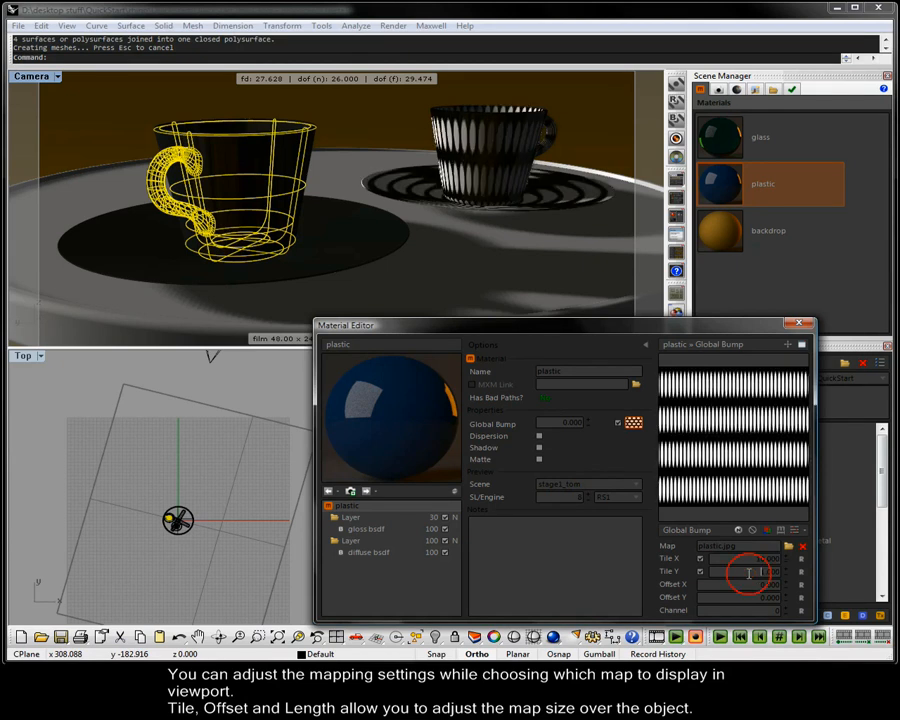
type("1")
key("Return")
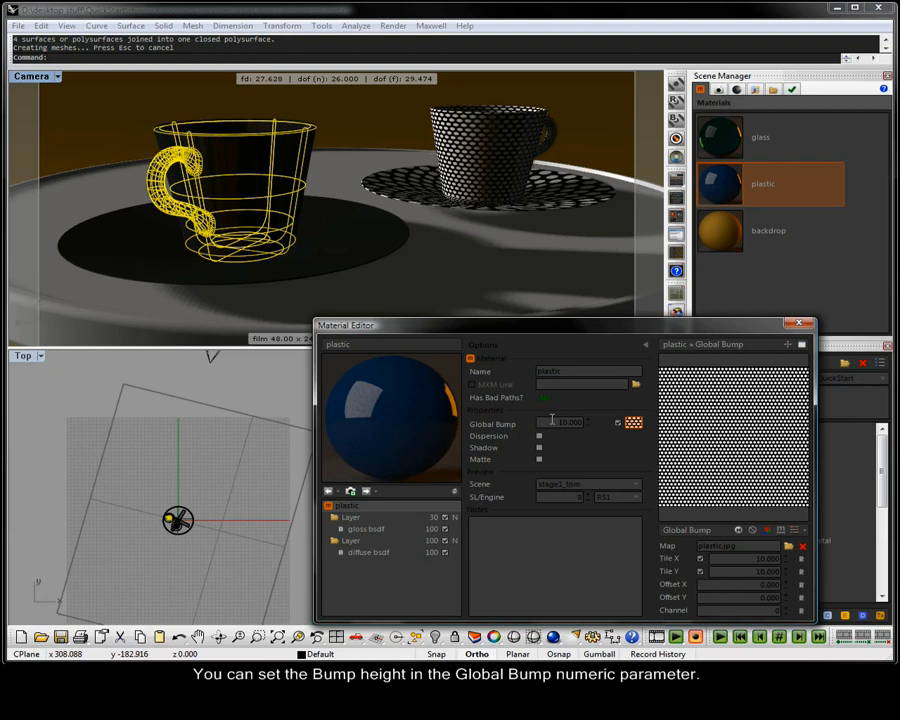
left_click(456, 494)
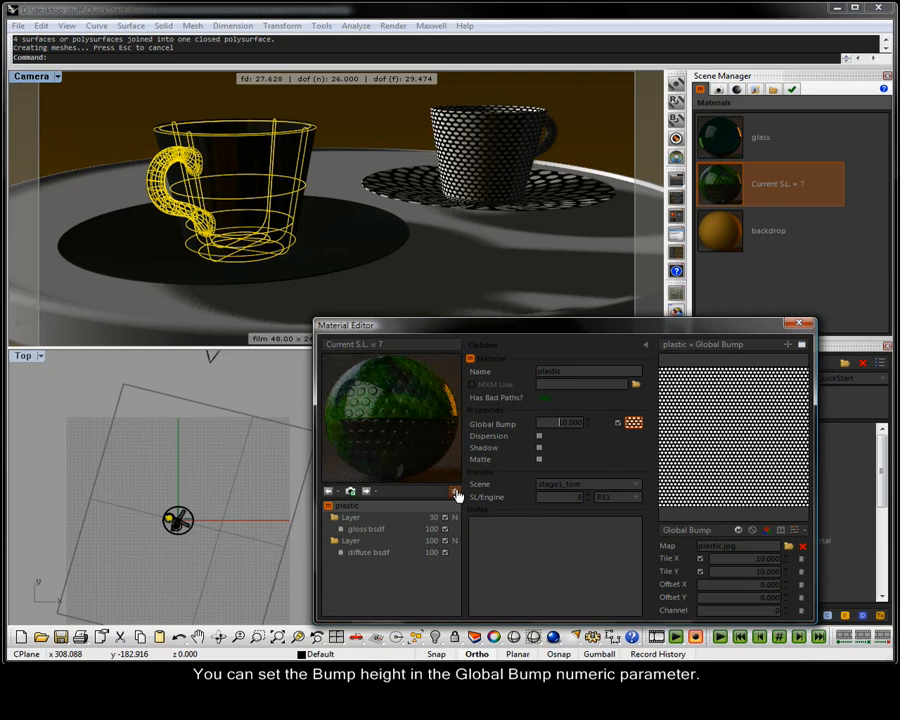
- Render the scene in Maxwell Render to check the glass and textured cups, then stop the render and return to Rhino
left_click(677, 85)
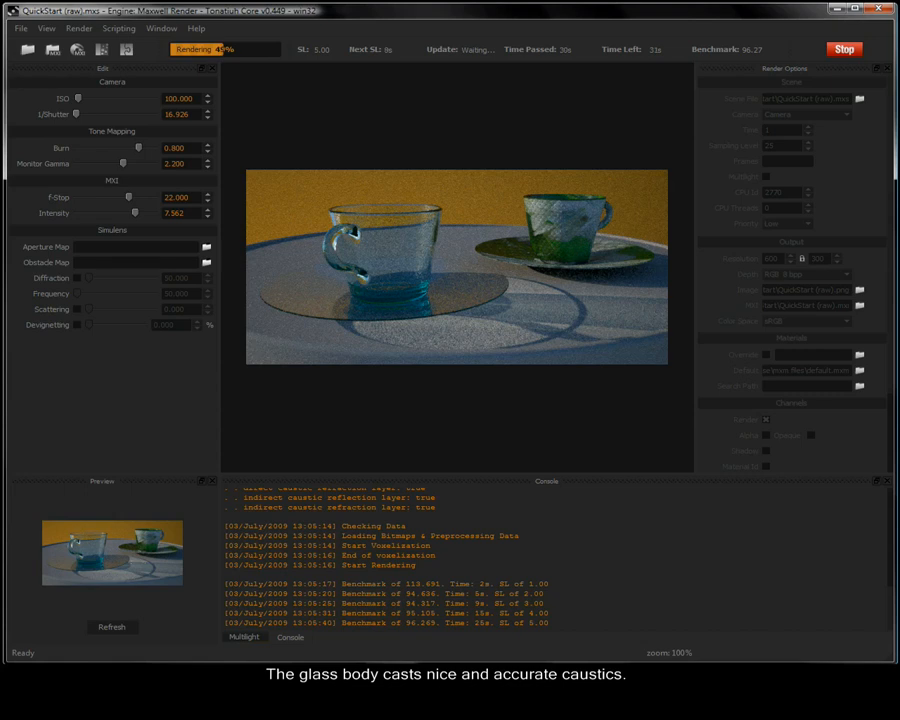
left_click(843, 50)
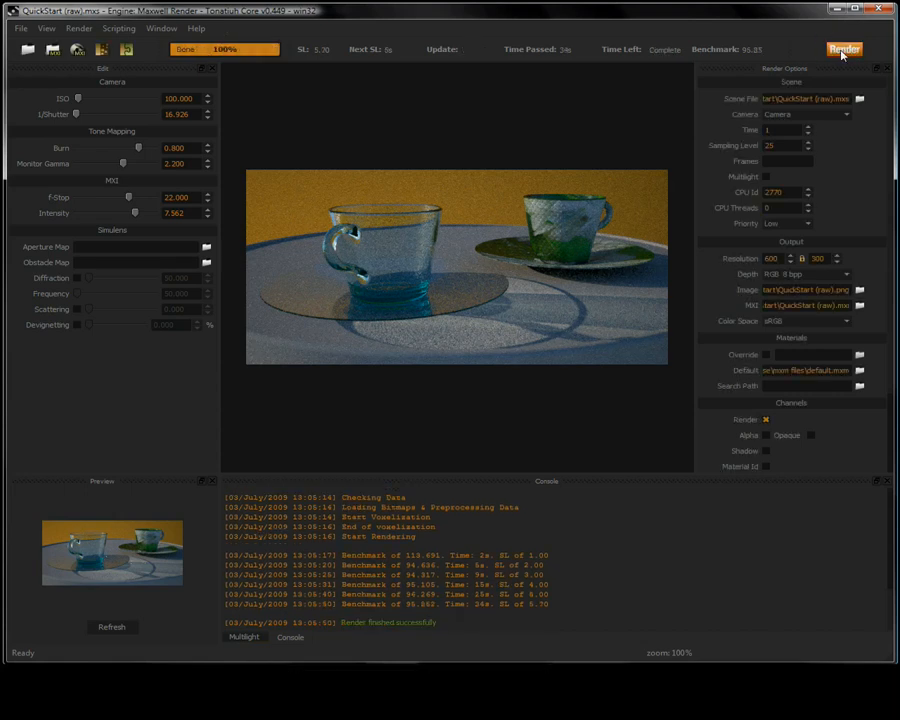
left_click(836, 10)
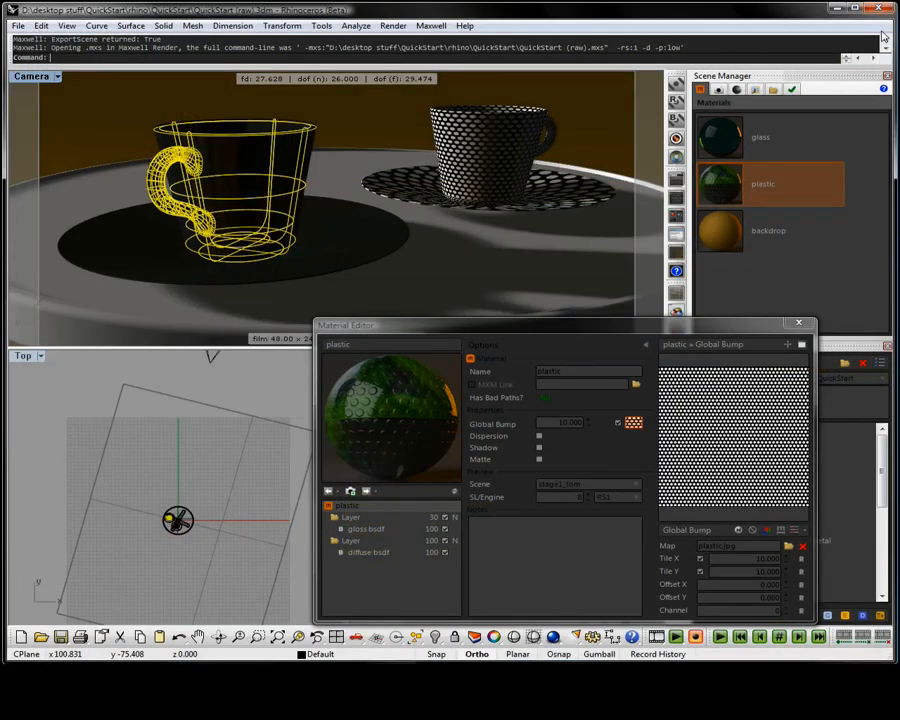
- Switch to the MXM Gallery site in Internet Explorer and log in with the remembered account
left_click(836, 9)
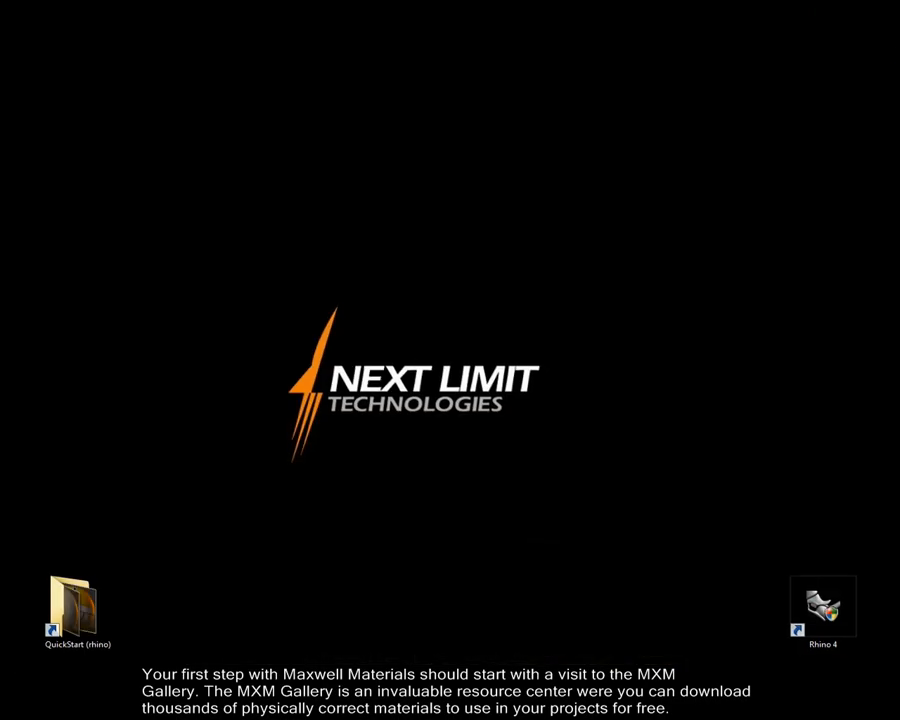
key("alt+Tab")
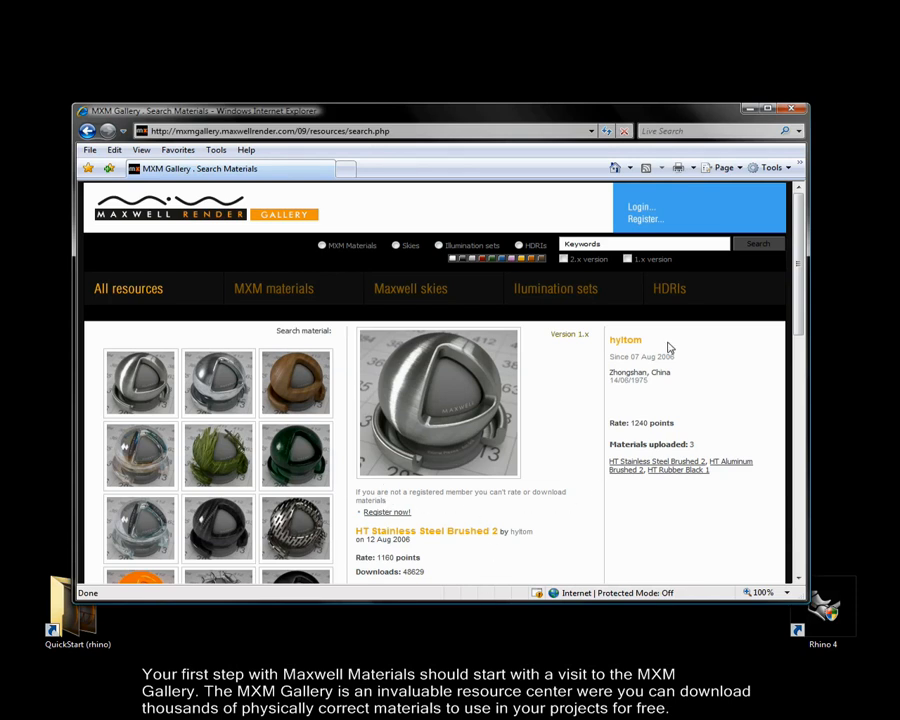
left_click(653, 217)
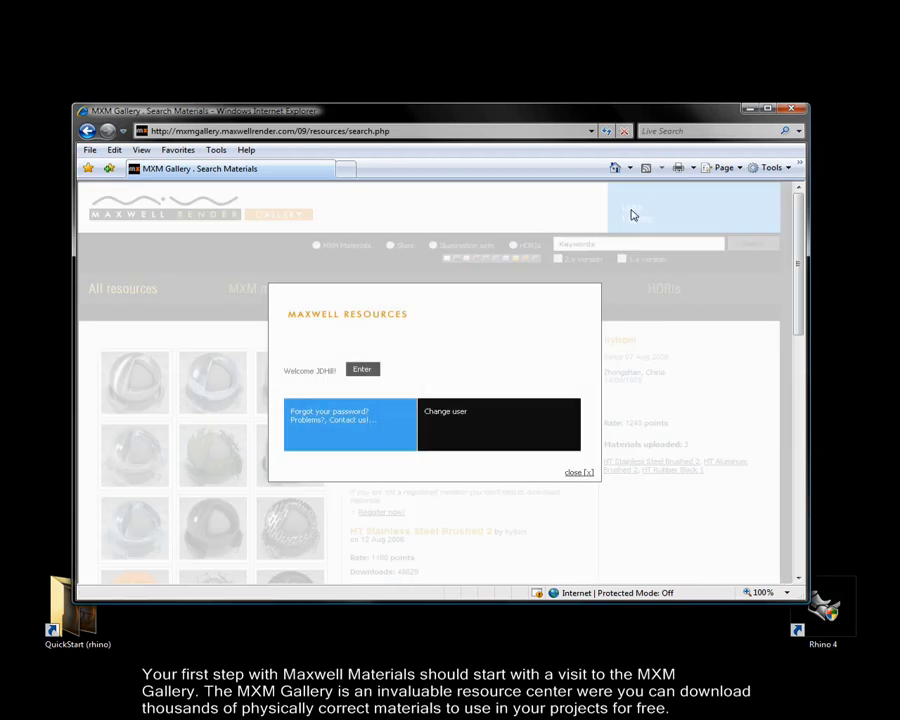
left_click(366, 376)
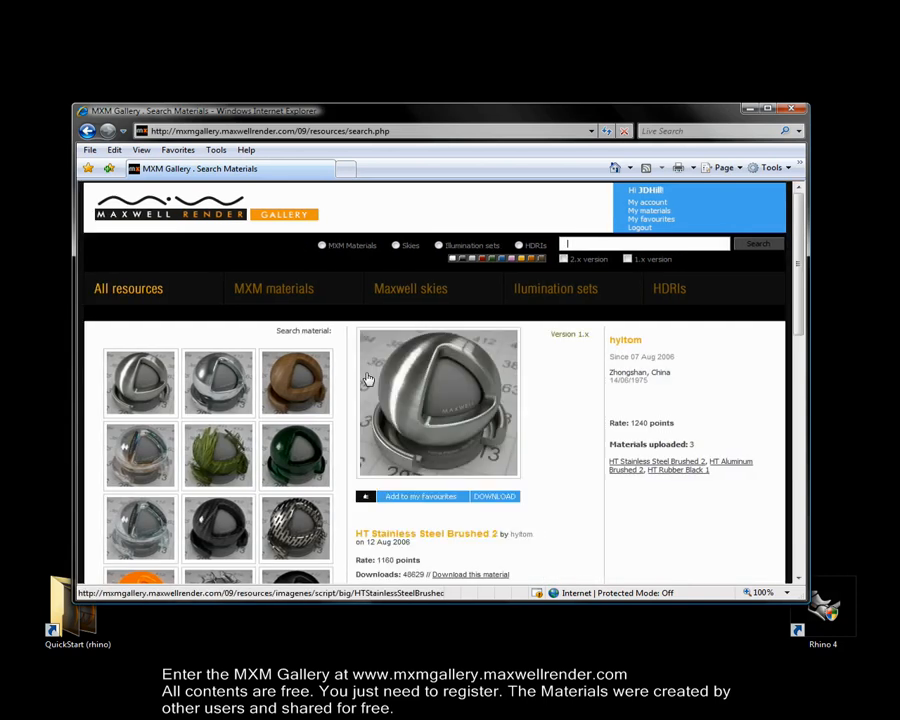
- Search the gallery for "ceramic tile" and open the red Ceramic Tile_01 material
left_click(580, 244)
type("ceramic tile")
key("Return")
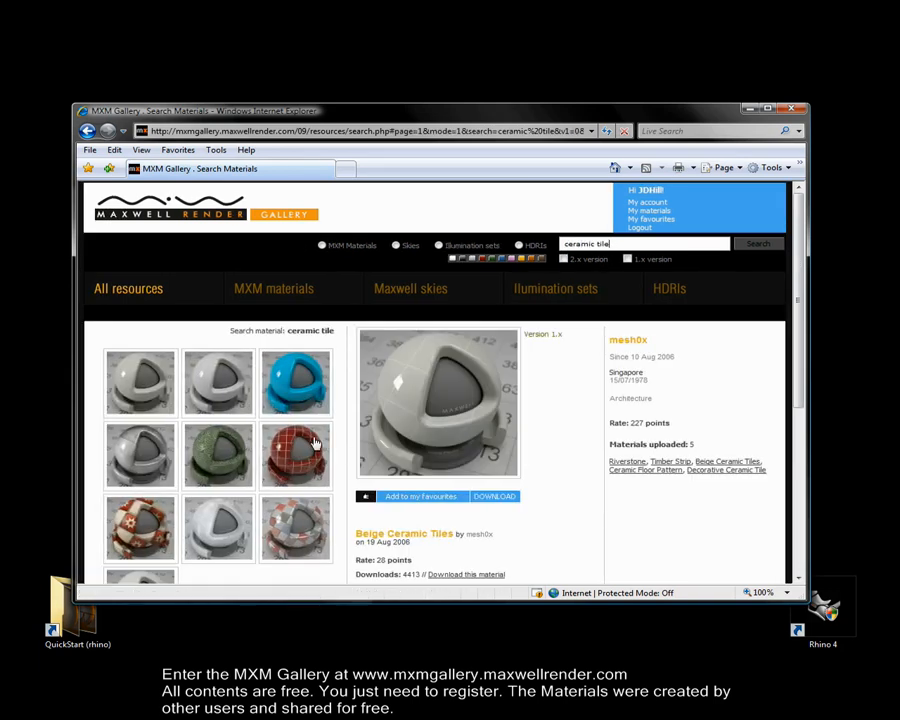
left_click(288, 456)
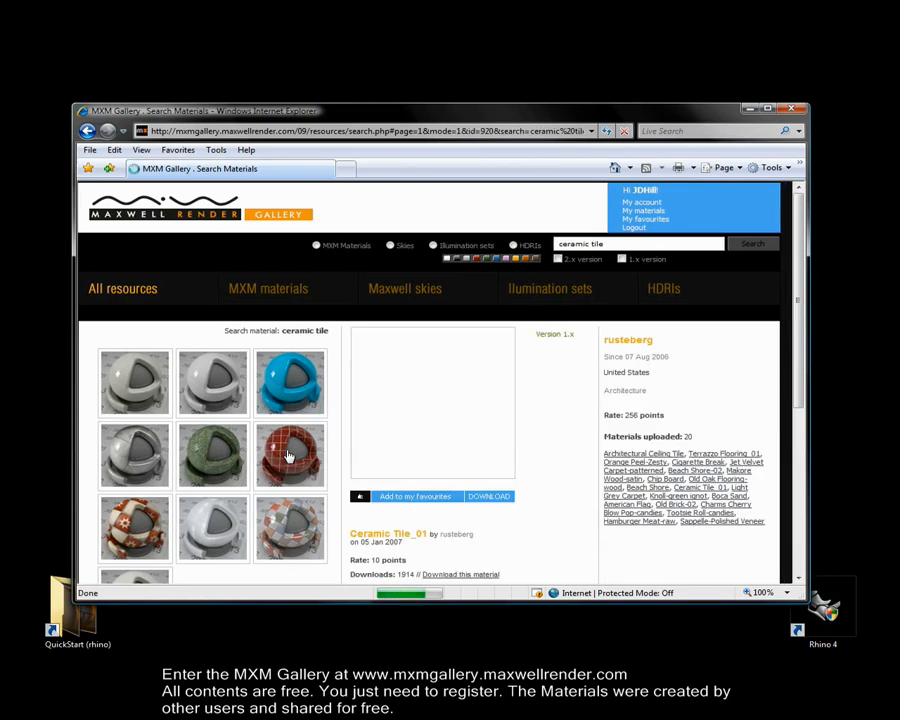
- Download Ceramic_Tile_01_3217.zip into the QuickStart folder, then minimize the browser
left_click(495, 500)
left_click(456, 388)
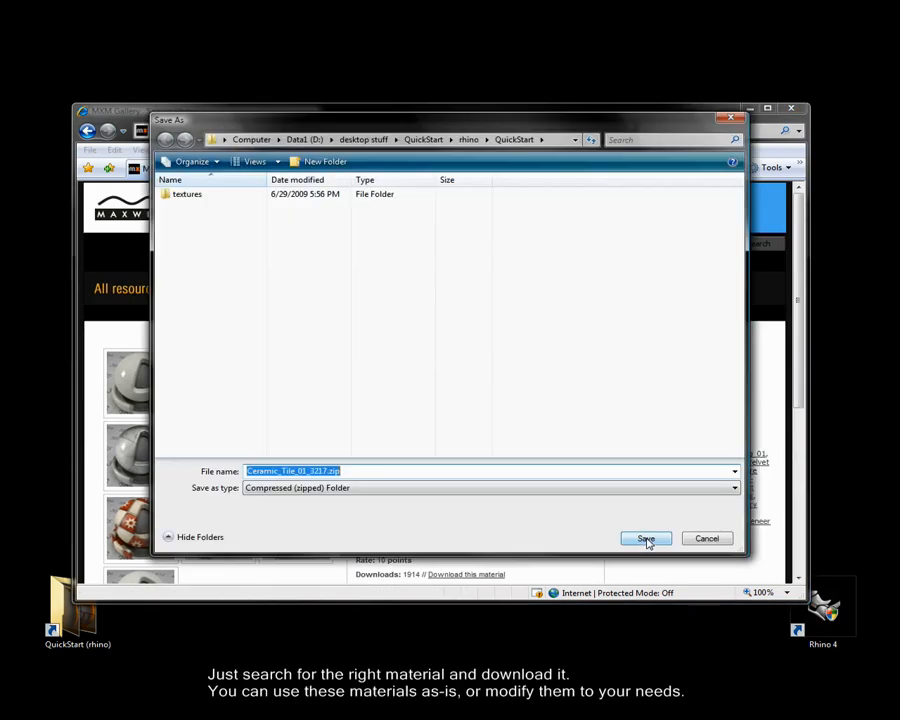
left_click(647, 539)
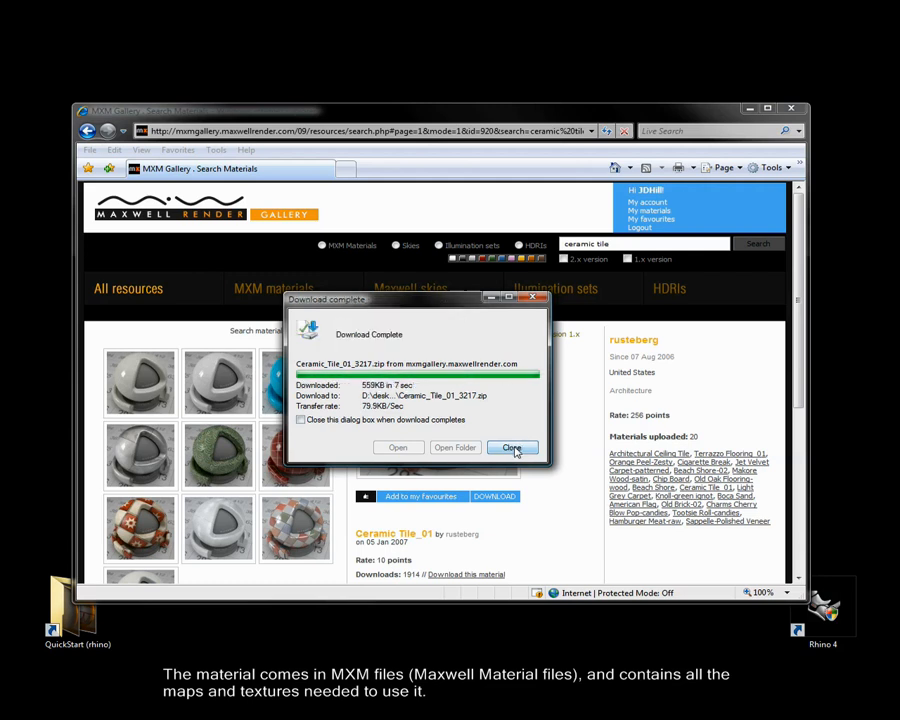
left_click(513, 448)
left_click(749, 108)
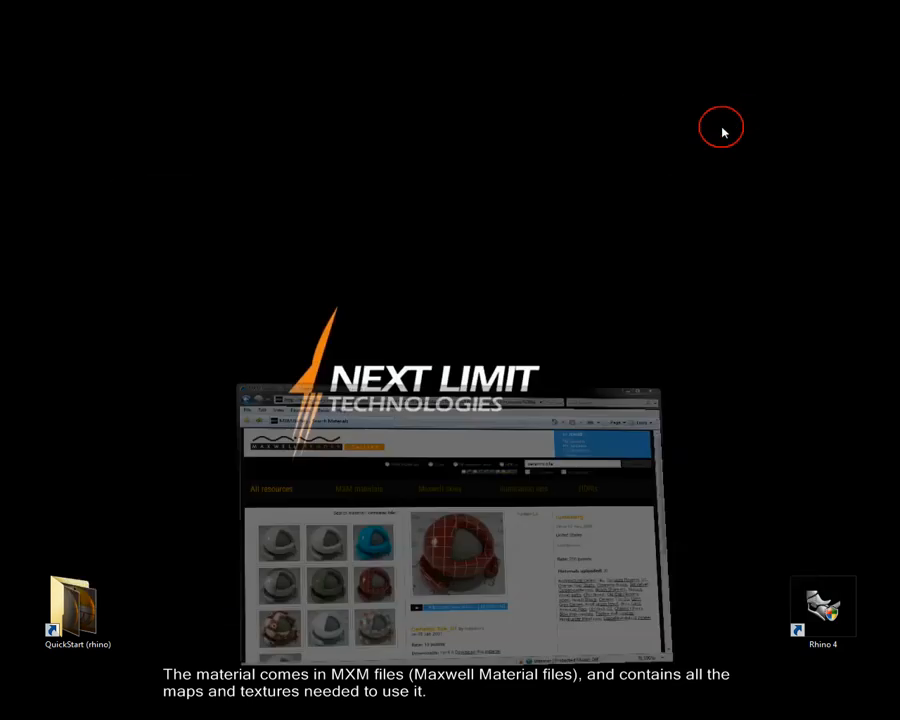
- Extract Ceramic_Tile_01_3217.zip inside the QuickStart folder into its own subfolder, then return to Rhino
double_click(71, 602)
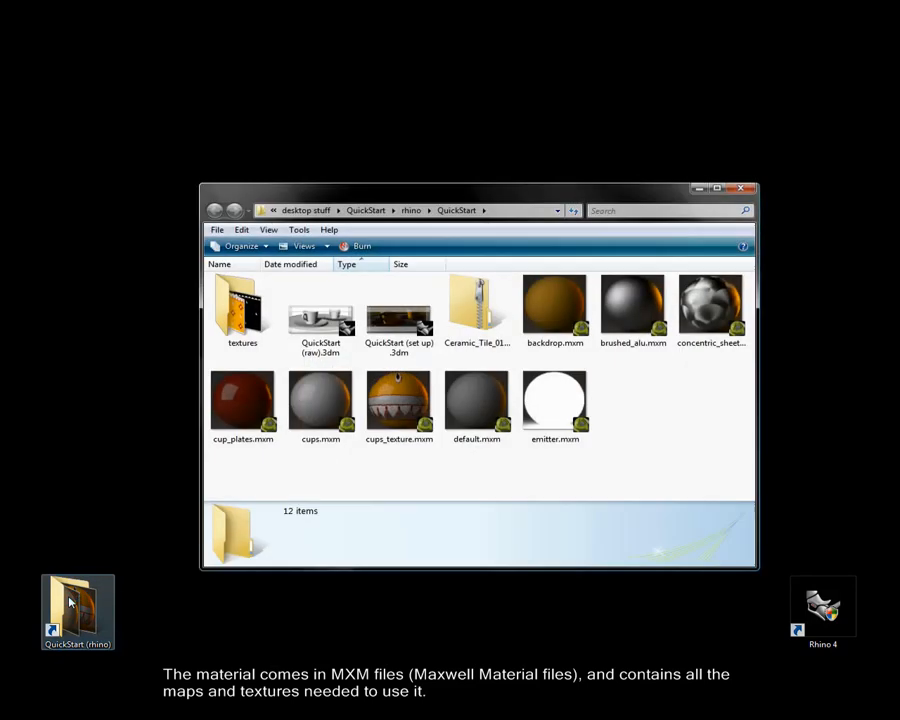
right_click(500, 318)
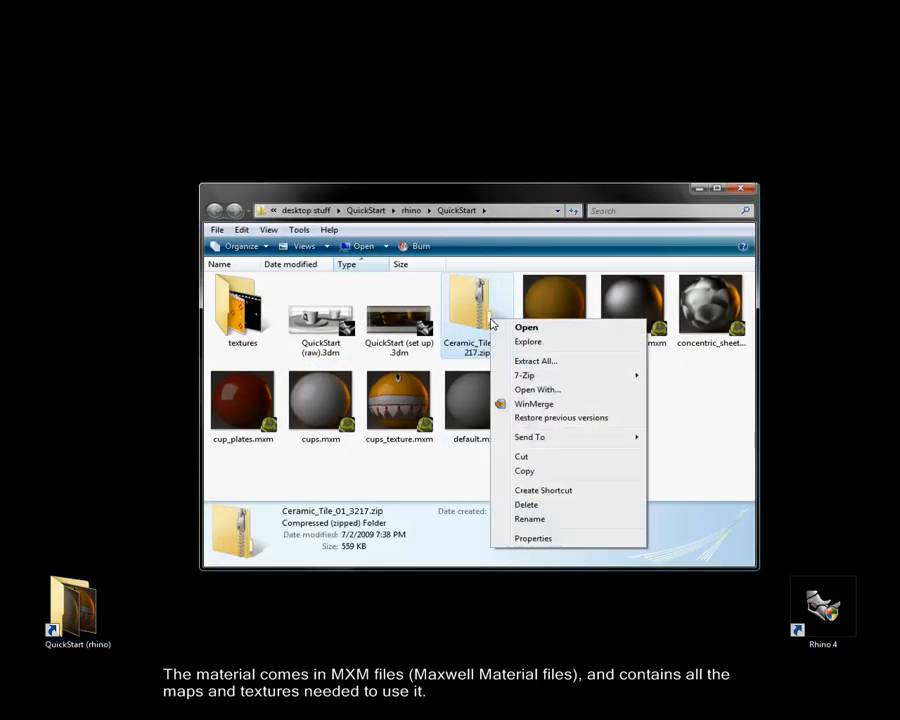
left_click(520, 363)
left_click(536, 511)
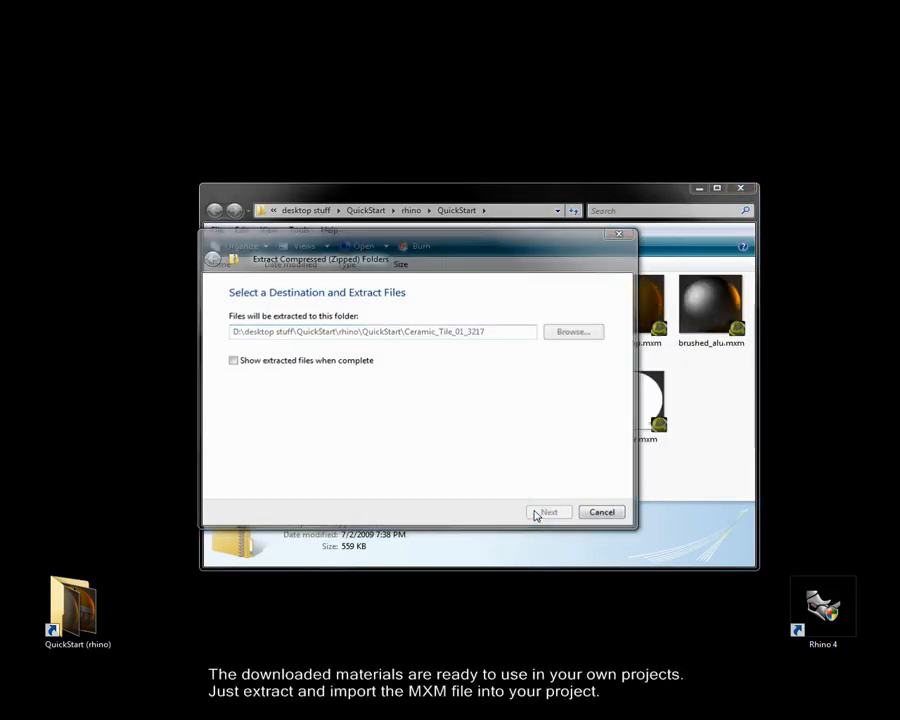
left_click(699, 189)
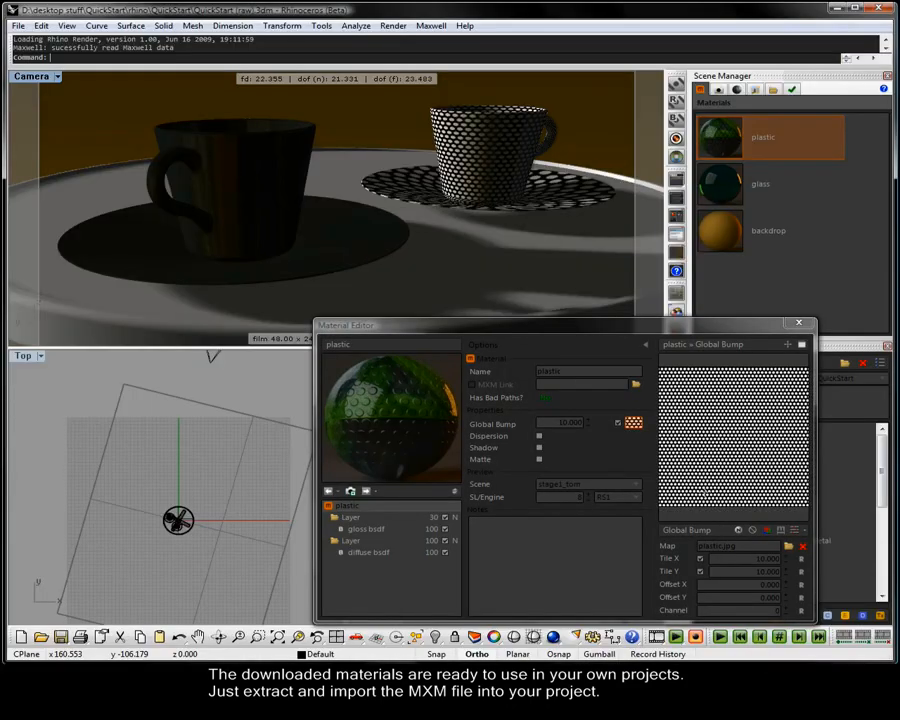
- Import the Ceramic Tile_01 MXM from the Ceramic_Tile_01_3217 folder and apply it to the tabletop surface
right_click(743, 285)
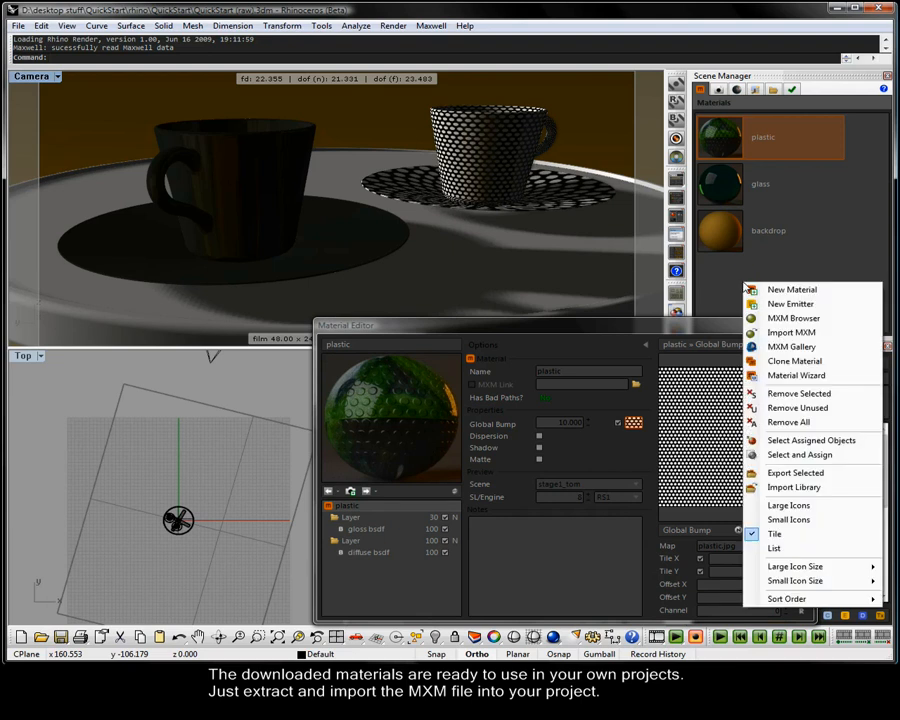
left_click(772, 333)
left_click(277, 268)
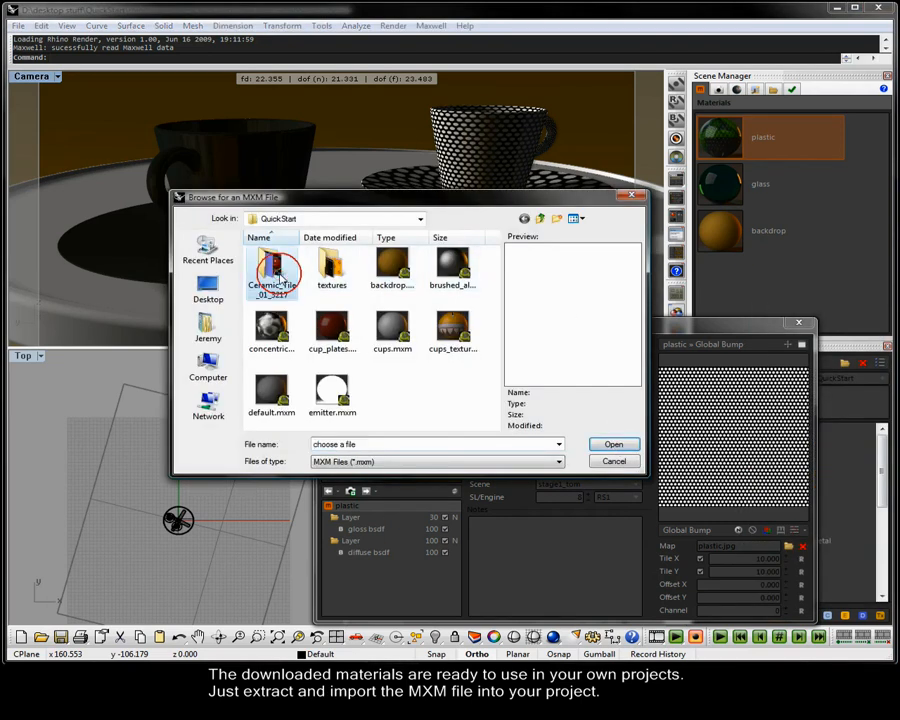
double_click(277, 268)
left_click(310, 252)
double_click(310, 252)
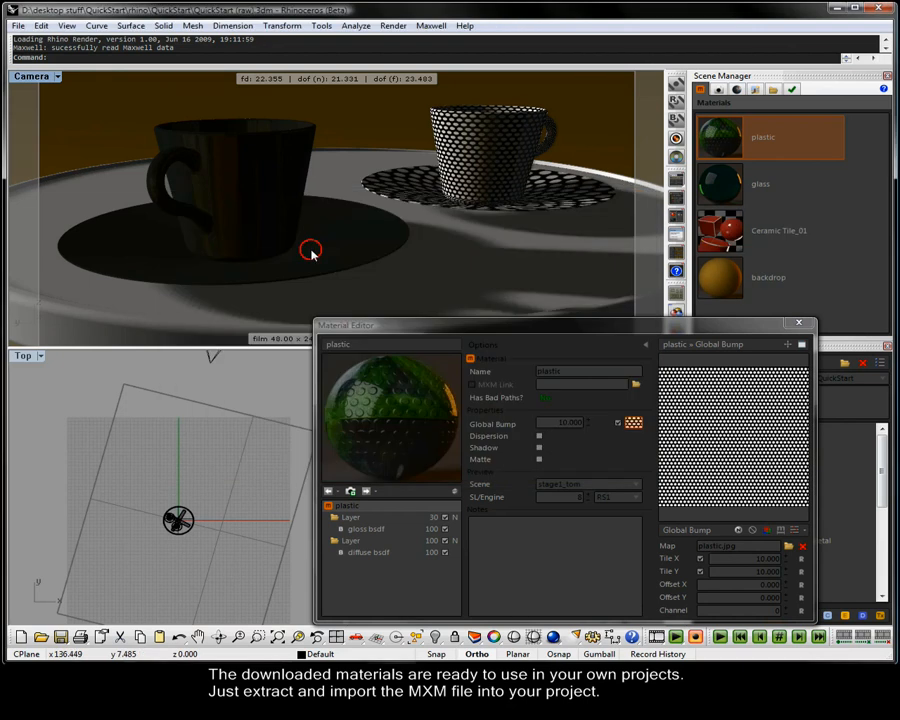
left_click(494, 266)
left_click_drag(738, 220, 540, 238)
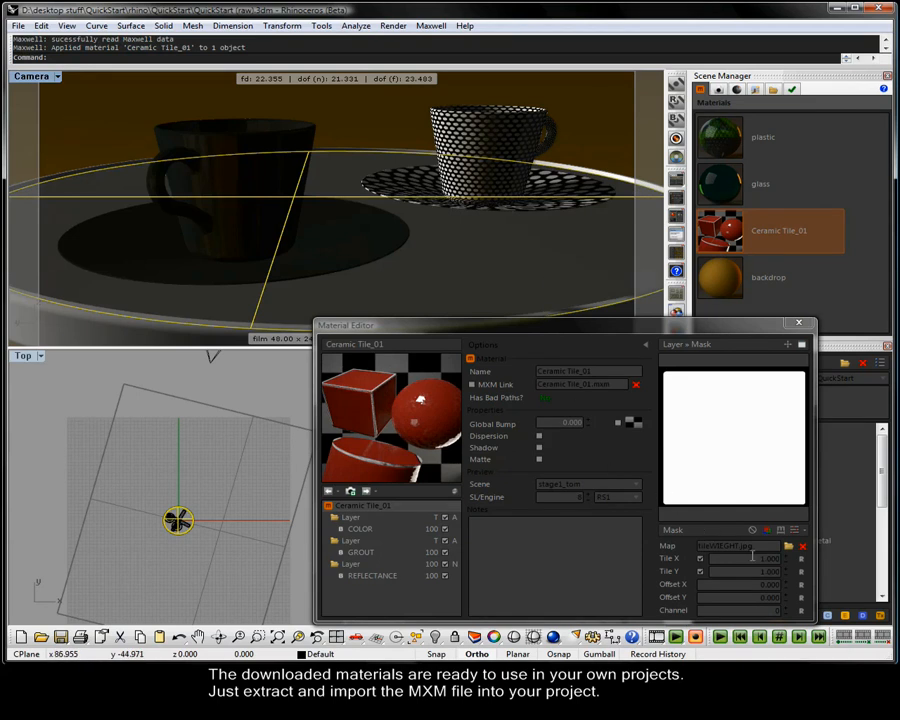
- Turn on real scale for the Ceramic Tile_01 mask texture and set Tile X and Tile Y to 0.03
left_click(781, 531)
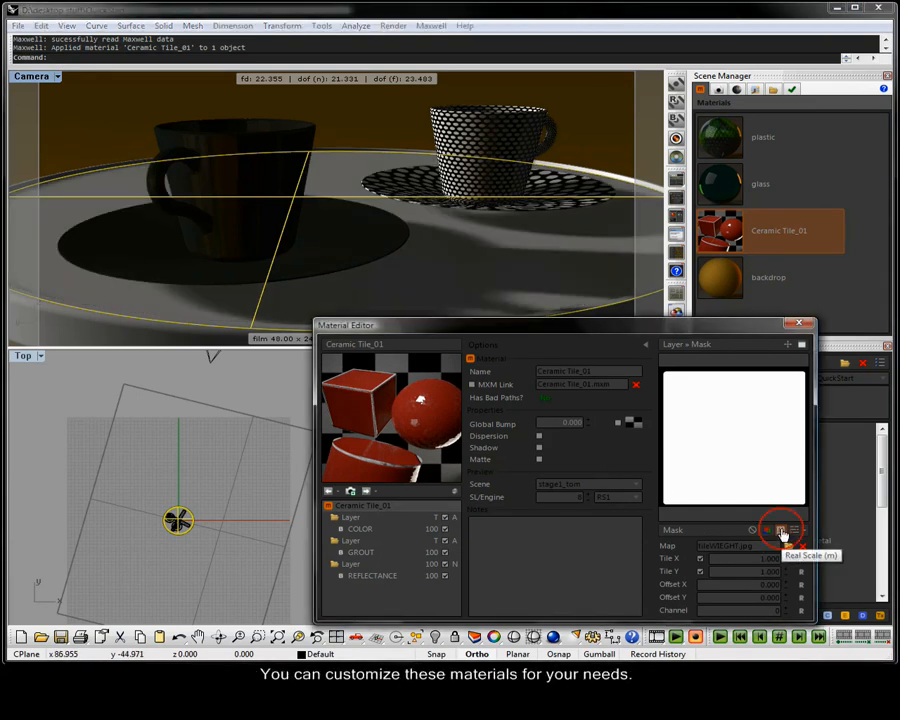
double_click(775, 559)
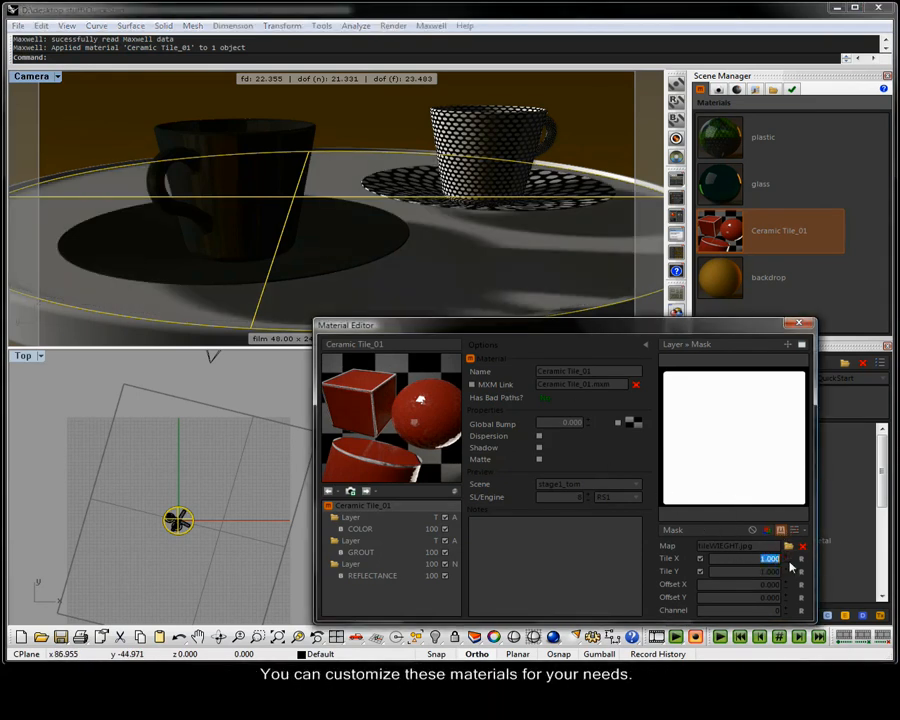
key("BackSpace")
double_click(768, 572)
type("0.03")
key("Return")
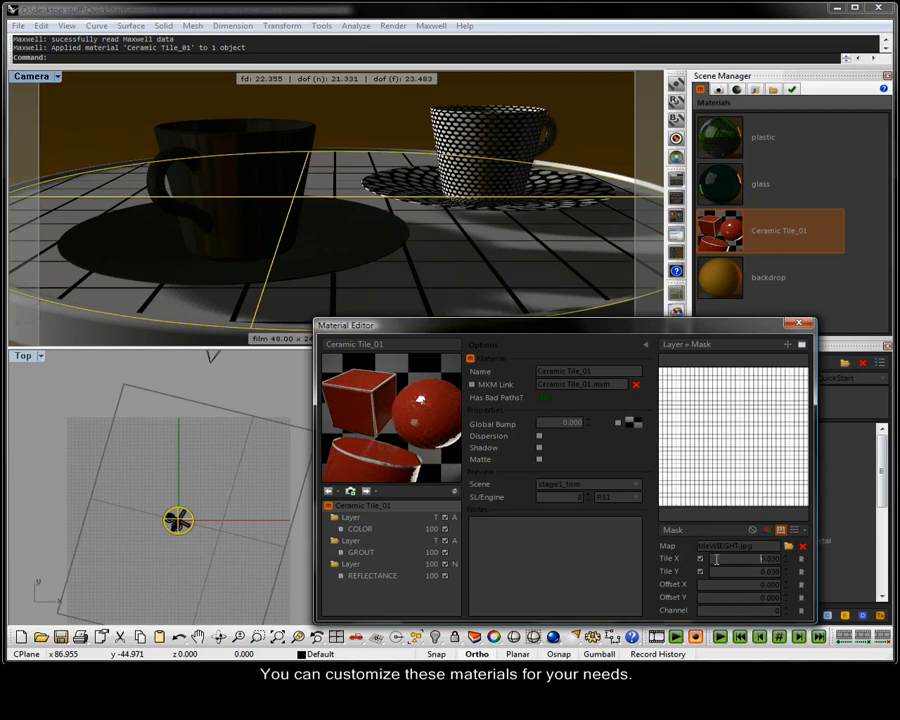
- Set the tabletop's real scale texture x-axis value to 45 in its Maxwell object properties, then close the properties
left_click(494, 637)
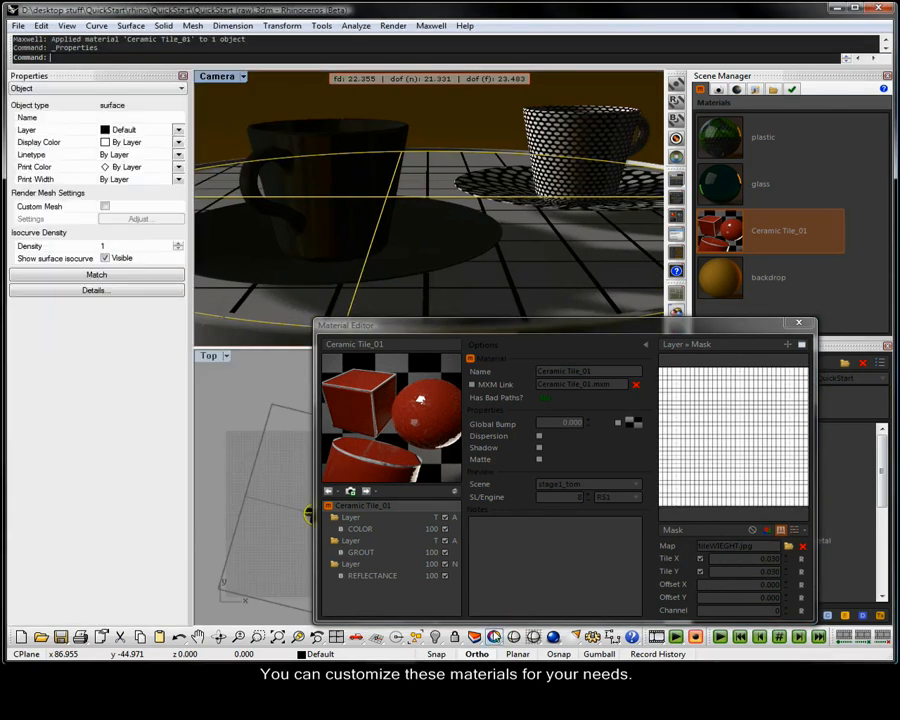
left_click(75, 88)
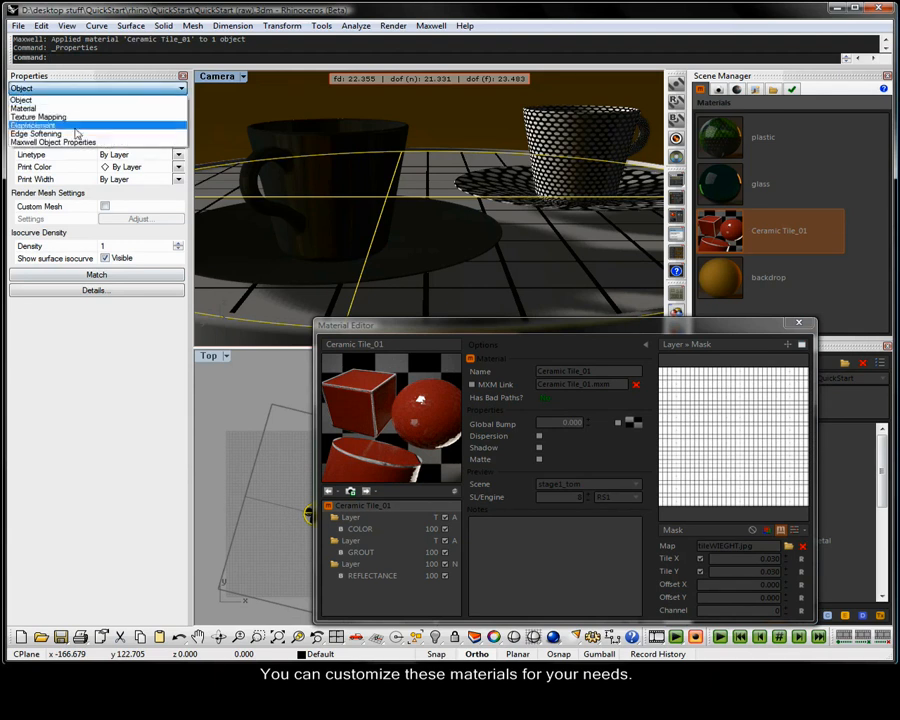
left_click(75, 143)
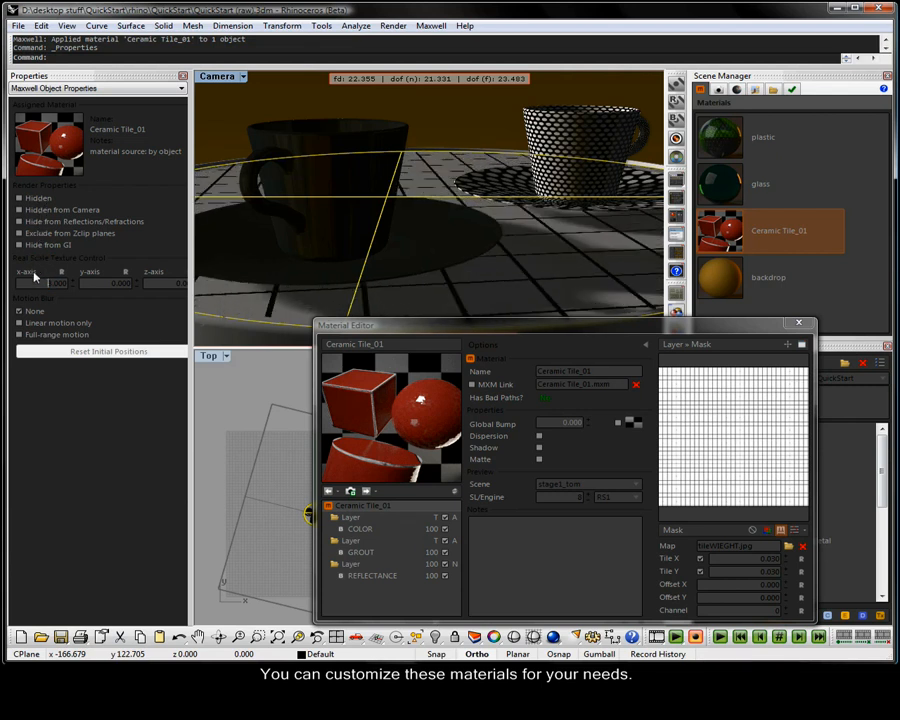
left_click(65, 283)
key("BackSpace")
left_click(90, 283)
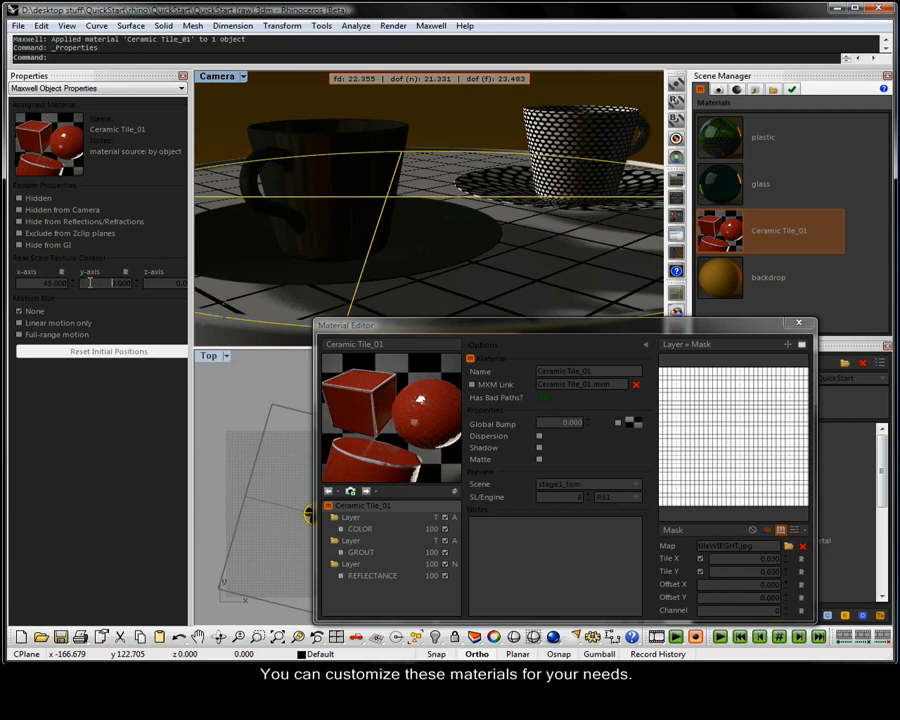
left_click(183, 77)
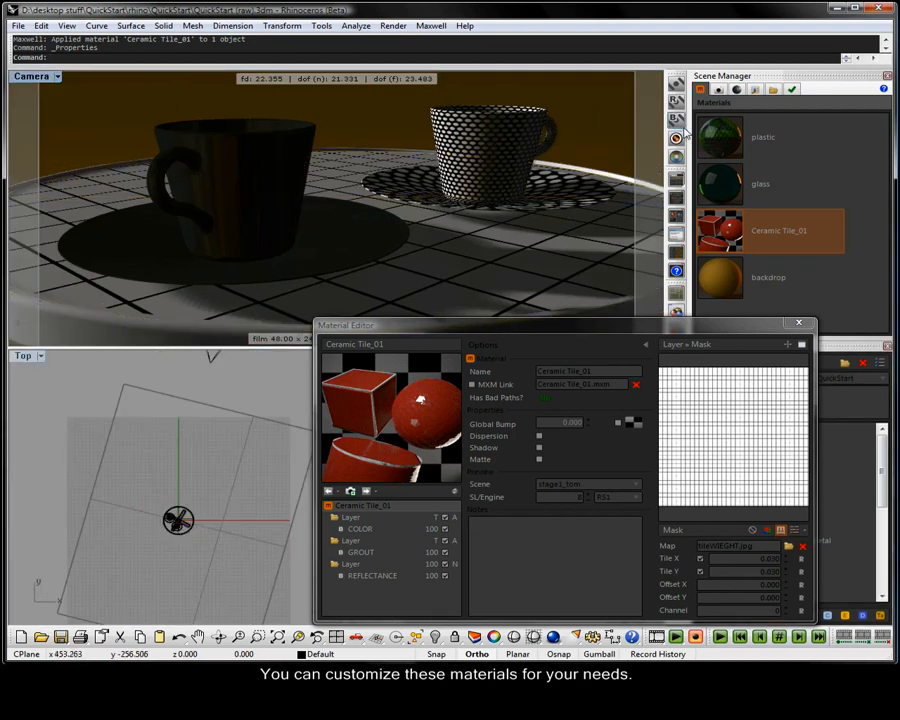
- Render the scene in Maxwell Render, then stop the render and close its window
left_click(676, 84)
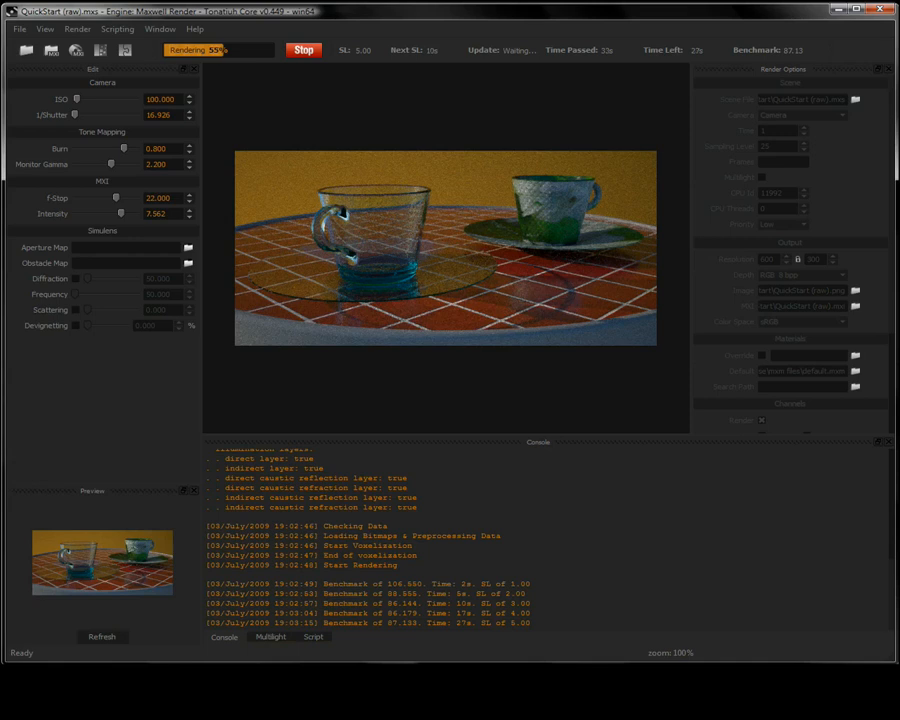
left_click(297, 55)
left_click(871, 15)
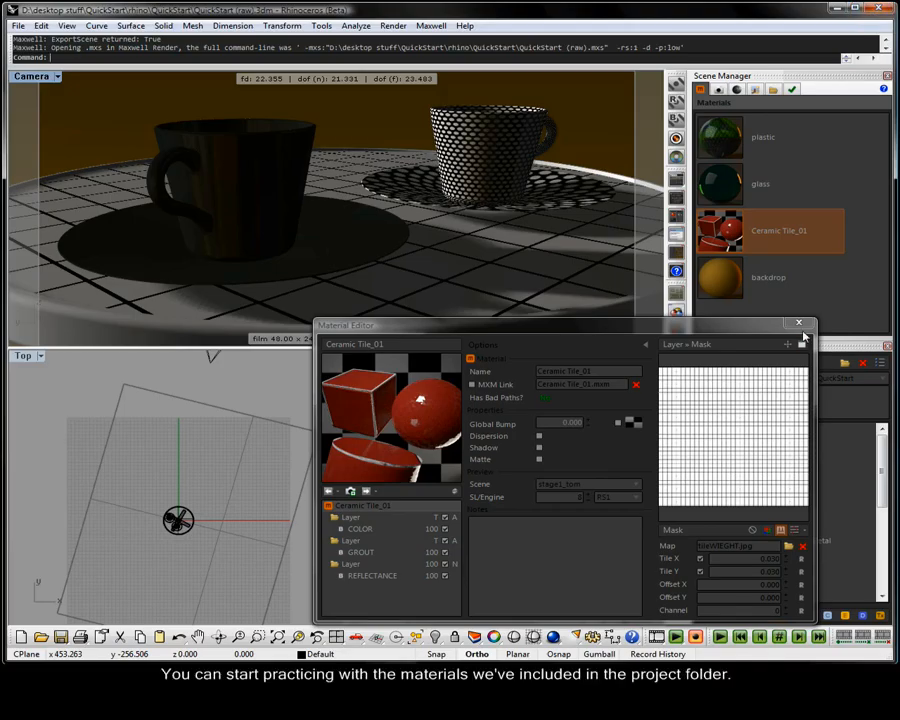
- Close the Material Editor and add cups, cups_texture, cup_plates, brushed_alu and concentric_sheetmetal from the QuickStart material database to the scene
left_click(798, 322)
left_click_drag(882, 488, 874, 537)
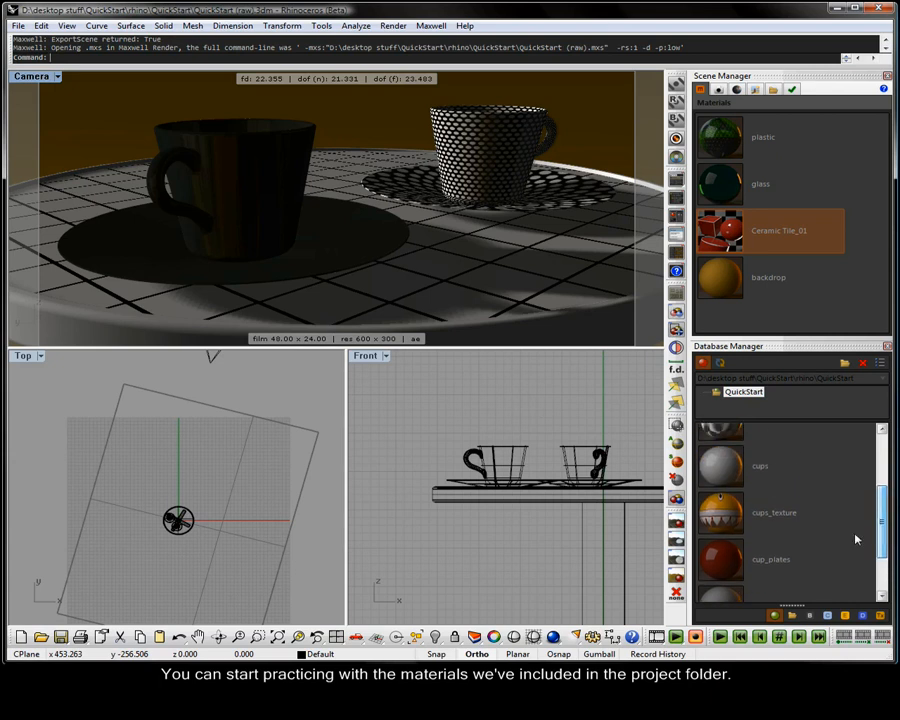
left_click_drag(746, 560, 740, 475)
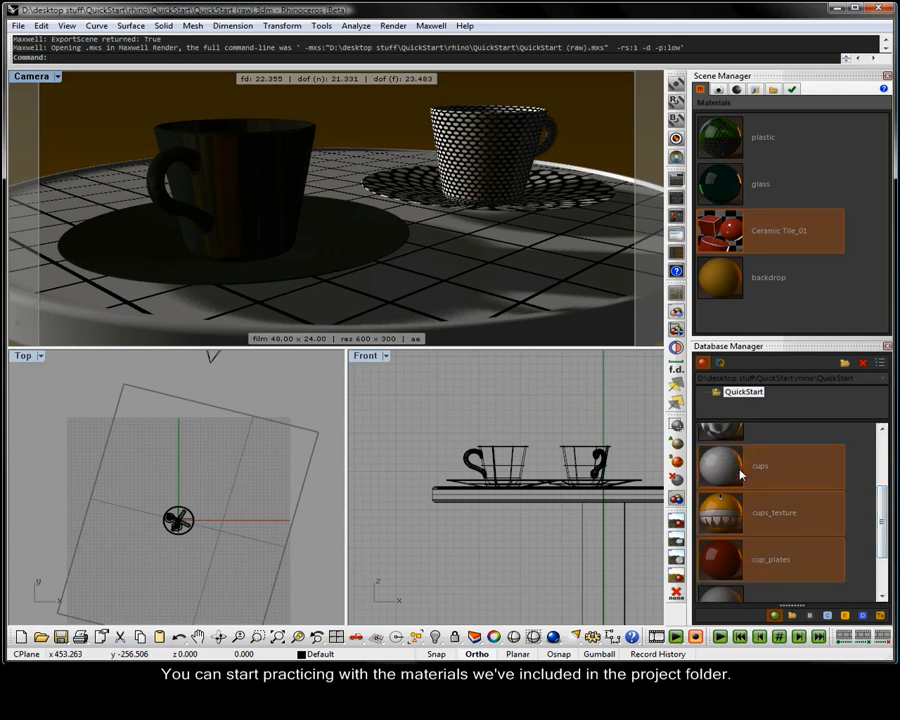
scroll(800, 500, "up", 3)
left_click_drag(727, 541, 738, 492)
left_click_drag(748, 287, 752, 292)
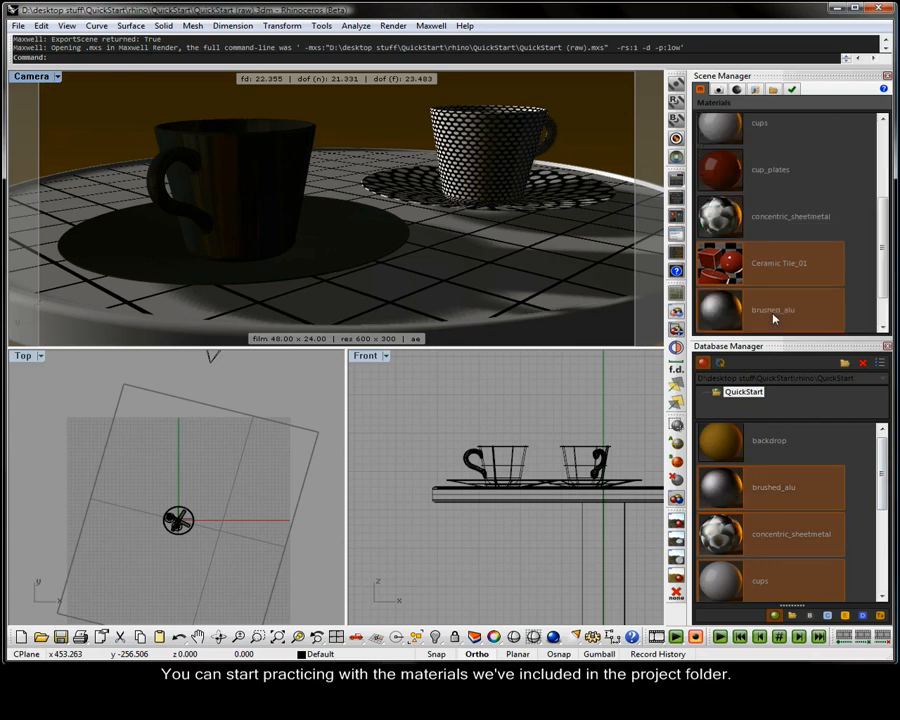
- Apply the concentric_sheetmetal material to the tabletop surface
left_click(748, 225)
left_click(632, 245)
left_click_drag(732, 220, 520, 242)
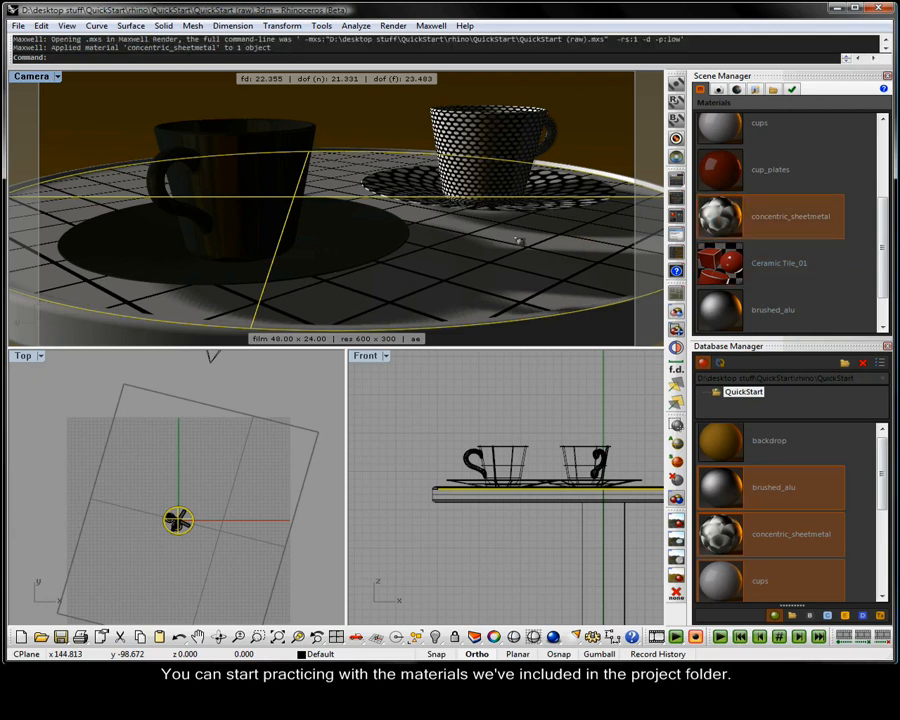
- Turn on real scale for the concentric_sheetmetal angle texture and set Tile X and Tile Y to 0.02
double_click(711, 216)
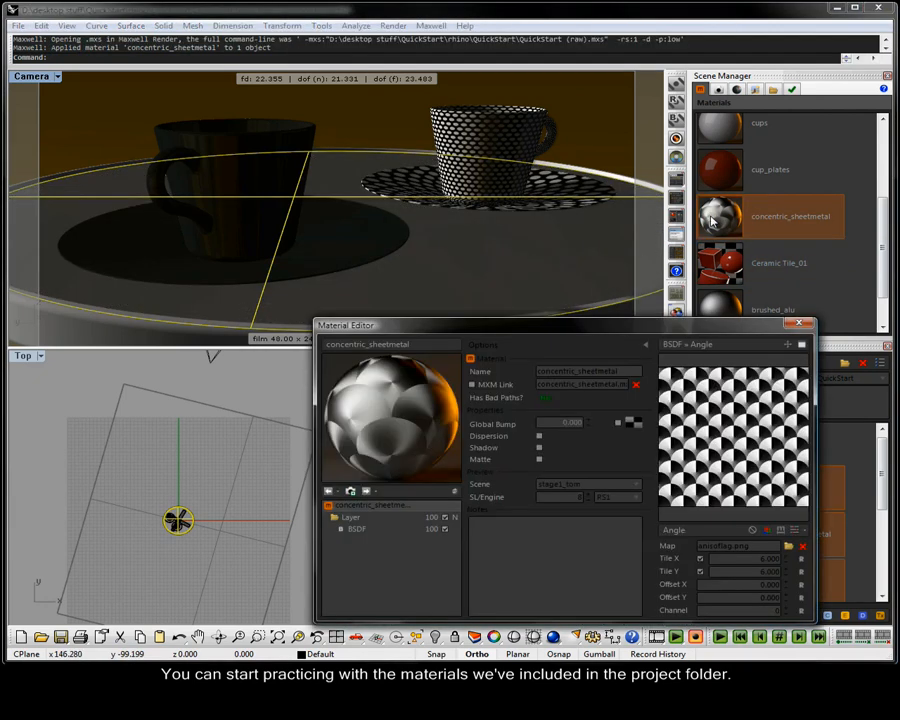
left_click(781, 531)
left_click(764, 563)
left_click_drag(764, 563, 785, 568)
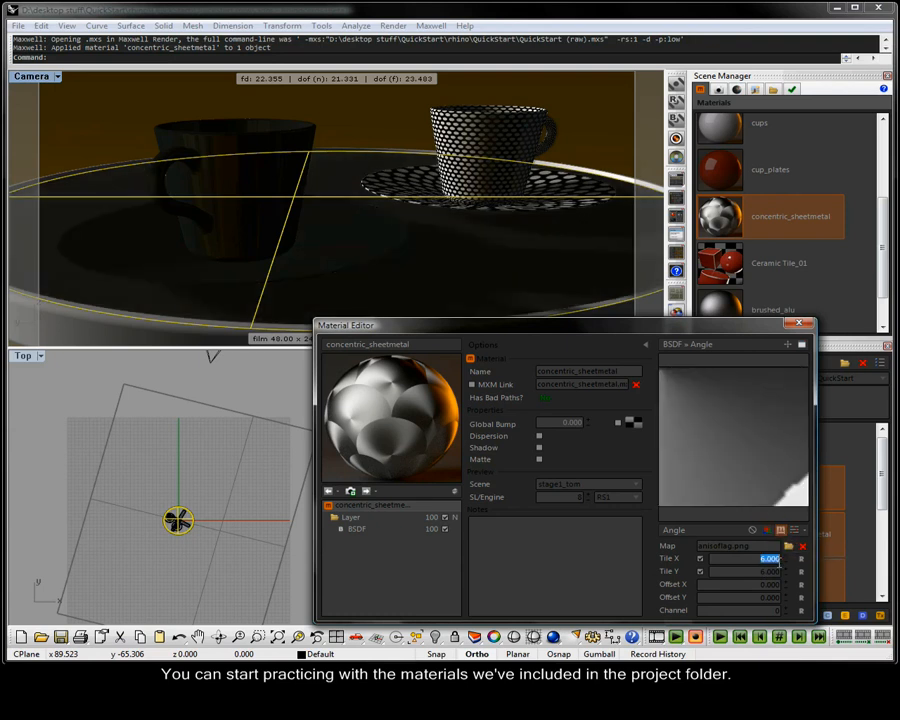
key("BackSpace")
left_click(758, 570)
left_click_drag(740, 570, 776, 567)
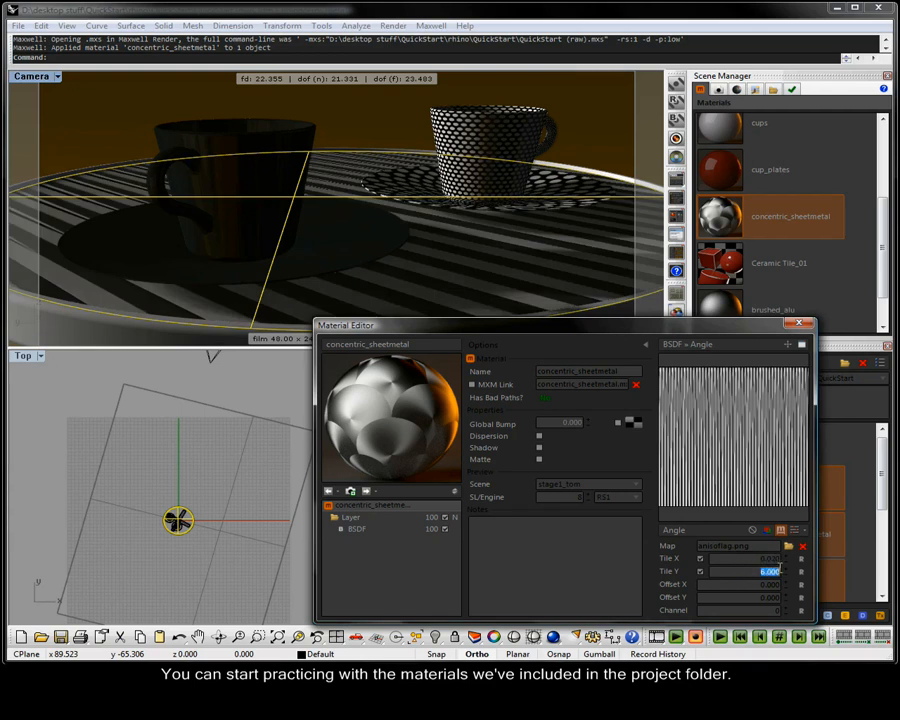
key("BackSpace")
type("0.02")
left_click(748, 558)
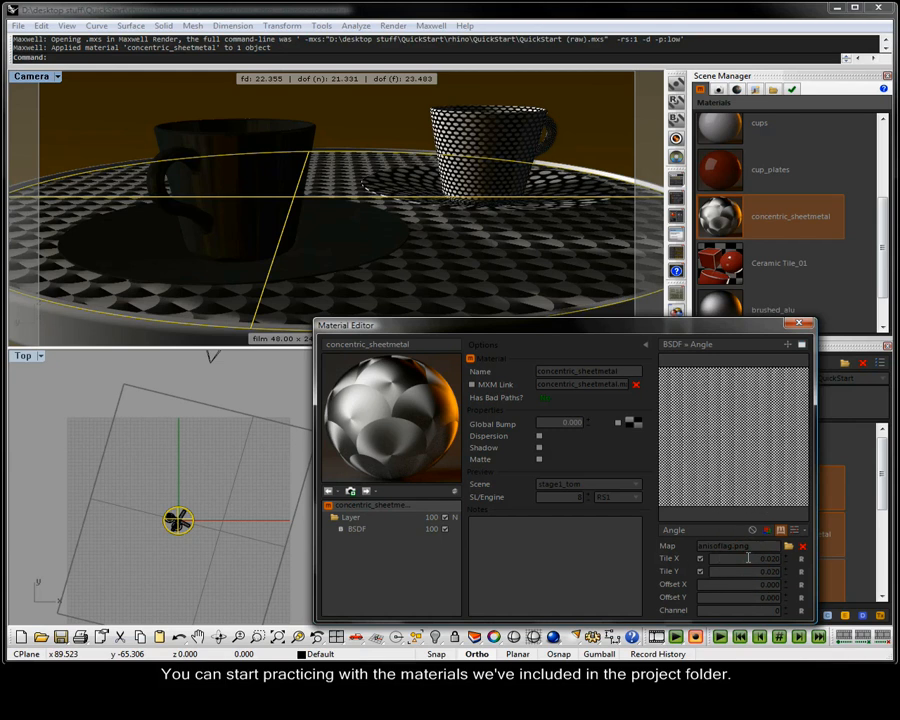
- Reset the tabletop's real scale texture x-axis value in its Maxwell object properties, close the properties and deselect the surface
left_click(494, 636)
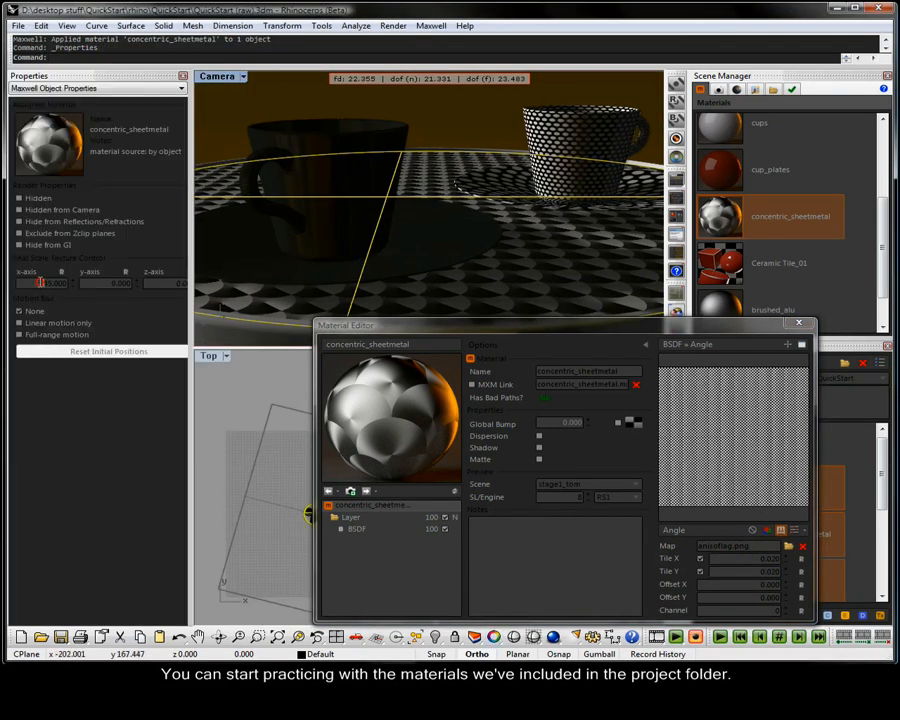
left_click(61, 271)
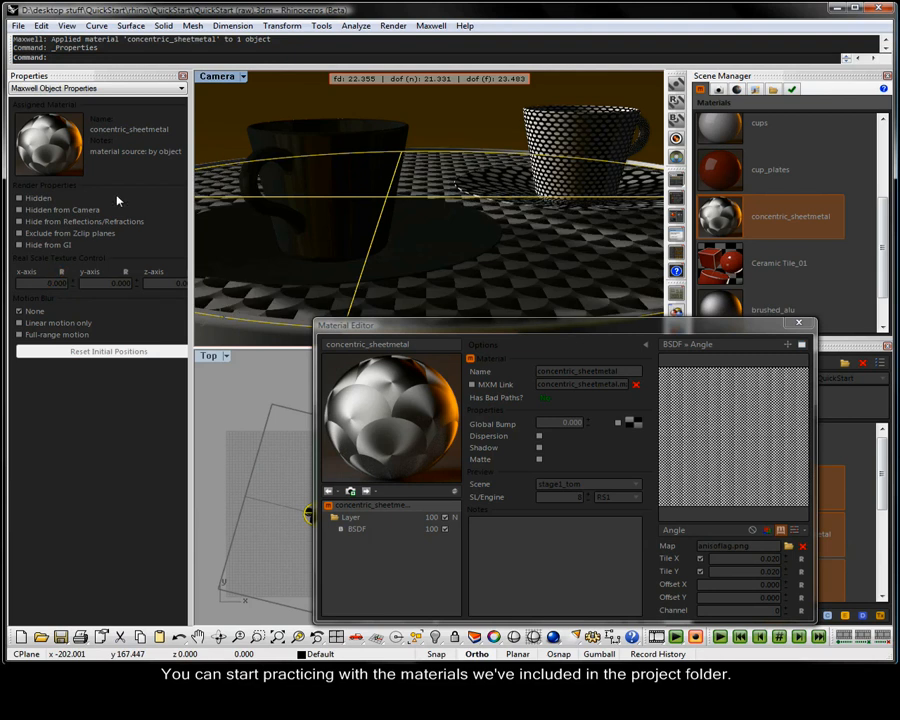
left_click(183, 74)
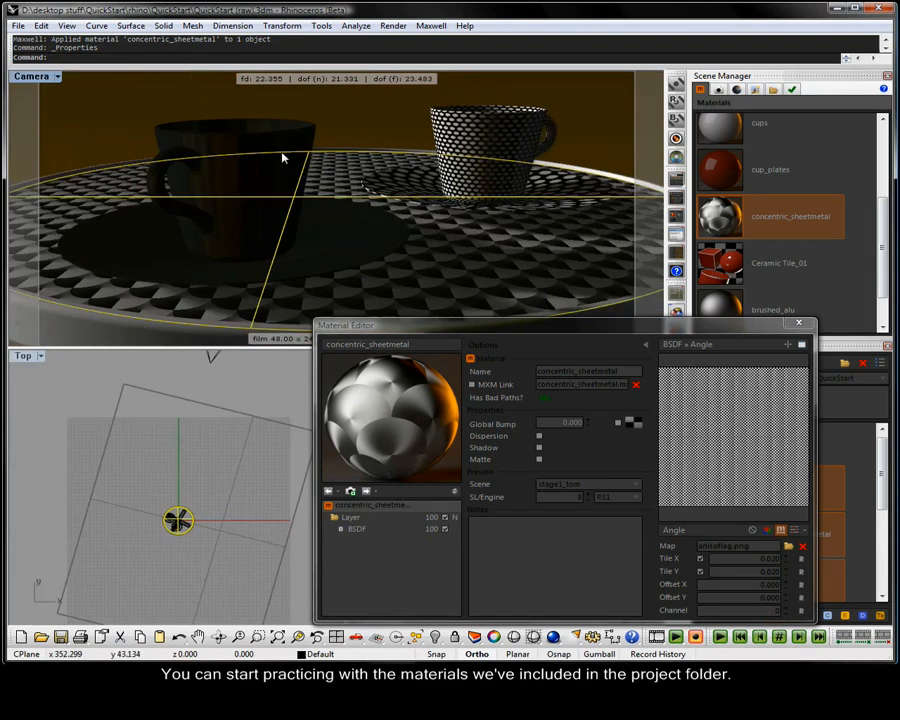
left_click(595, 131)
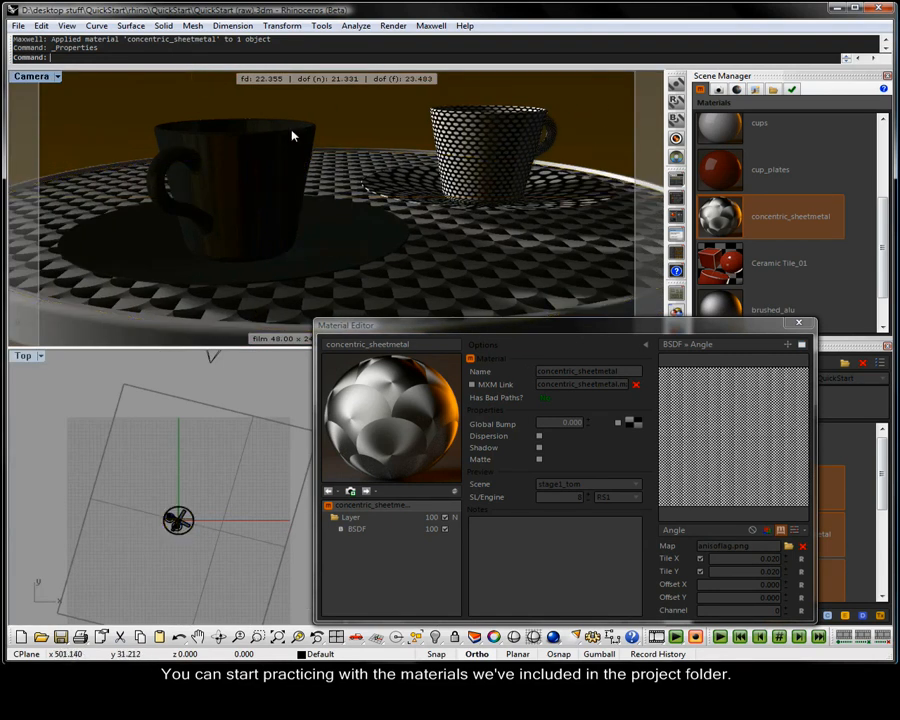
- Explode the front cup into separate surfaces
left_click(221, 129)
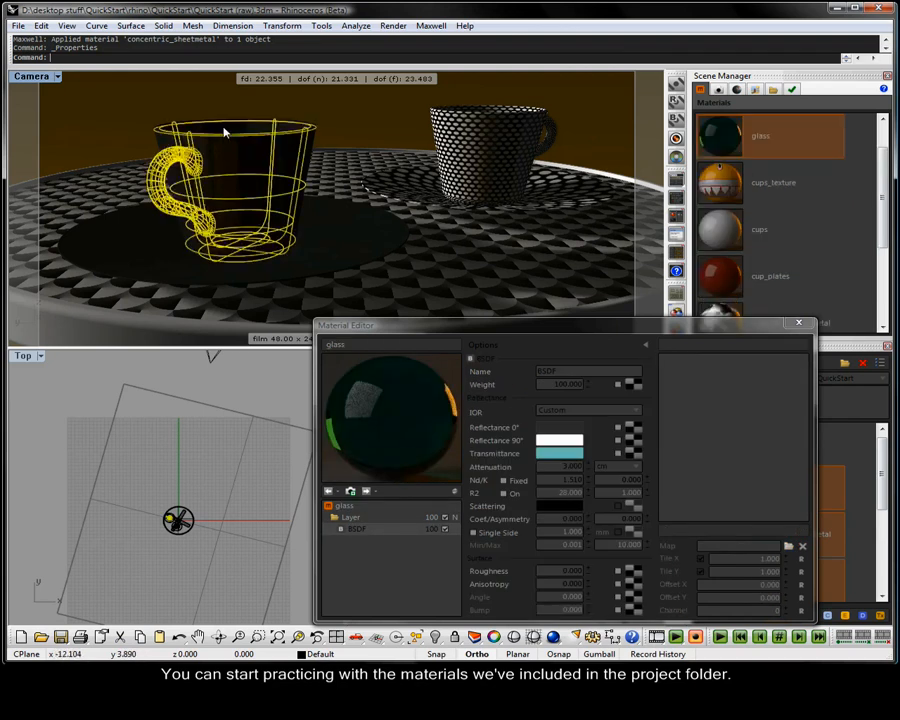
type("Ex")
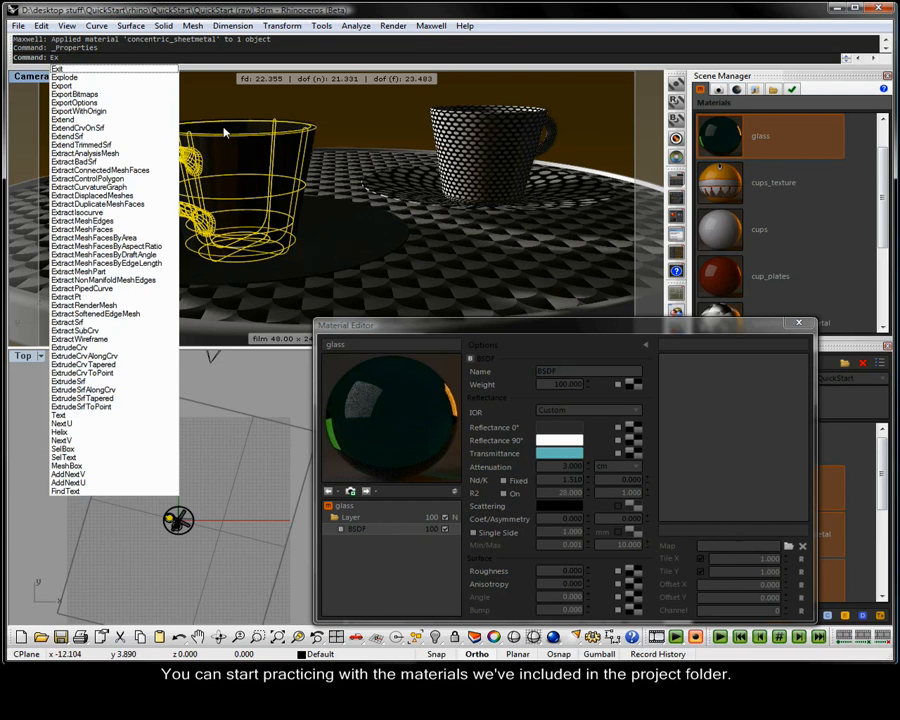
type("plode")
key("Return")
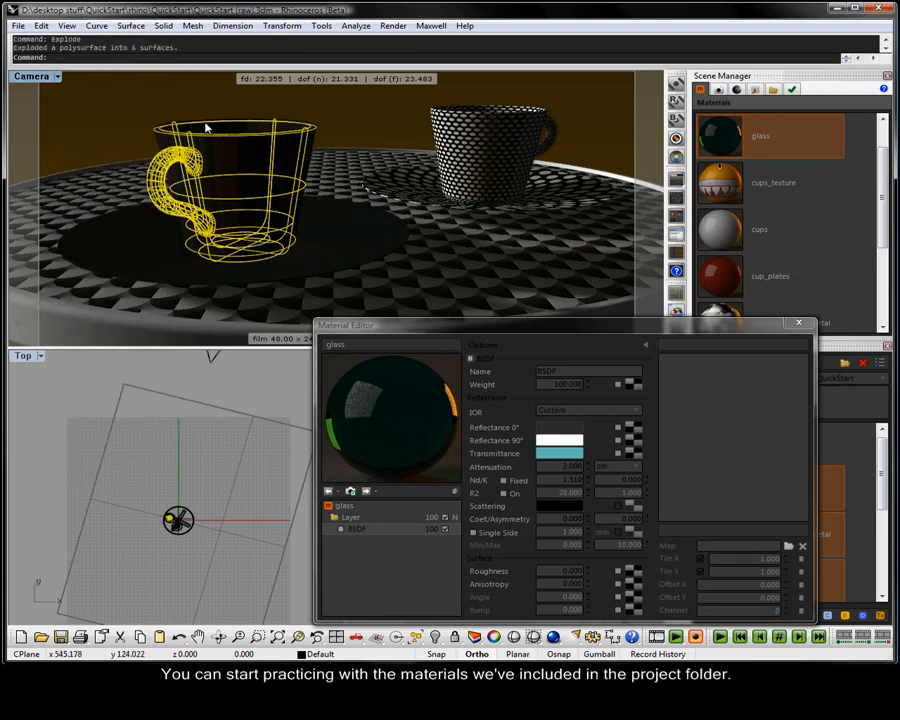
- Join the front cup's handle surfaces into one polysurface
left_click_drag(137, 101, 237, 247)
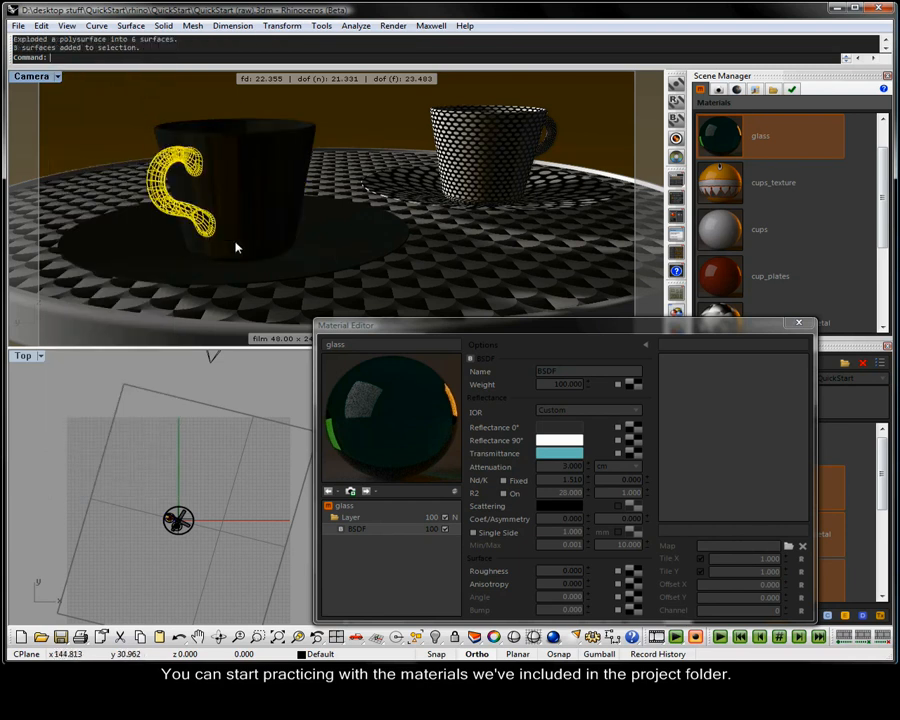
type("Join")
key("Return")
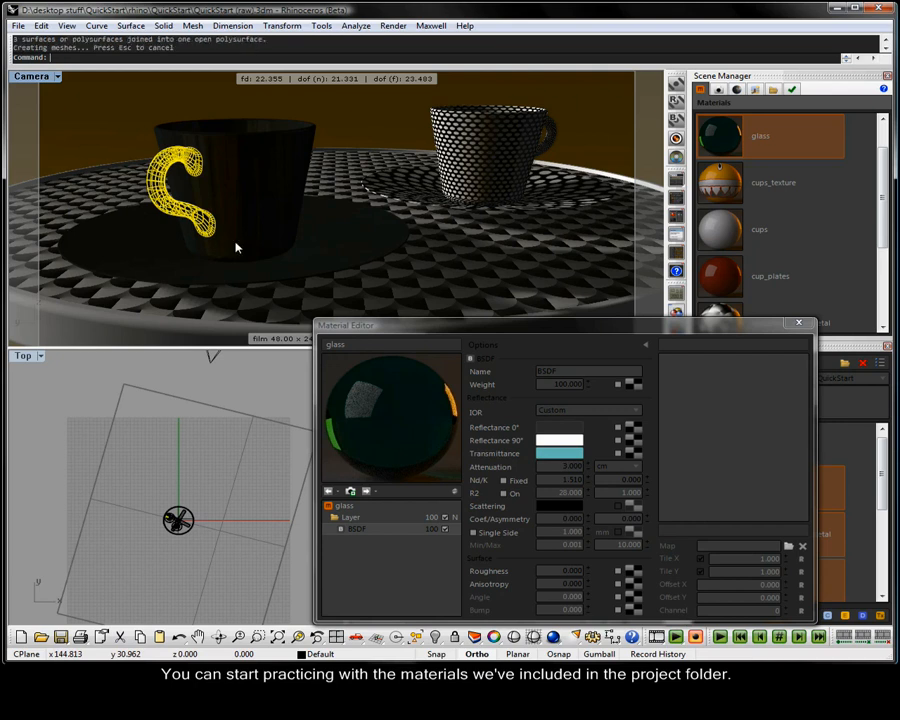
- Group the front cup's base and inner surfaces, leaving out the outer wall and handle
left_click(230, 262)
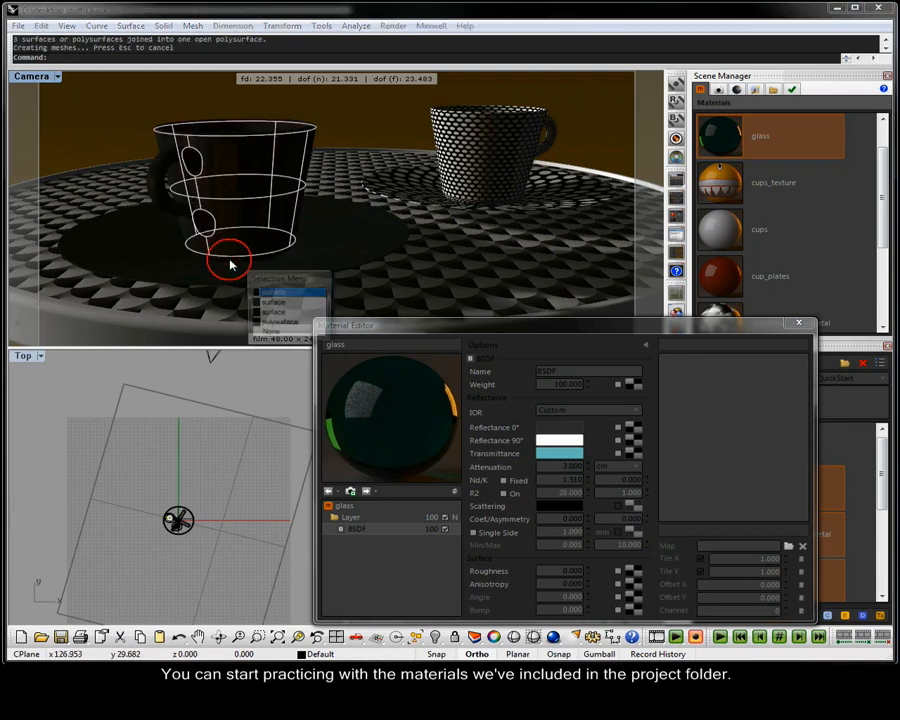
left_click(281, 297)
left_click(253, 122)
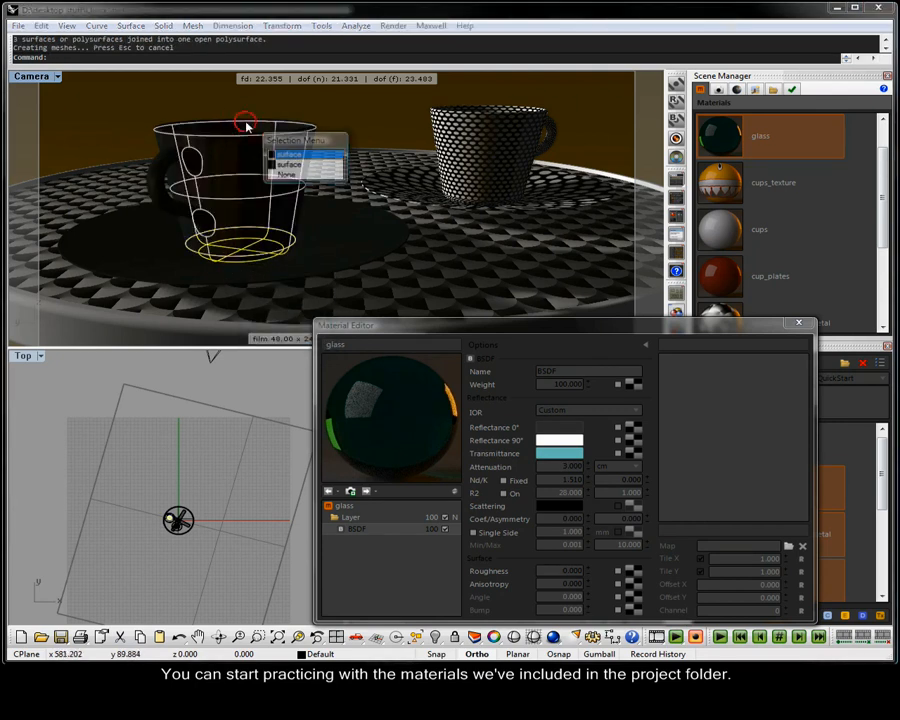
left_click(283, 166)
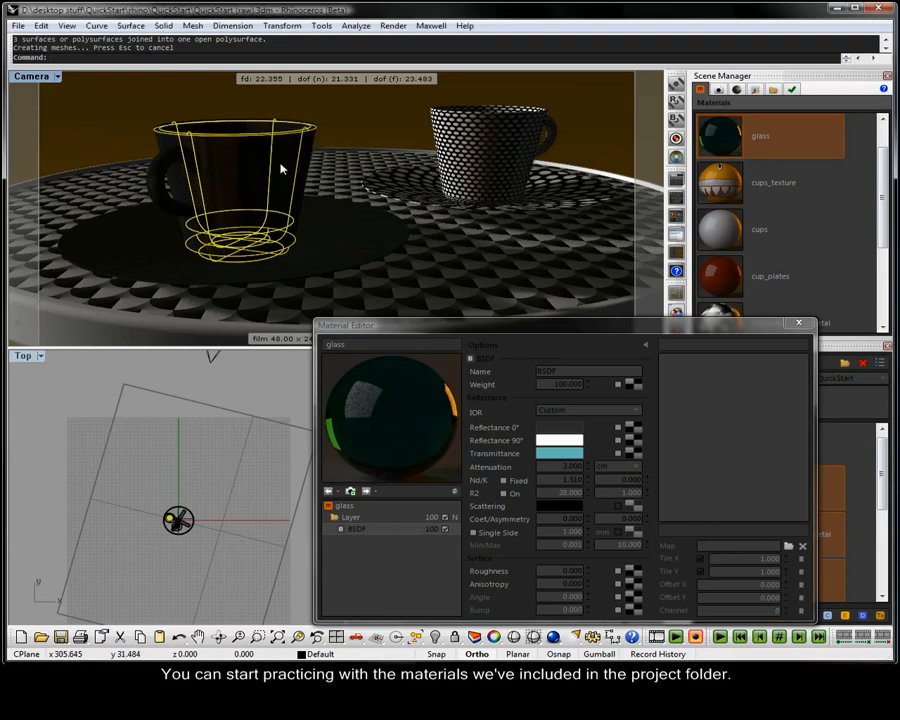
key("ctrl+g")
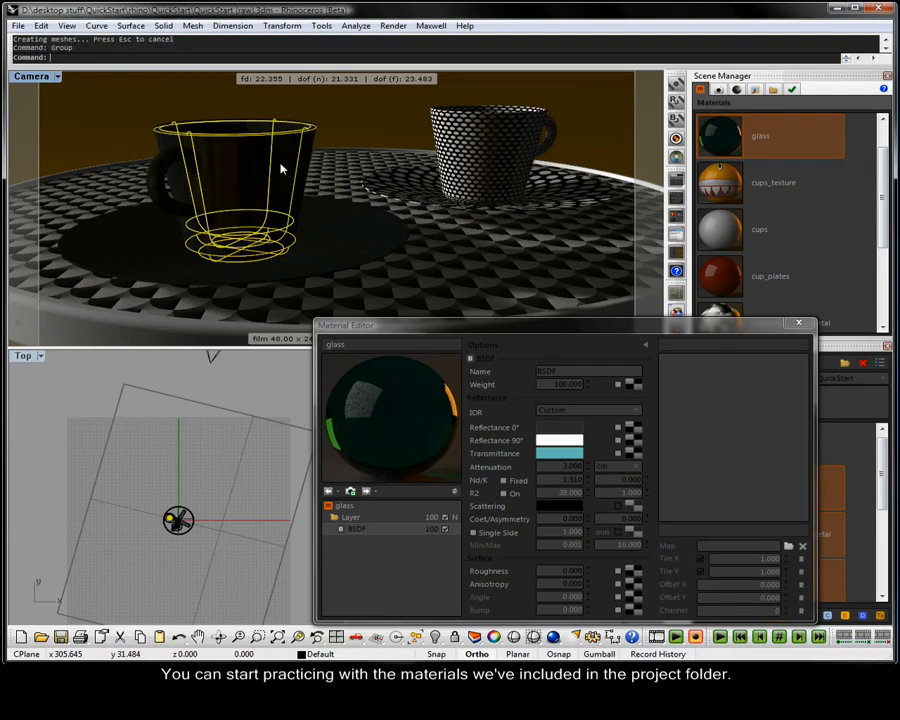
- Add the back cup's grouped base and inner surfaces to the selection and assign the cups material to both groups
left_click(488, 96)
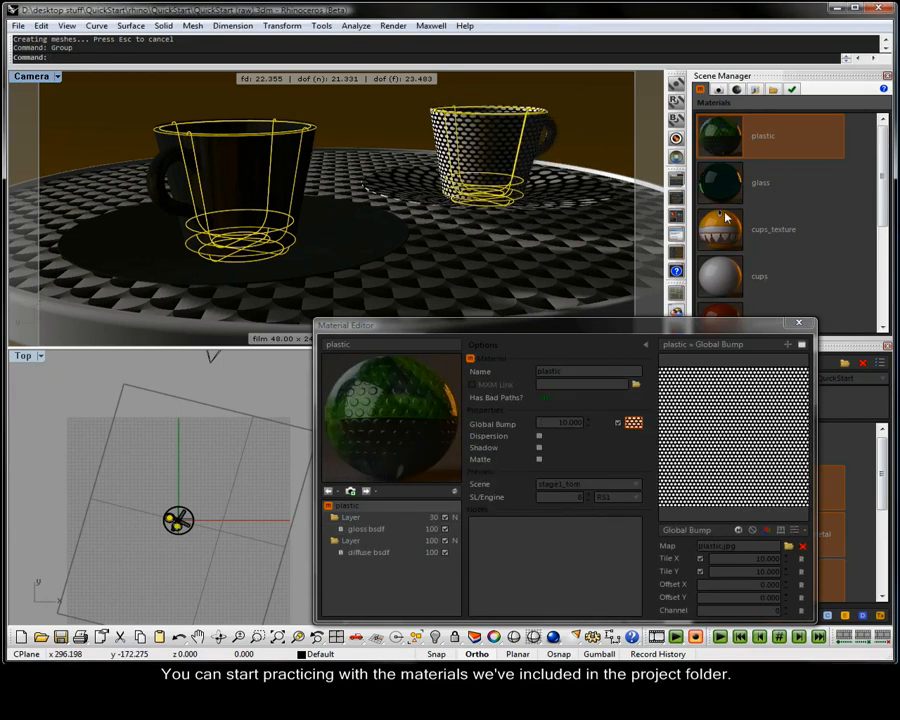
right_click(720, 274)
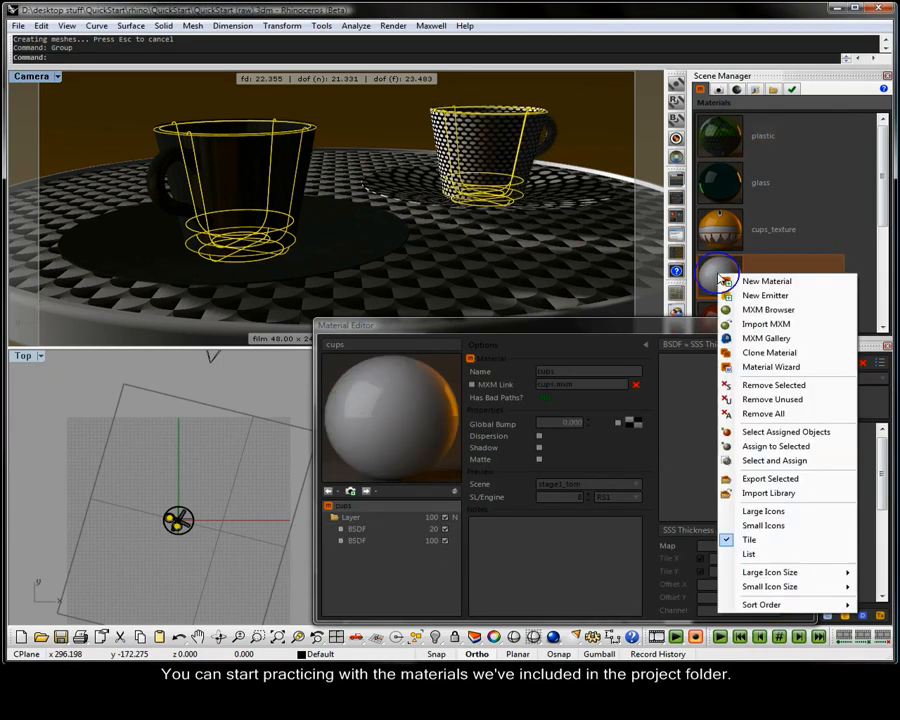
left_click(728, 446)
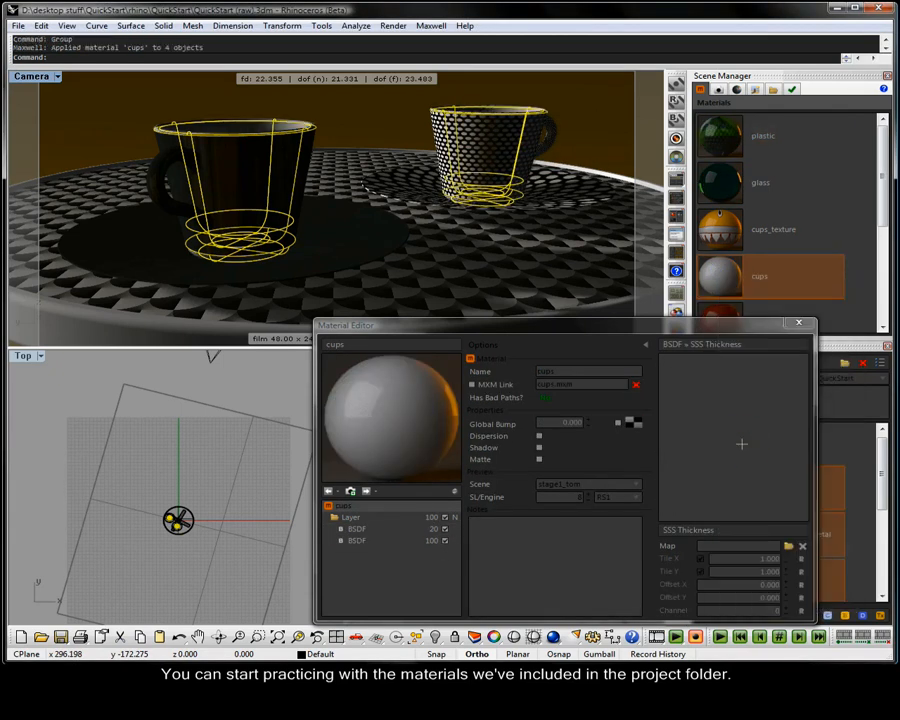
- Select the handles and saucers of both cups and assign the cup_plates material to them
left_click(553, 145)
left_click(566, 186, "shift")
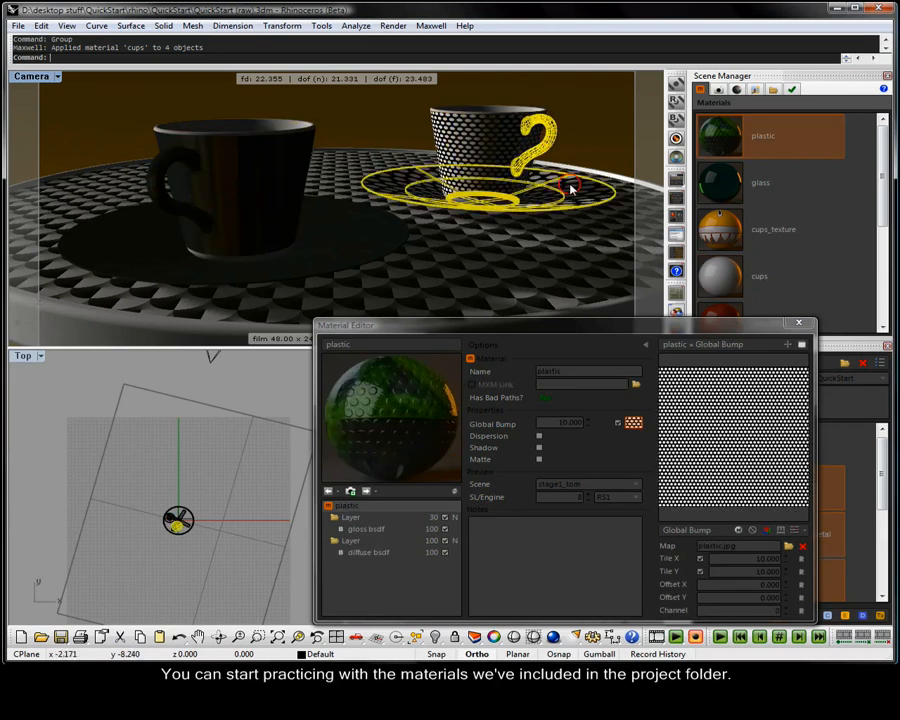
left_click(362, 243, "shift")
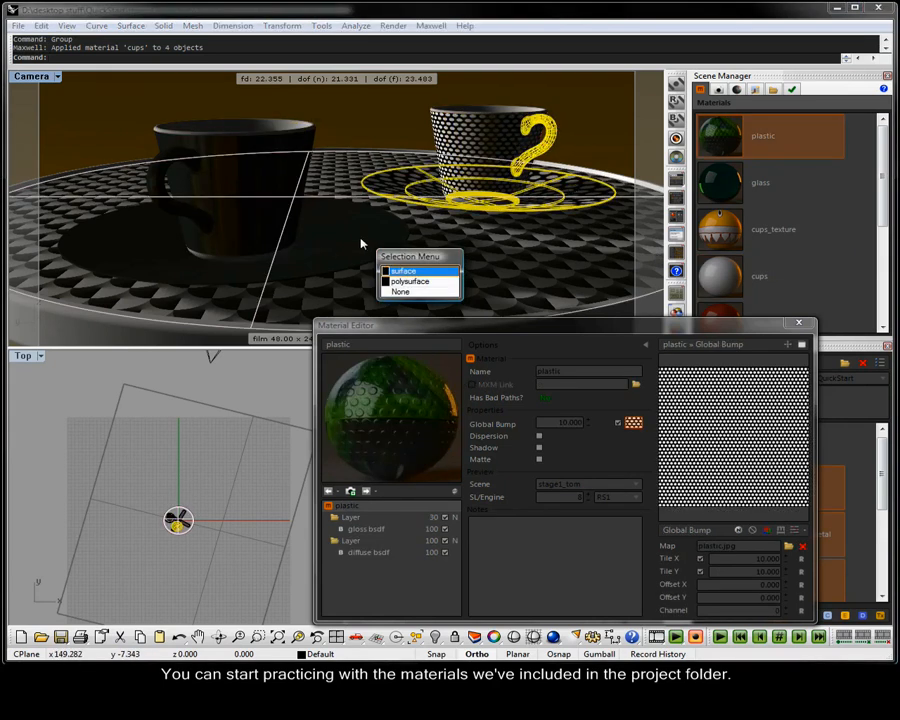
left_click(415, 278)
left_click(158, 185, "shift")
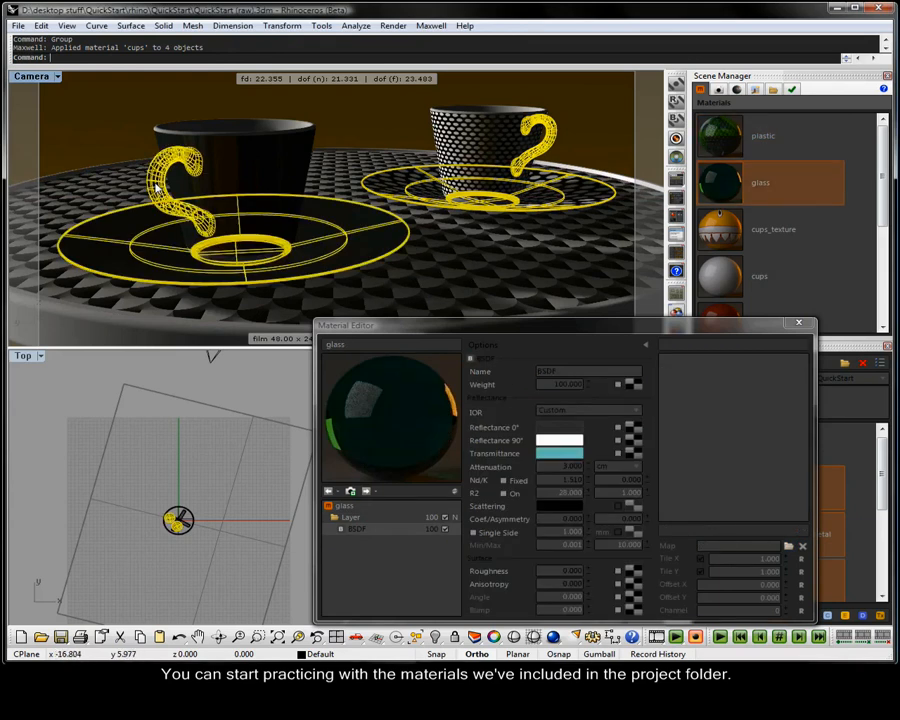
scroll(873, 217, "down", 3)
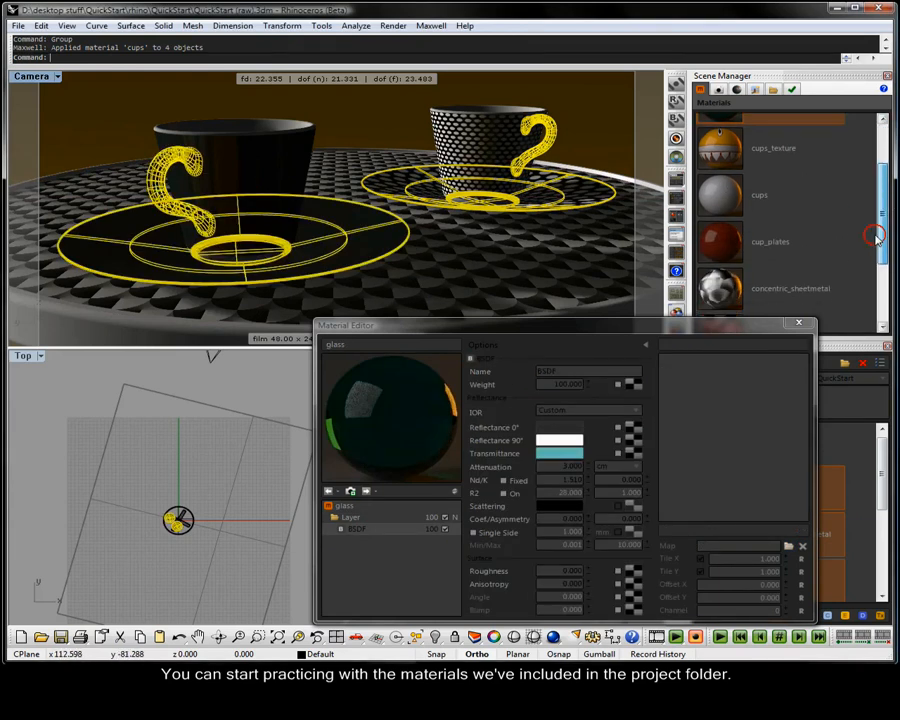
right_click(722, 224)
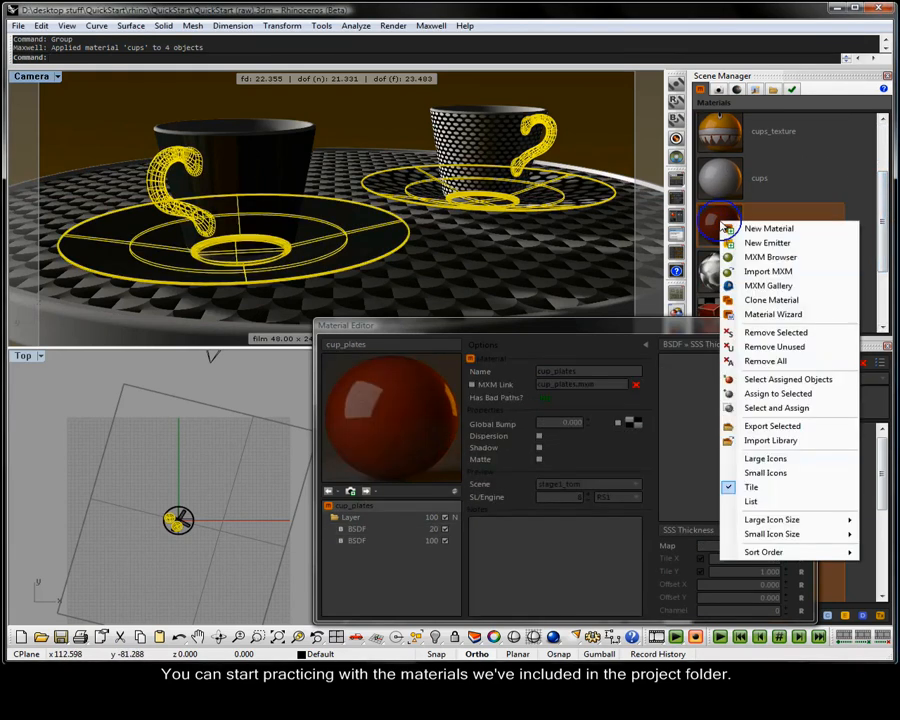
left_click(745, 393)
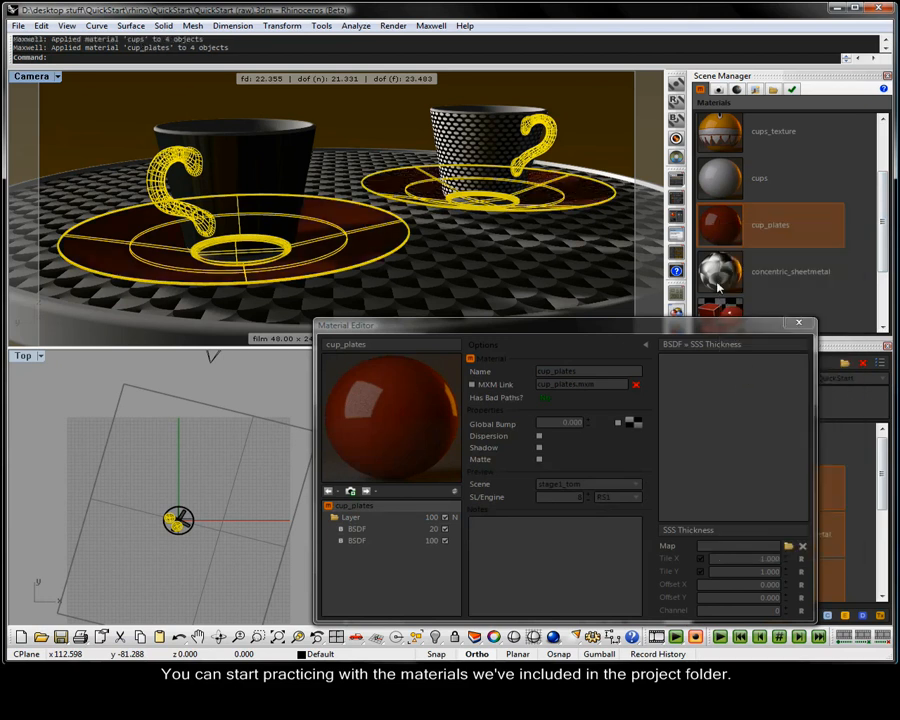
- Close the material editor, assign the brushed_alu material to the table's rim, column and base, and deselect the table
left_click(799, 322)
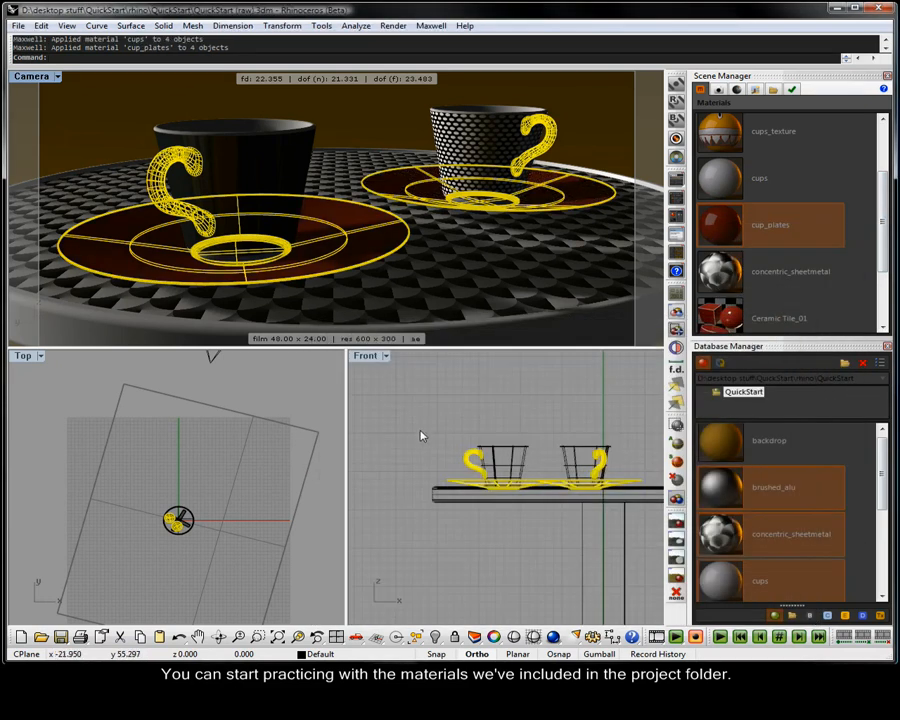
left_click(435, 440)
scroll(460, 450, "down", 4)
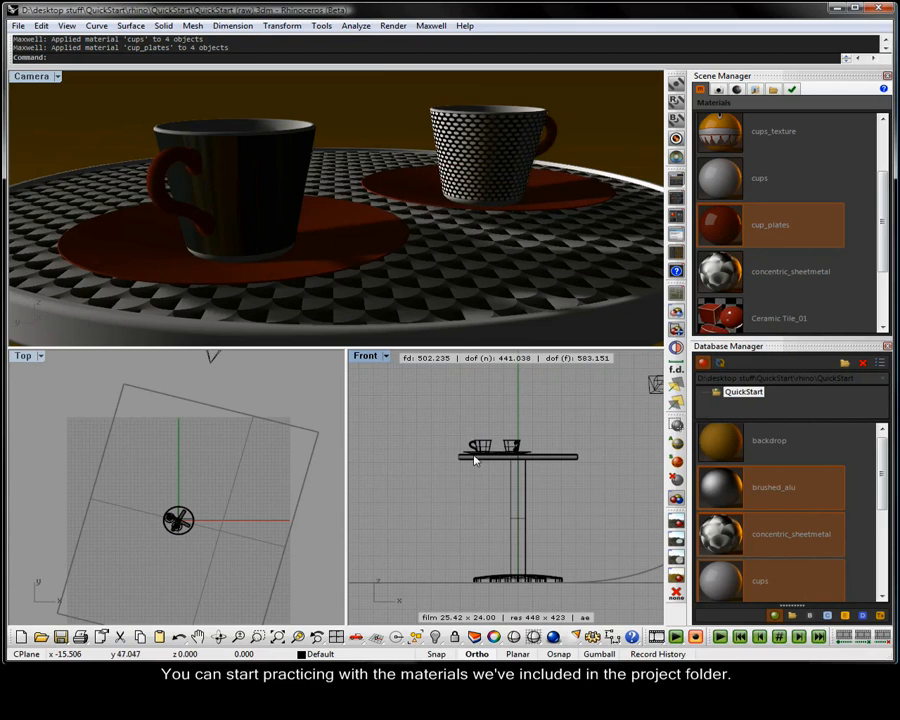
left_click(497, 581)
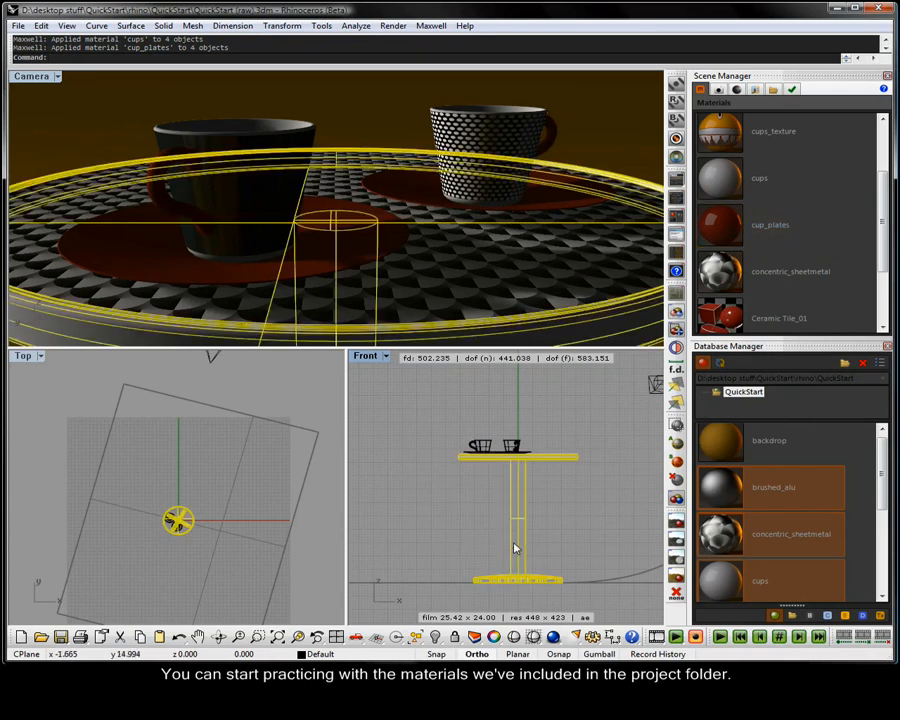
scroll(868, 184, "down", 2)
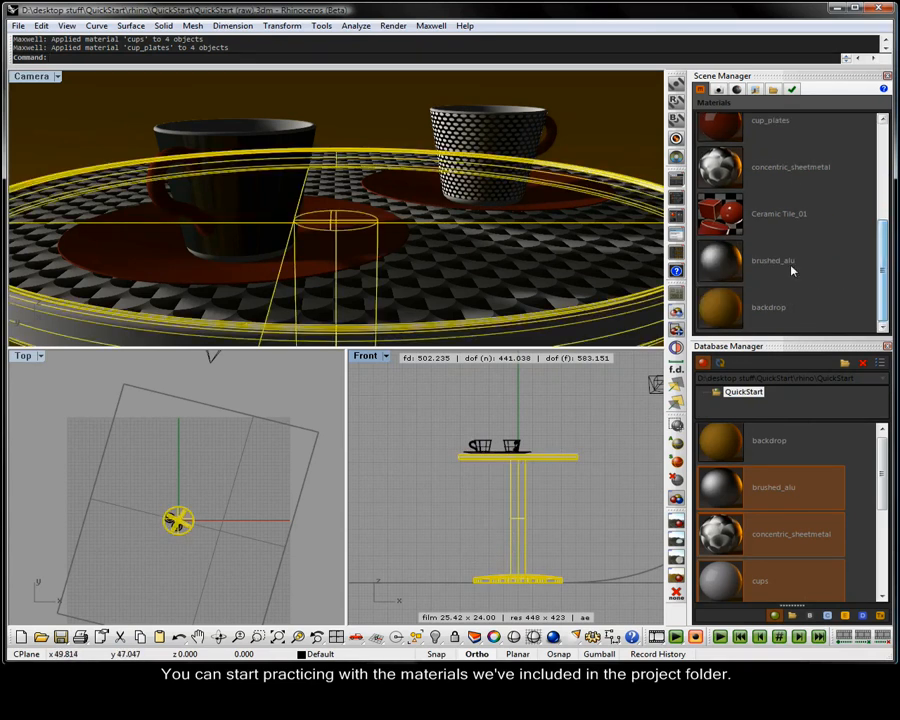
right_click(735, 258)
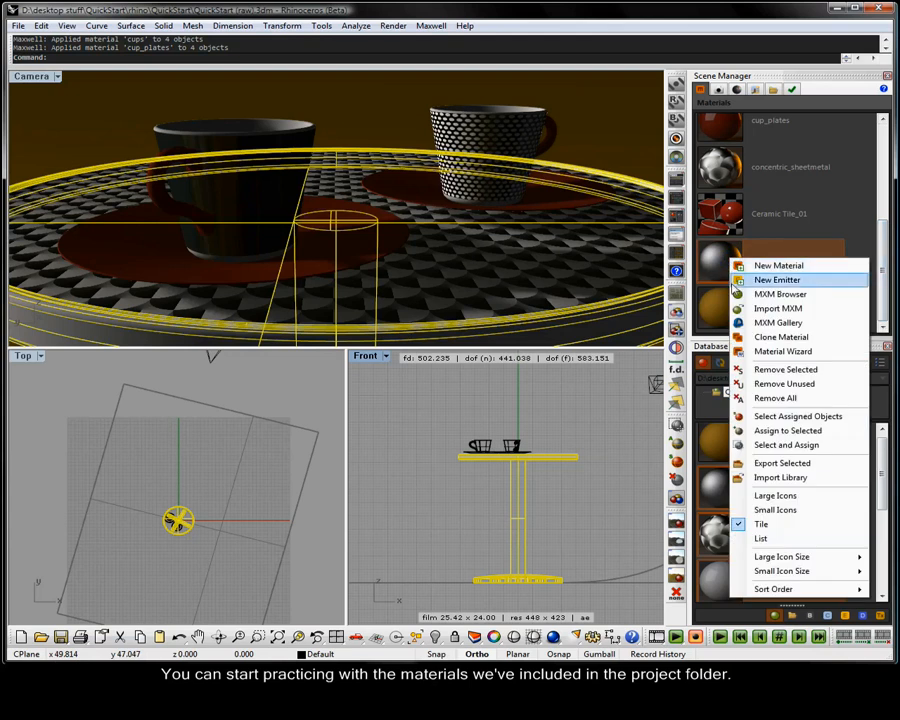
left_click(797, 431)
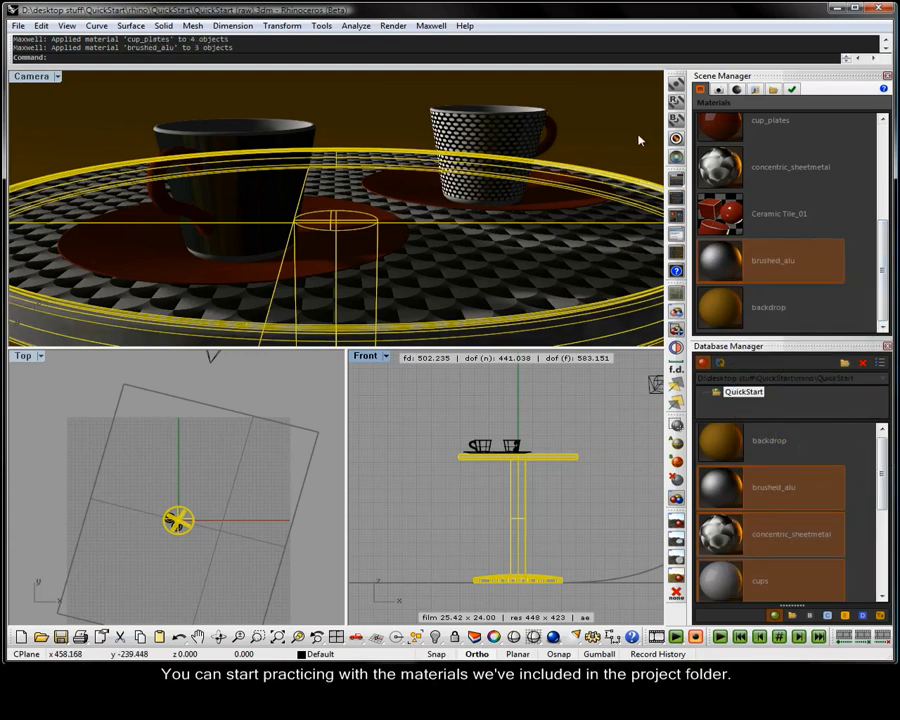
left_click(603, 144)
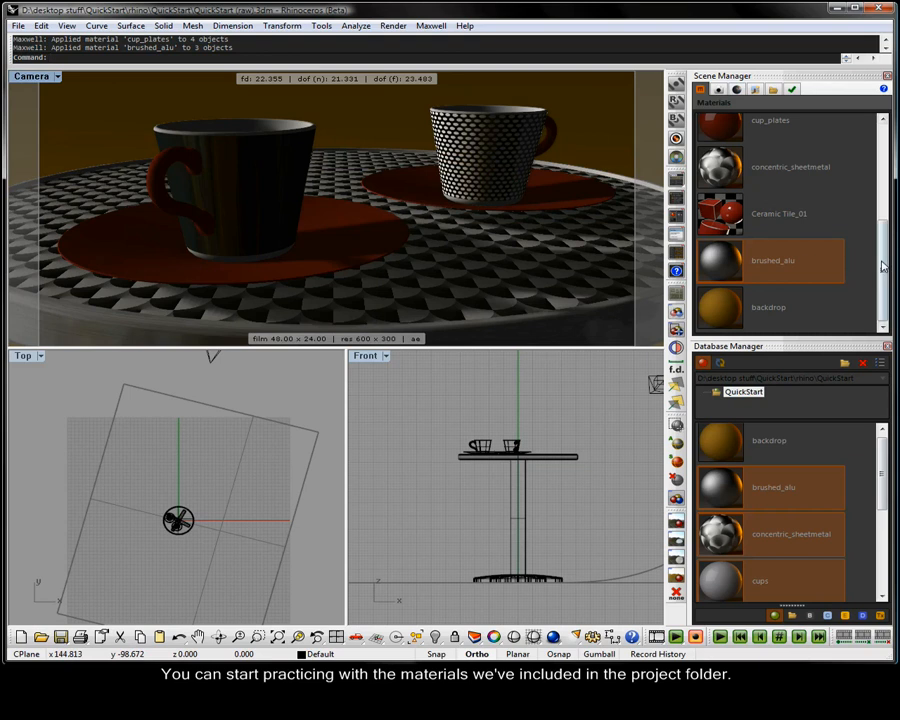
- Open the cups_texture material for editing and show its lower layer's second BSDF, the one with weight 100
scroll(874, 267, "up", 4)
left_click(742, 200)
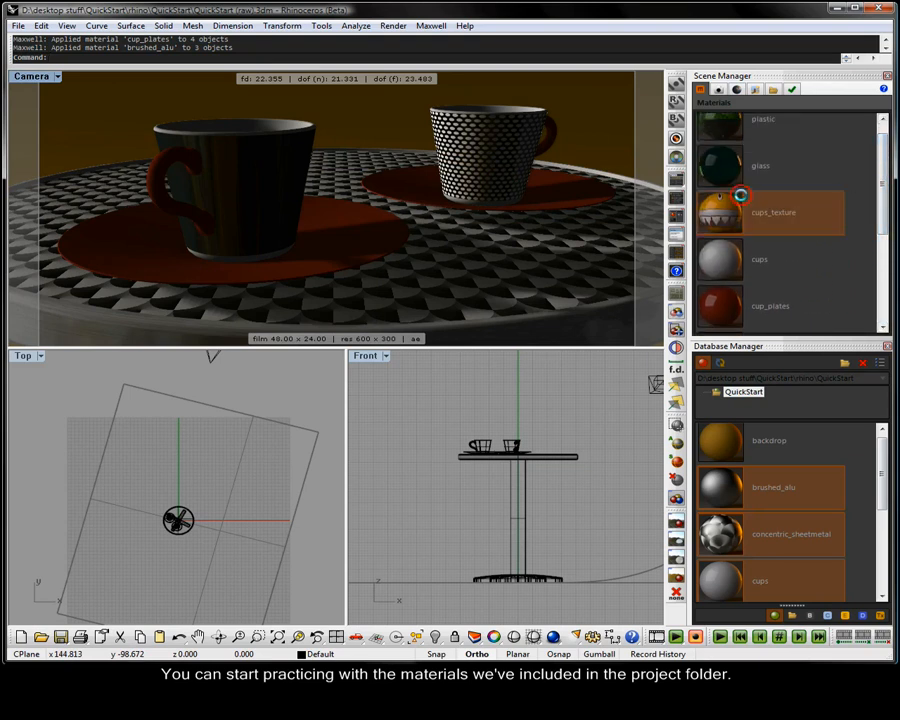
double_click(742, 200)
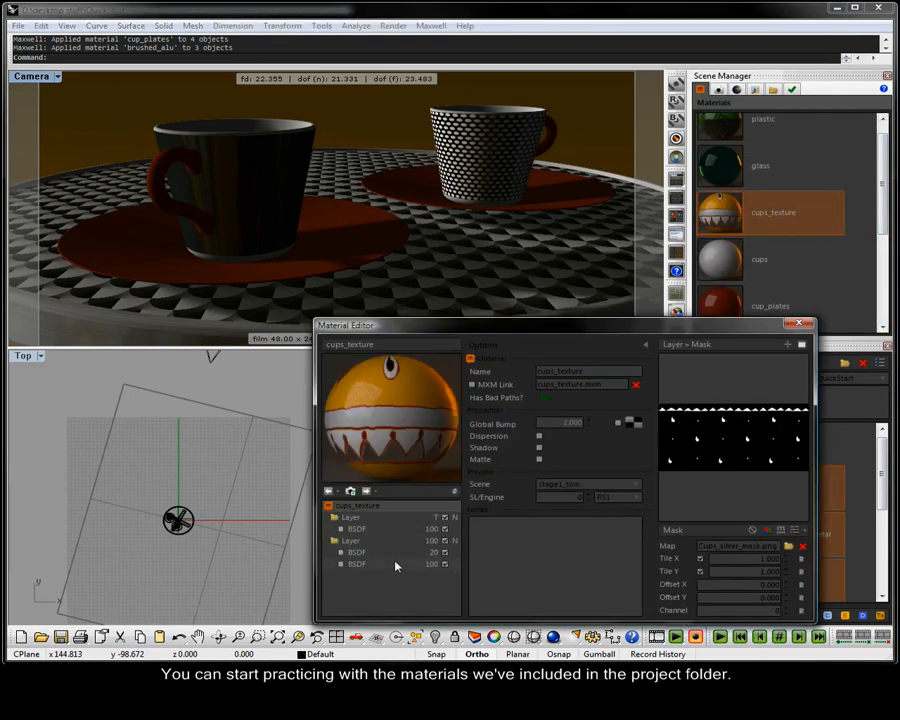
left_click(357, 564)
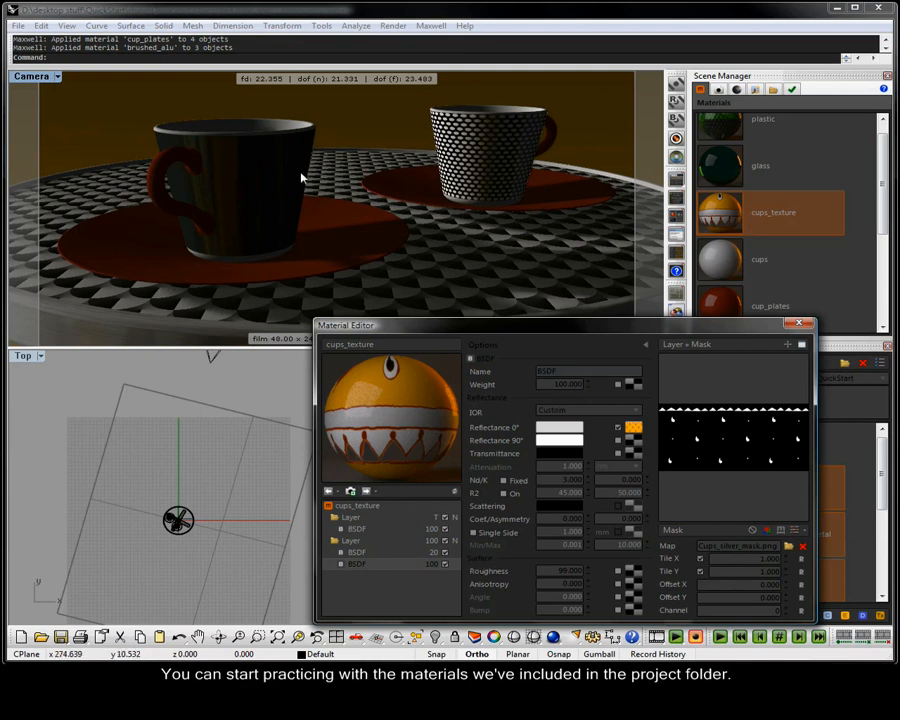
- Assign cups_texture to the outer walls of both cups and display its Reflectance 0° map, Cups_color.png, on them
left_click(300, 212)
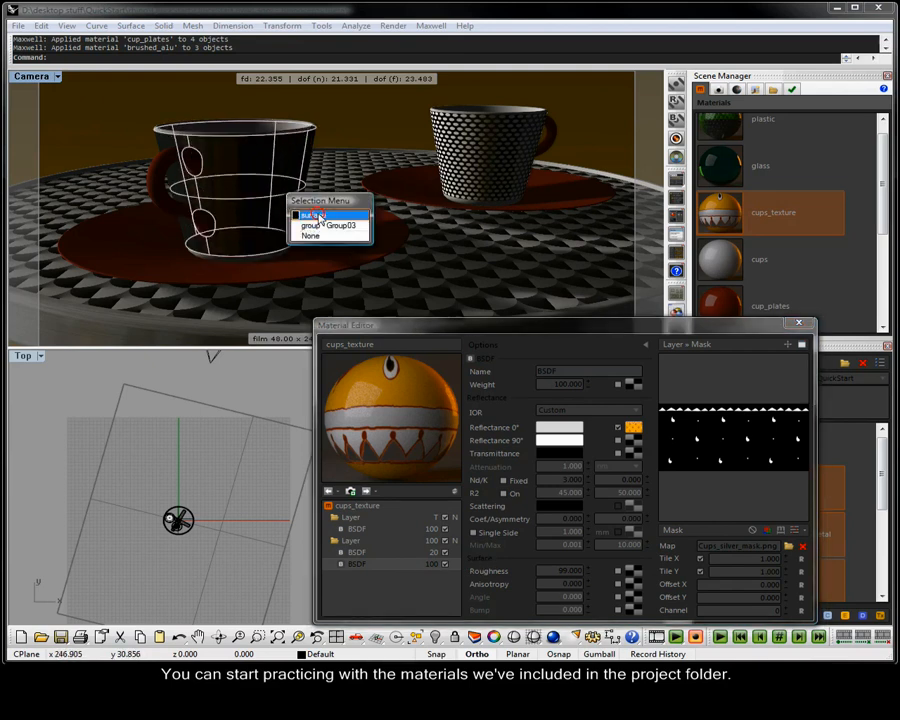
left_click(314, 227)
left_click(456, 158, "shift")
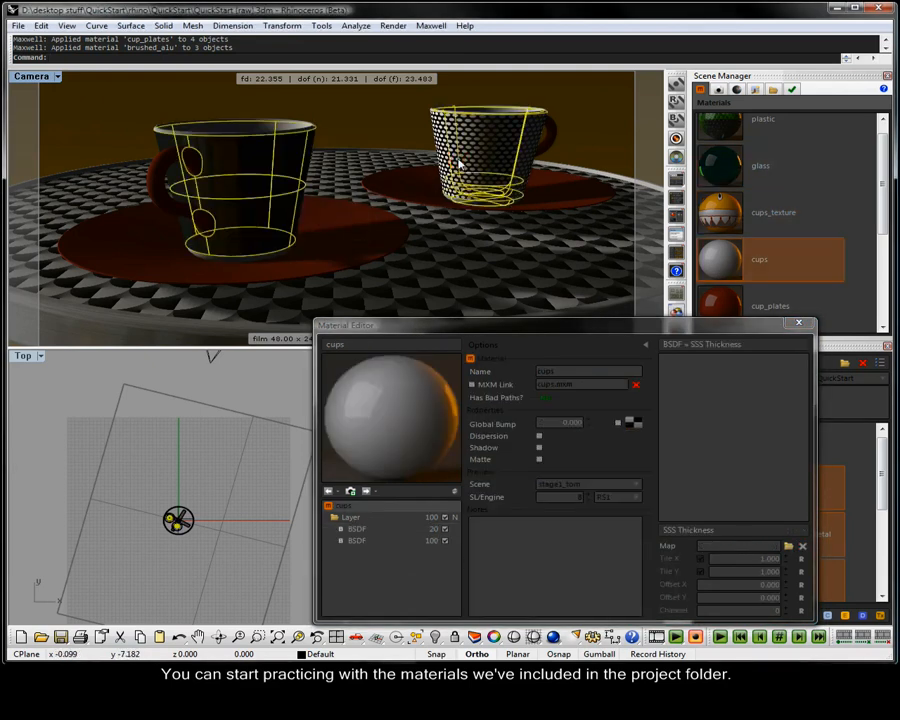
left_click(460, 164, "shift")
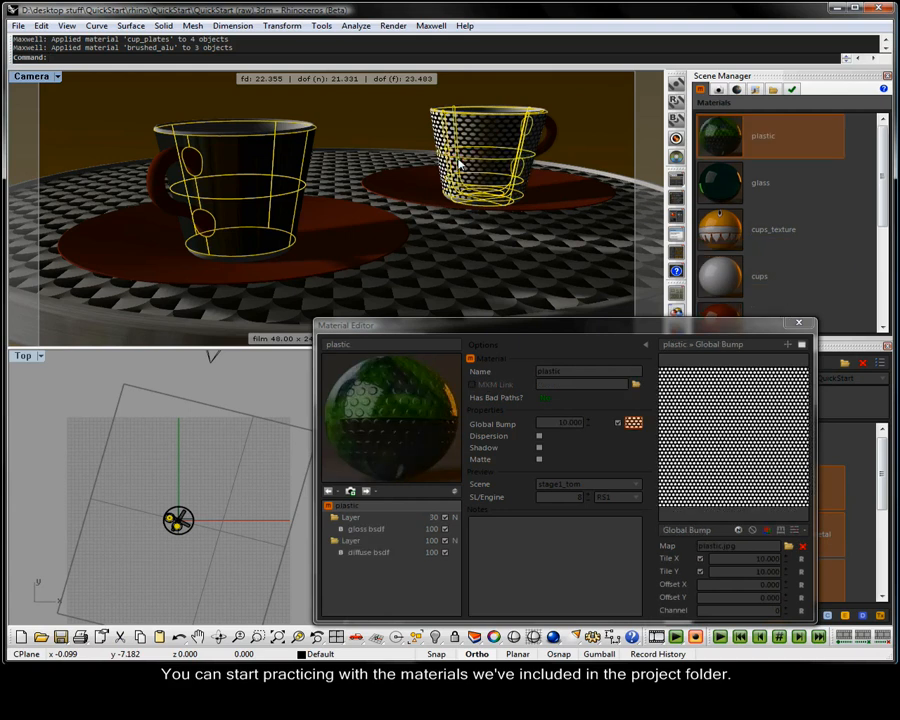
left_click(457, 141, "ctrl")
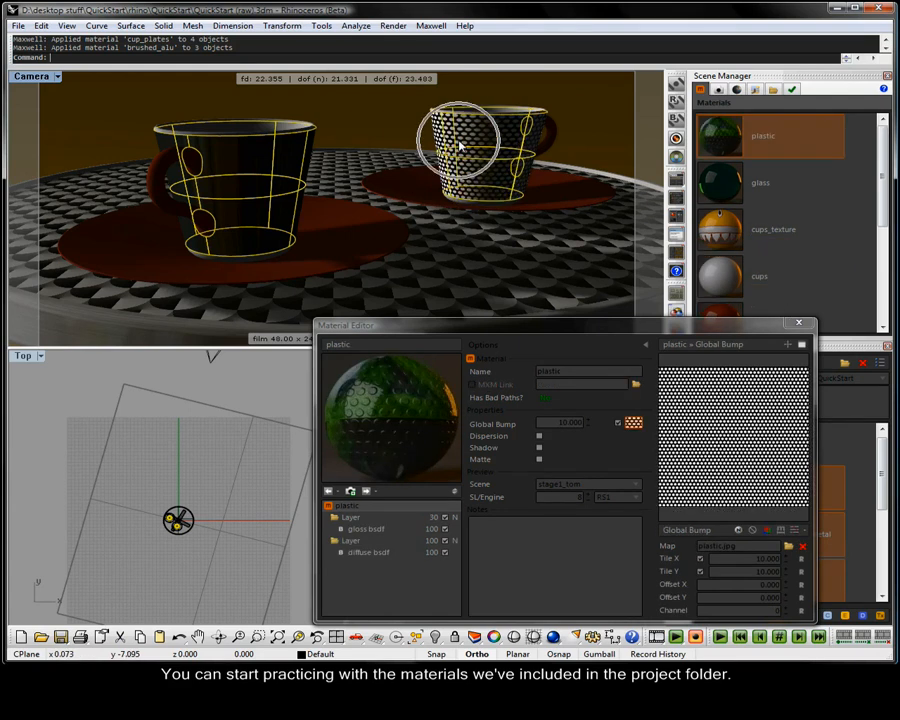
right_click(737, 225)
left_click(775, 398)
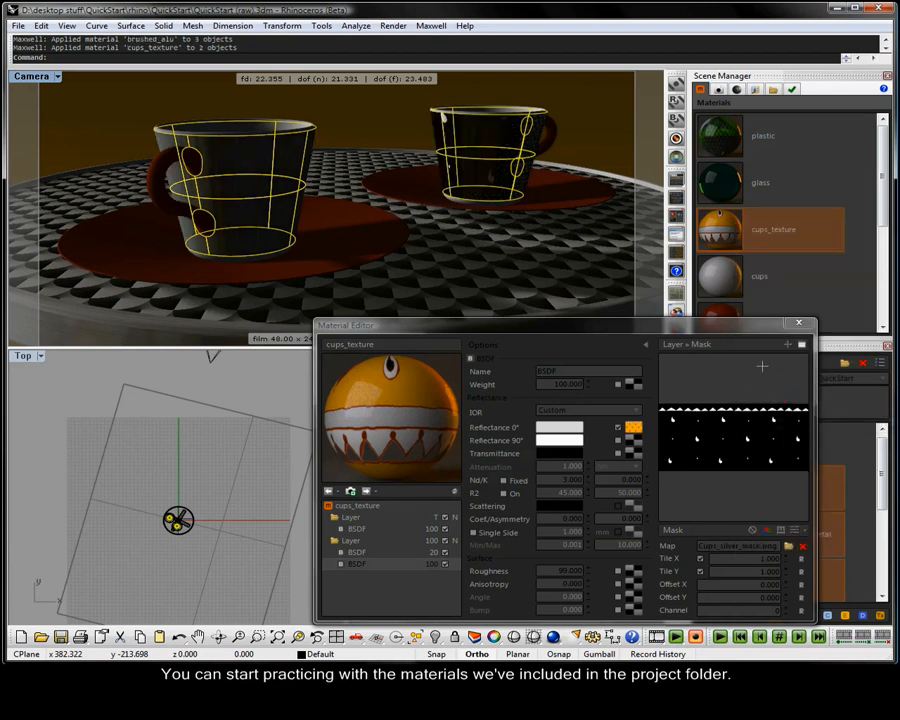
left_click(633, 428)
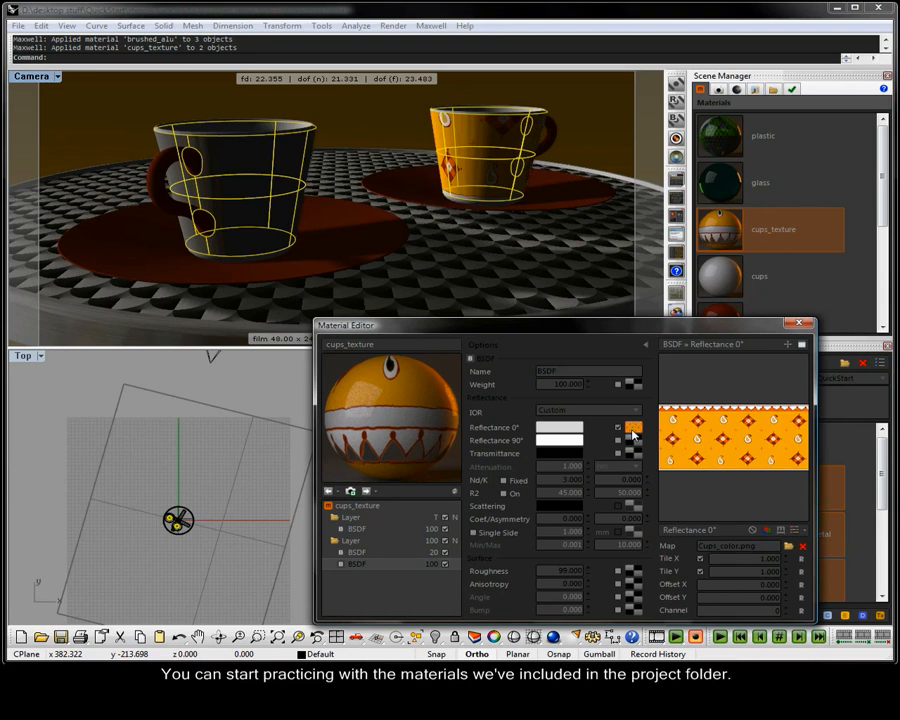
left_click(394, 125)
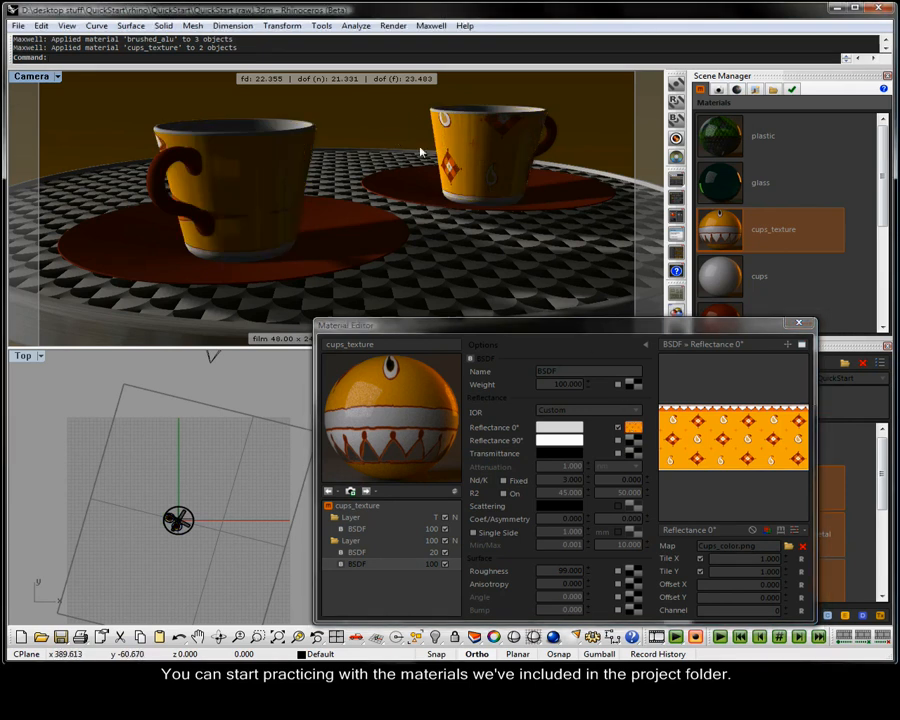
- Open the texture mapping properties of the back cup's outer wall and remove its cylindrical mapping channel
left_click(481, 146)
left_click(499, 164)
left_click(493, 633)
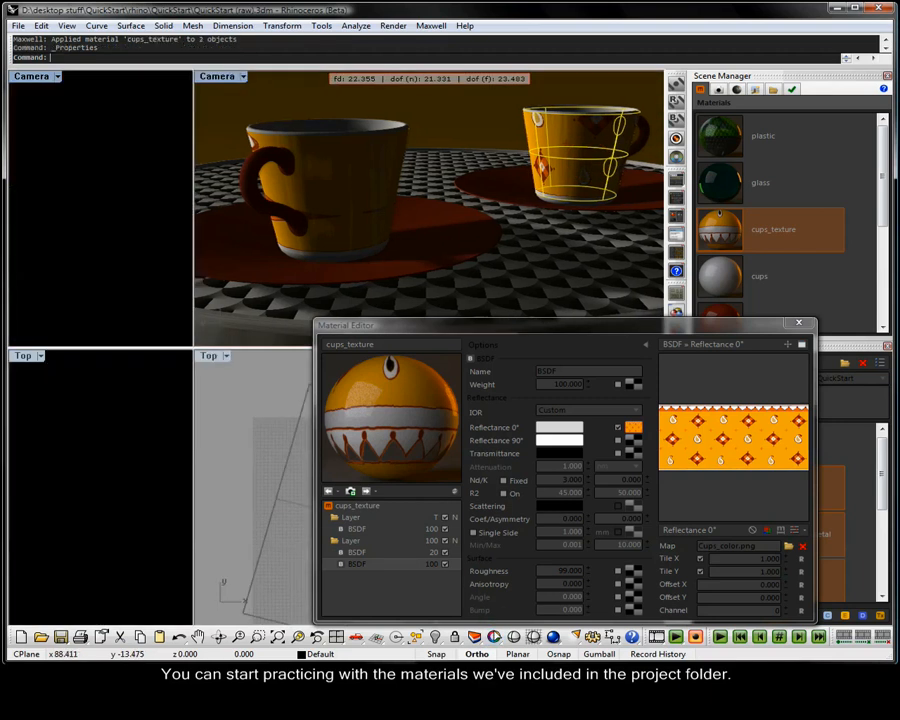
left_click(85, 89)
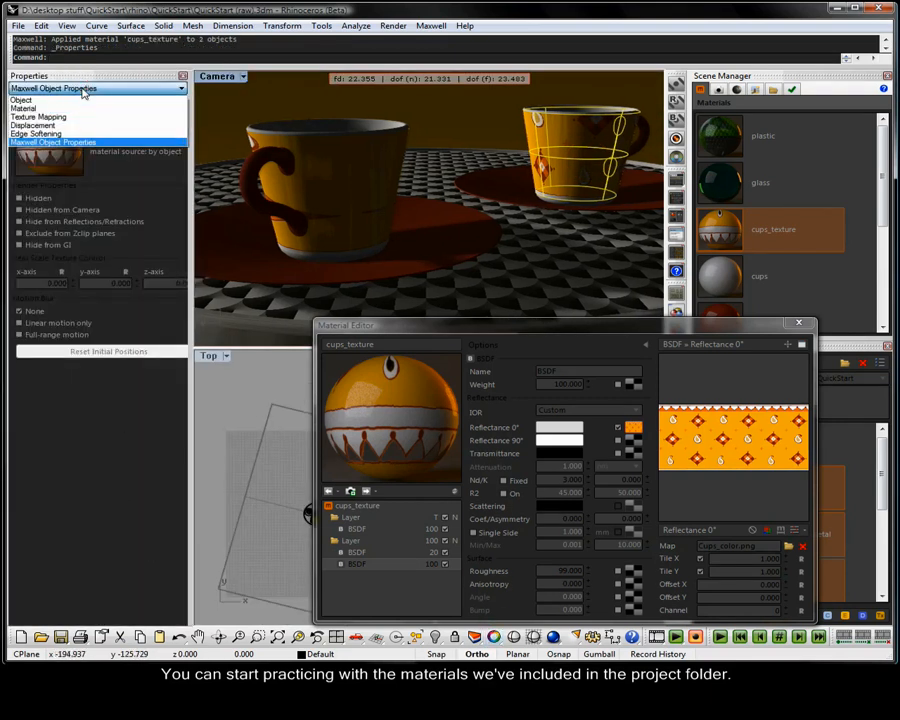
left_click(52, 117)
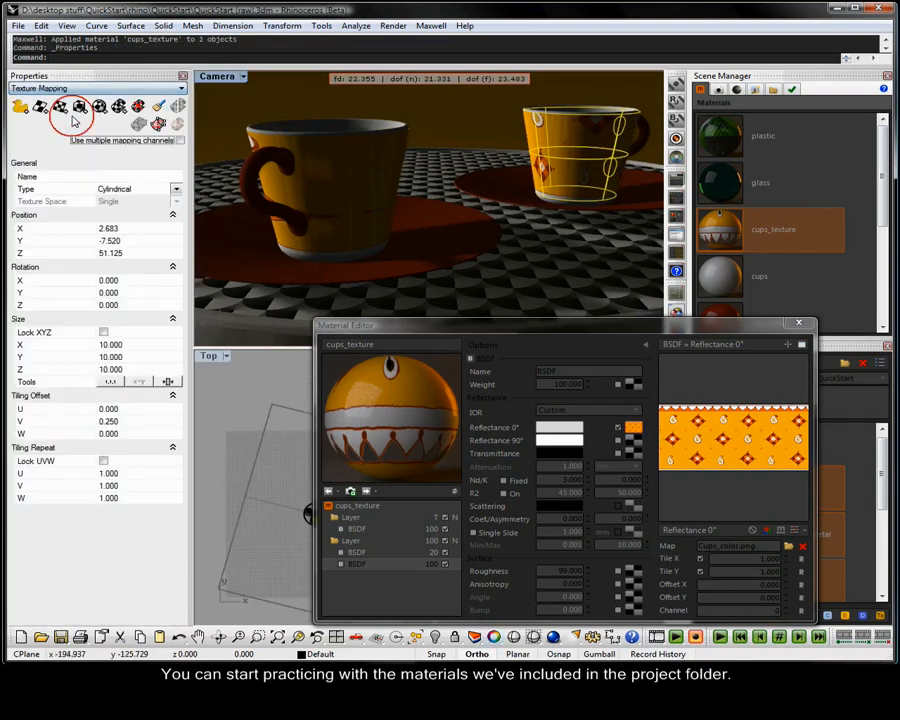
left_click(139, 107)
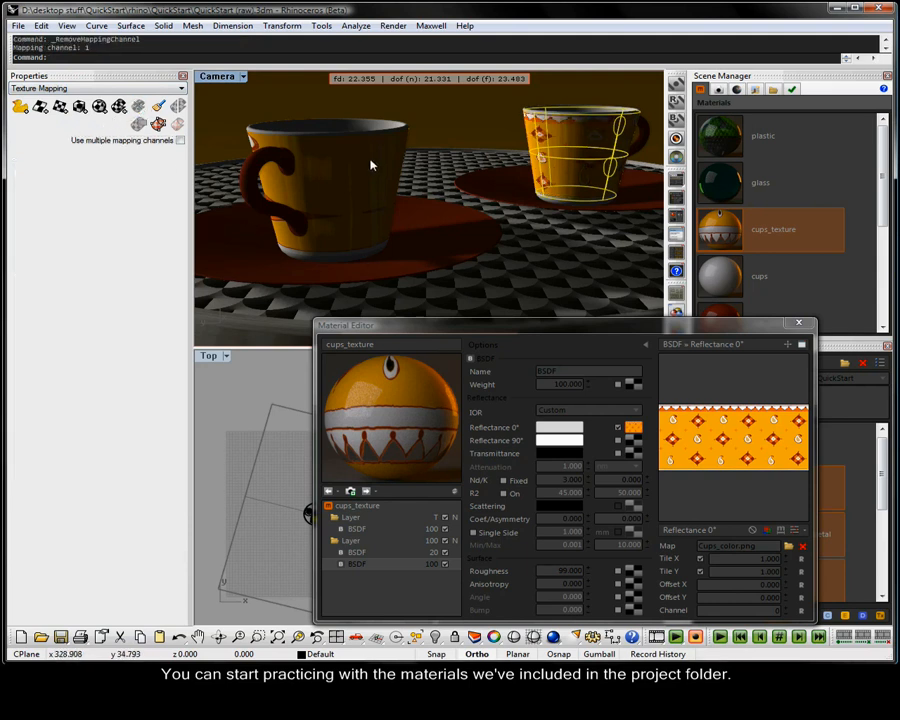
- Remove the texture mapping channel from the front cup's outer wall surface
left_click(402, 186)
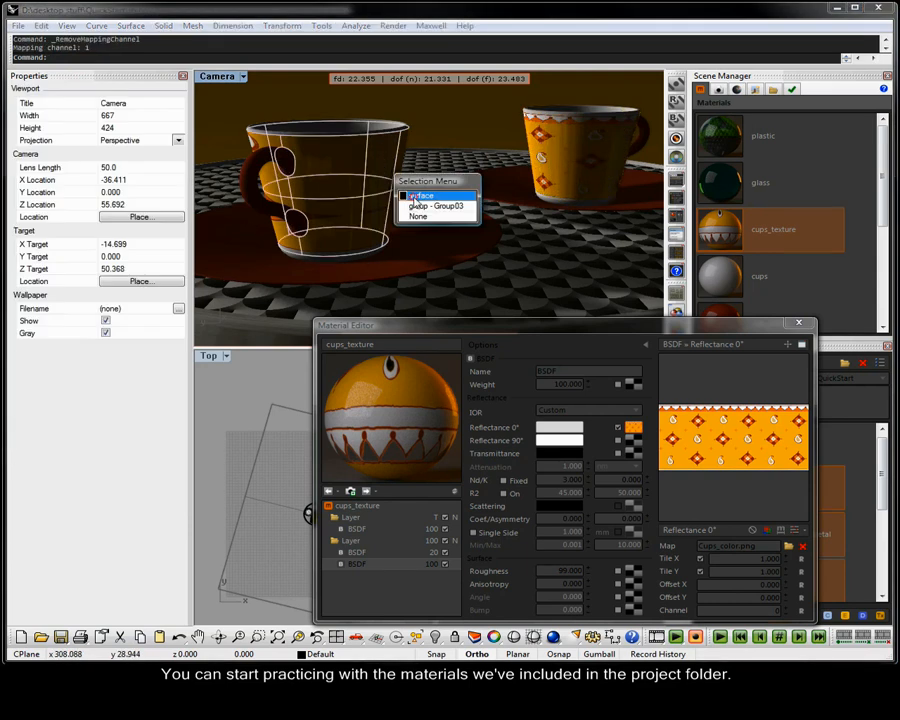
left_click(415, 195)
left_click(137, 109)
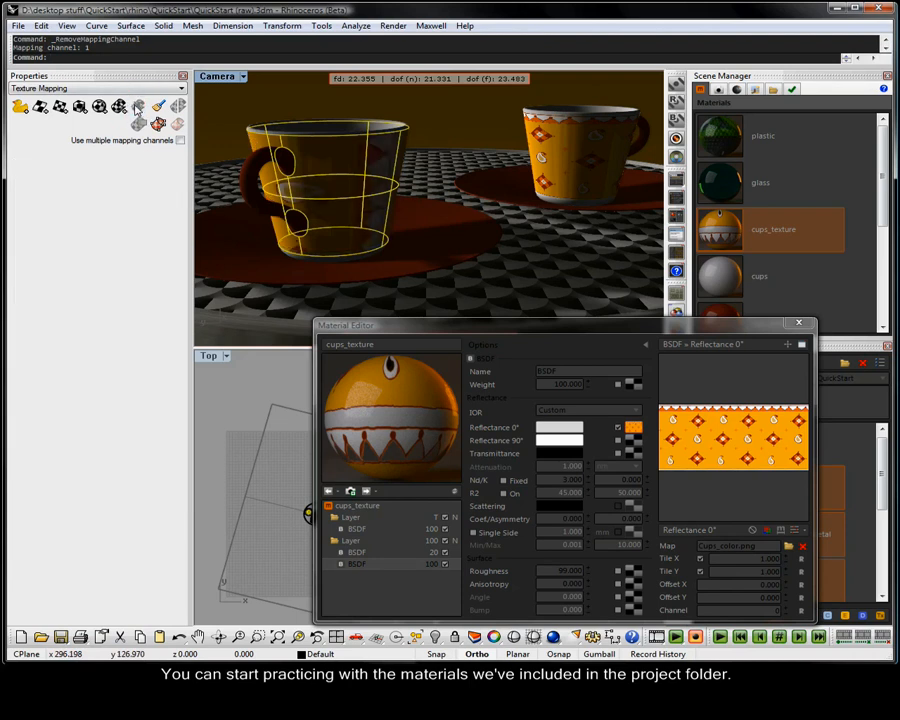
- Apply an uncapped cylindrical texture mapping on channel 1 to the back cup's outer wall surface
left_click(550, 138)
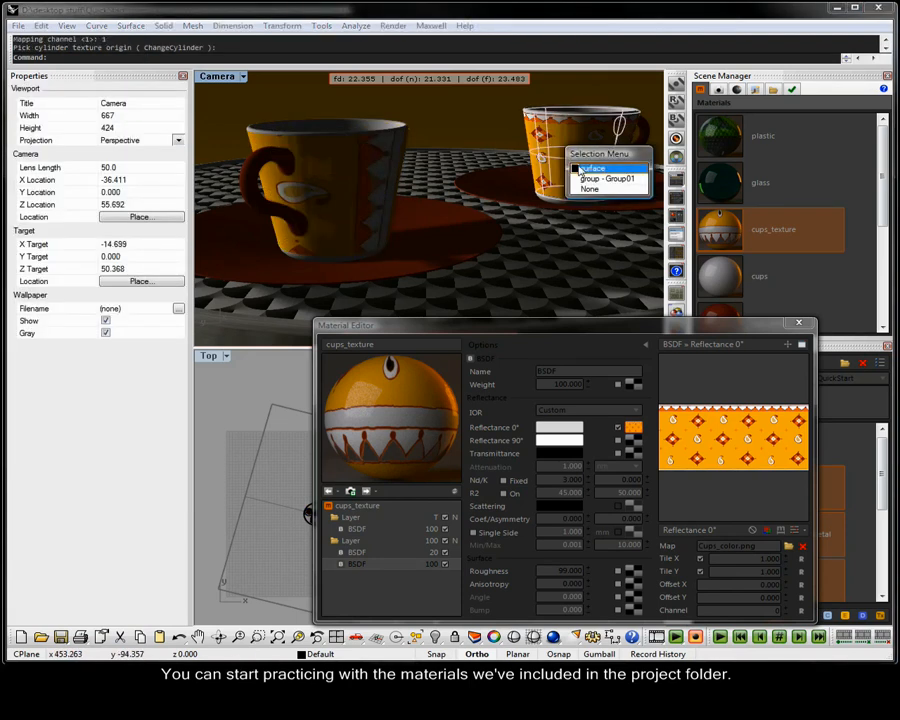
left_click(586, 168)
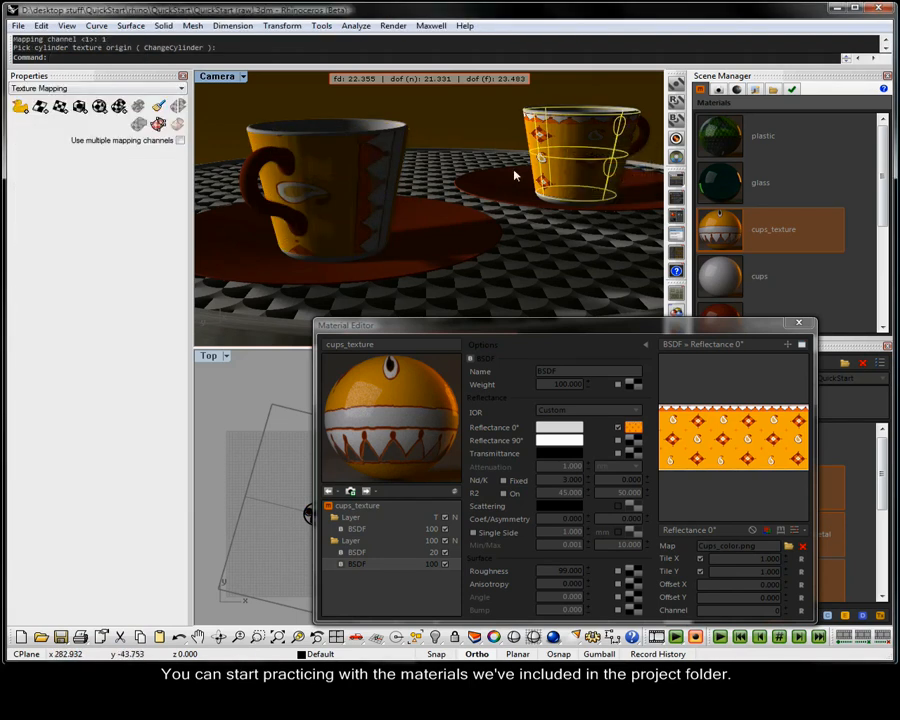
left_click(120, 108)
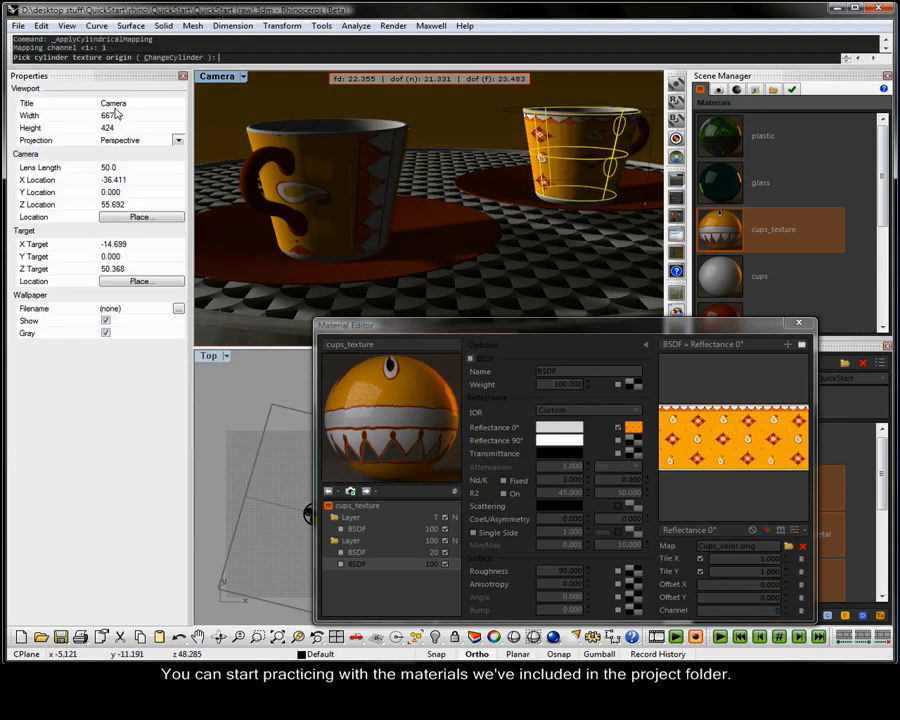
left_click(495, 134)
key("Return")
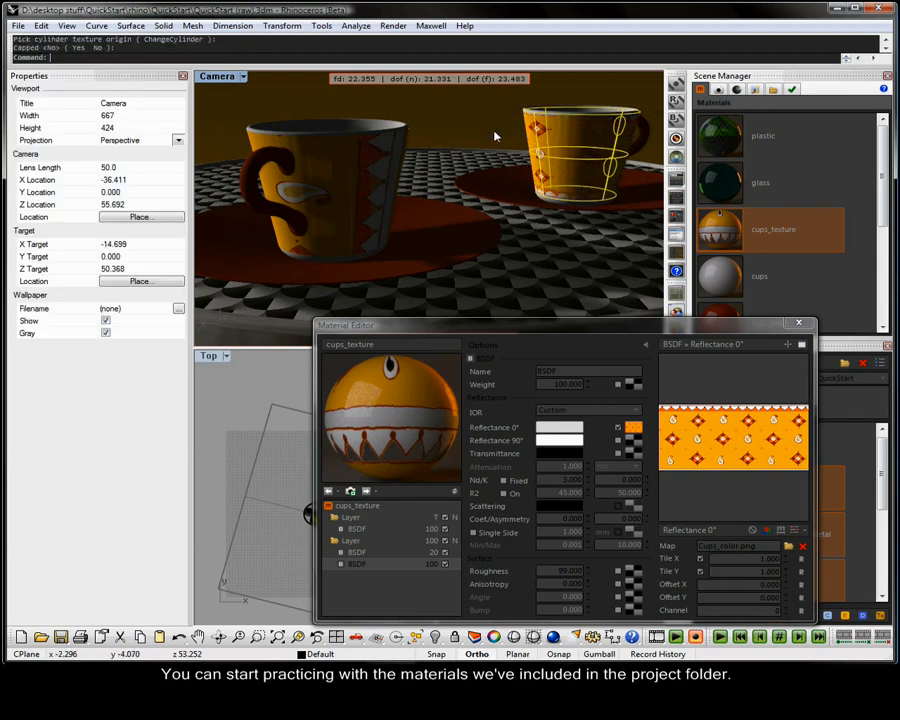
- Apply an uncapped cylindrical texture mapping on channel 1 to the front cup's outer wall surface
left_click(355, 190)
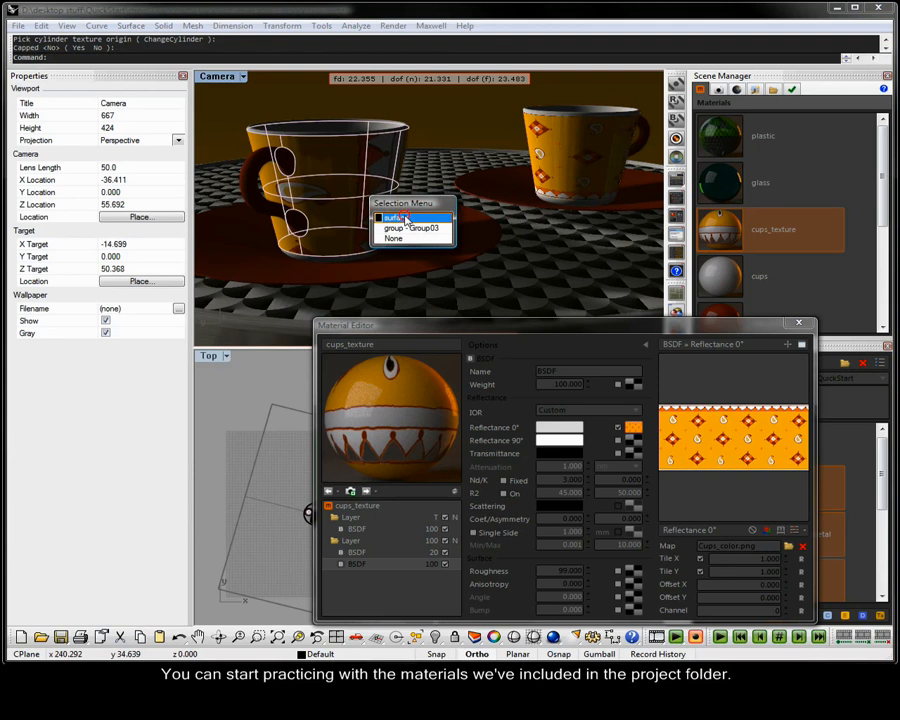
left_click(396, 217)
left_click(120, 108)
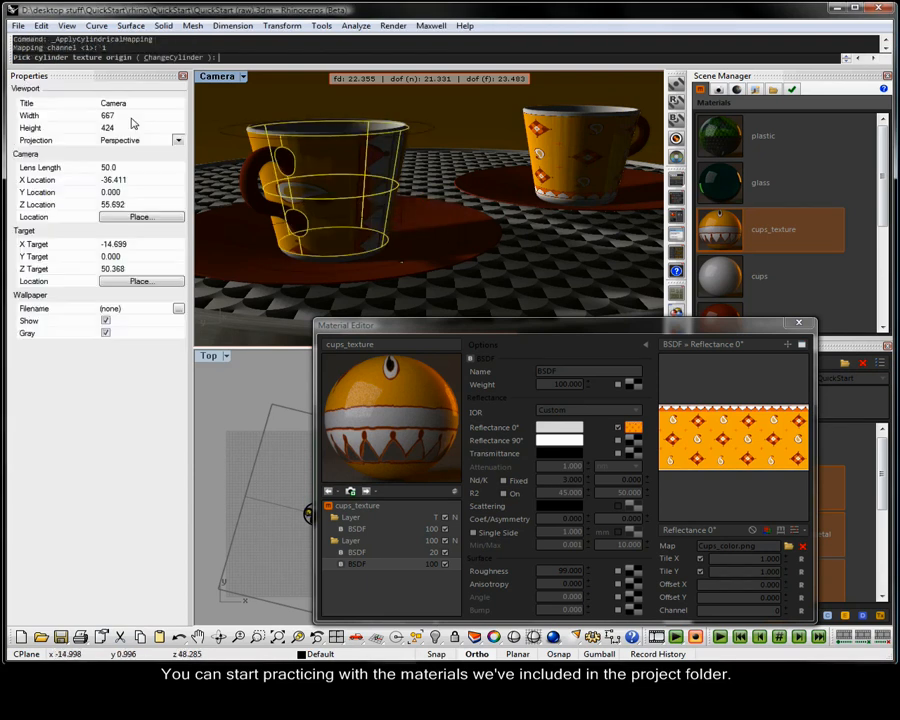
left_click(441, 141)
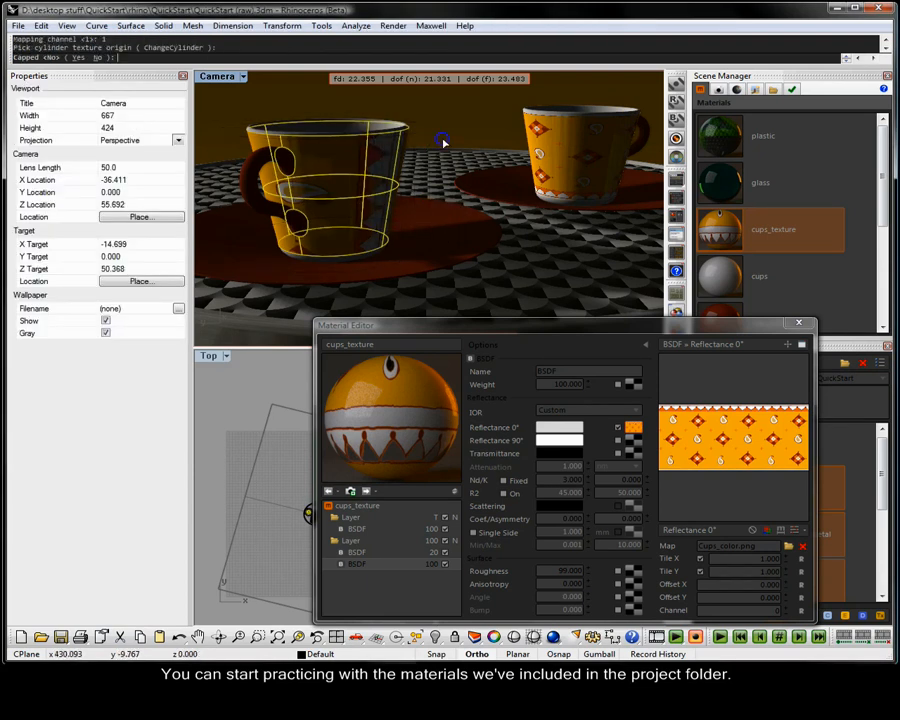
key("Return")
- Select the outer wall surfaces of both cups and set their mapping rotation to 0 in X and Z
left_click(548, 138)
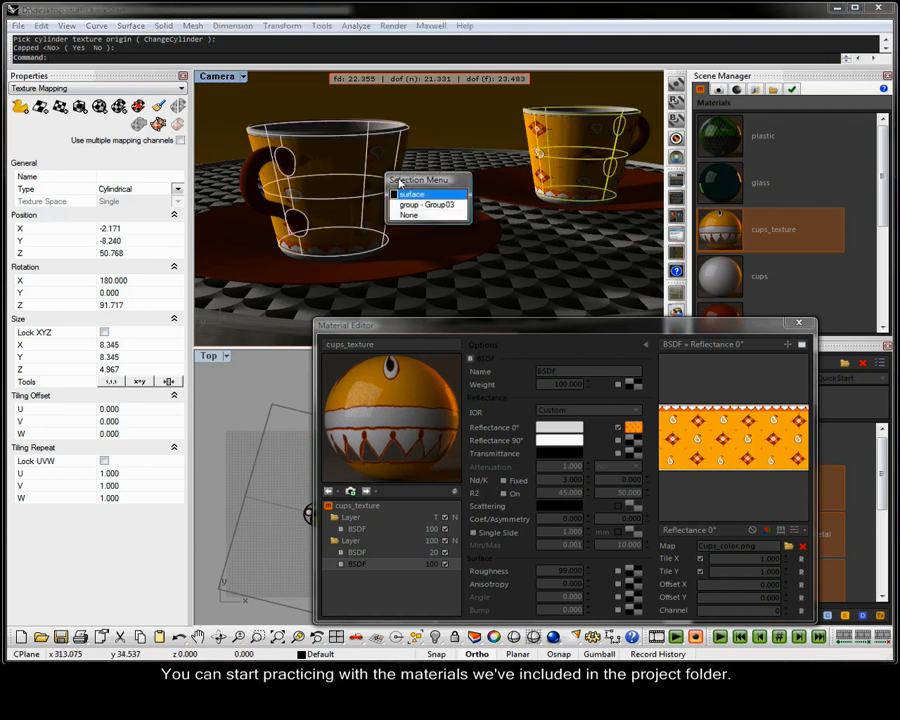
left_click(400, 196)
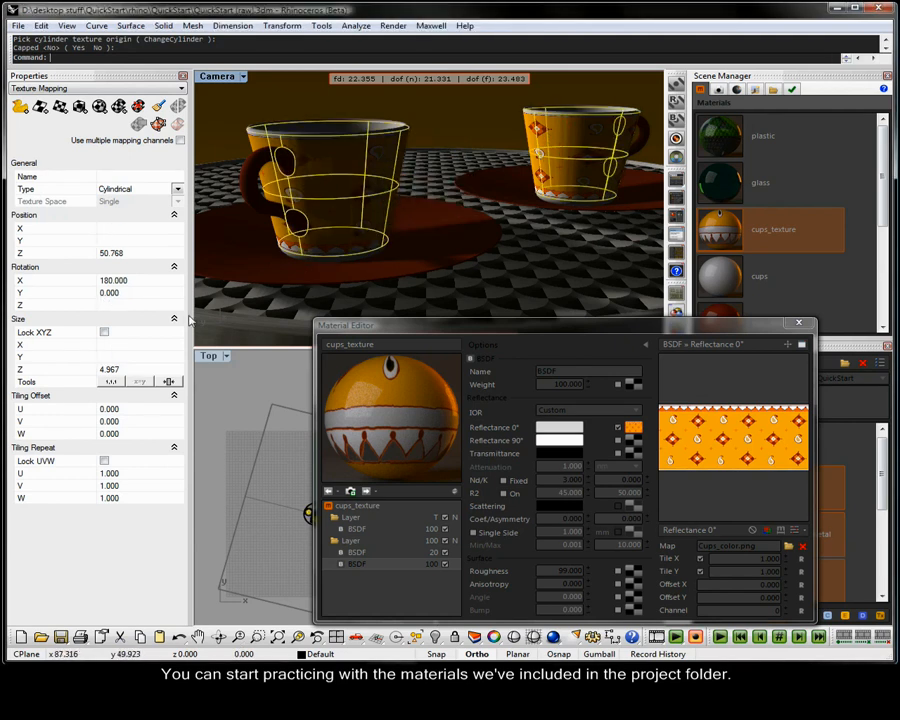
left_click(132, 280)
type("0")
left_click(132, 304)
type("0")
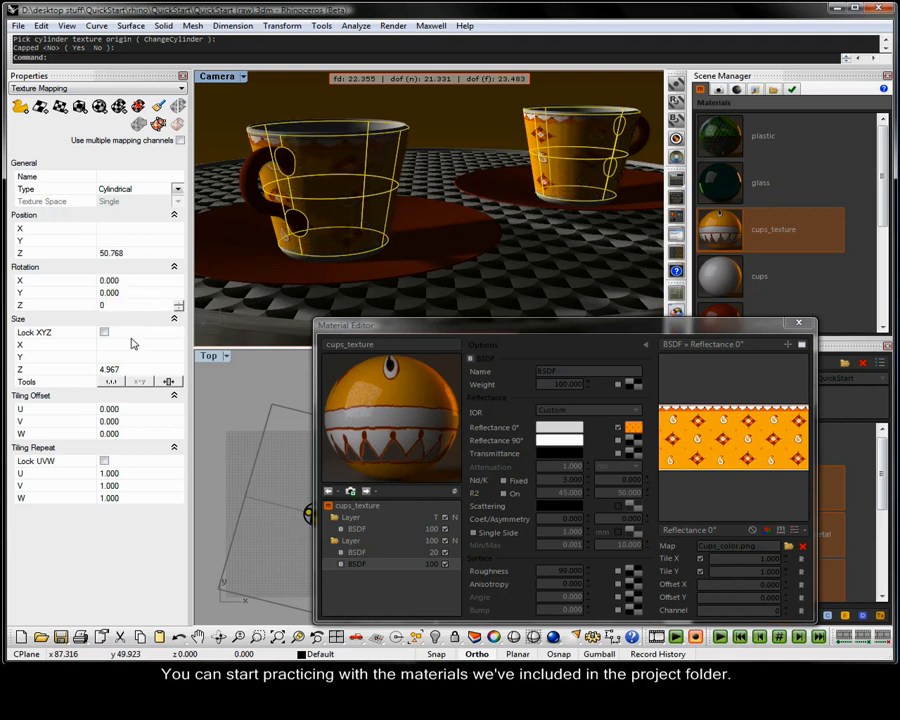
- Set the mapping size of both cups' outer walls to 10 in X, Y and Z
left_click(129, 344)
type("10")
left_click(127, 355)
type("10")
left_click(128, 370)
type("10")
key("Return")
- Set the V tiling offset of both cups' mapping to 0.25
left_click(125, 421)
type(".25")
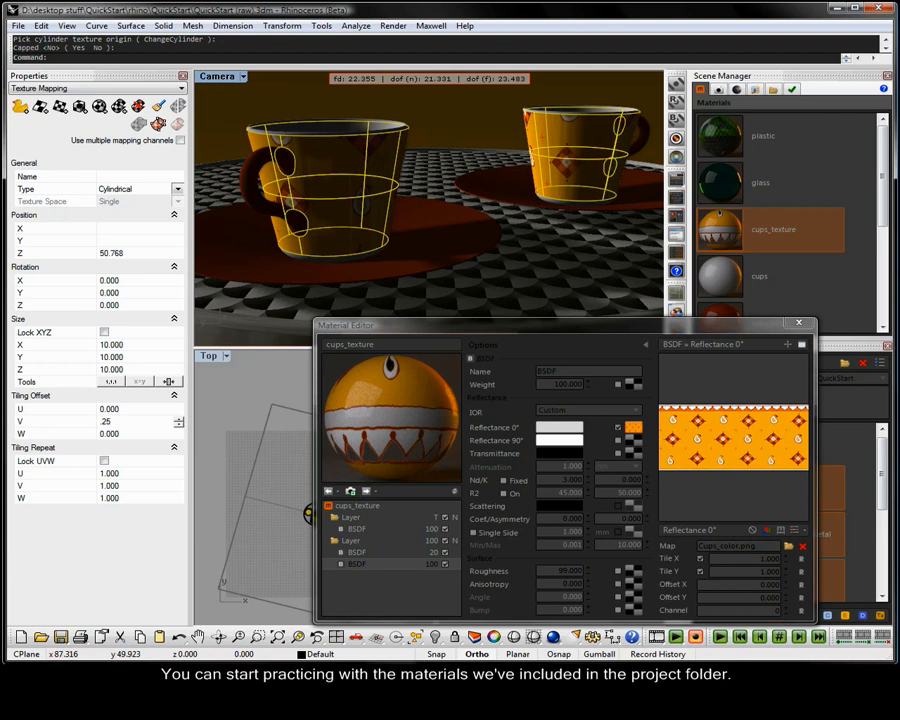
left_click(133, 408)
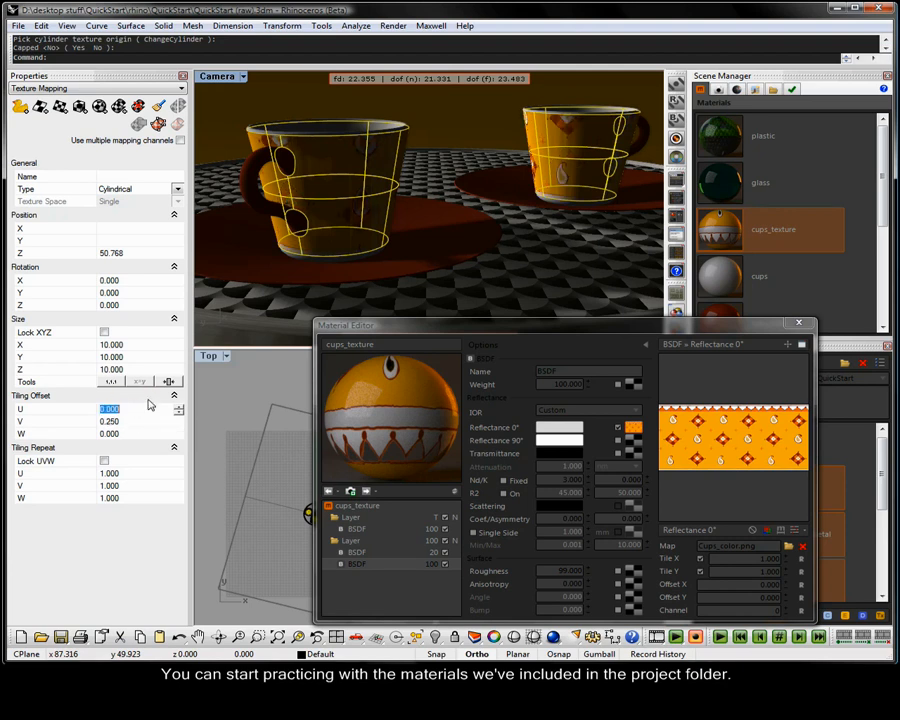
- Set Tile X and Tile Y of the Cups_color.png map to 2, and close the object properties and the material editor
left_click(741, 560)
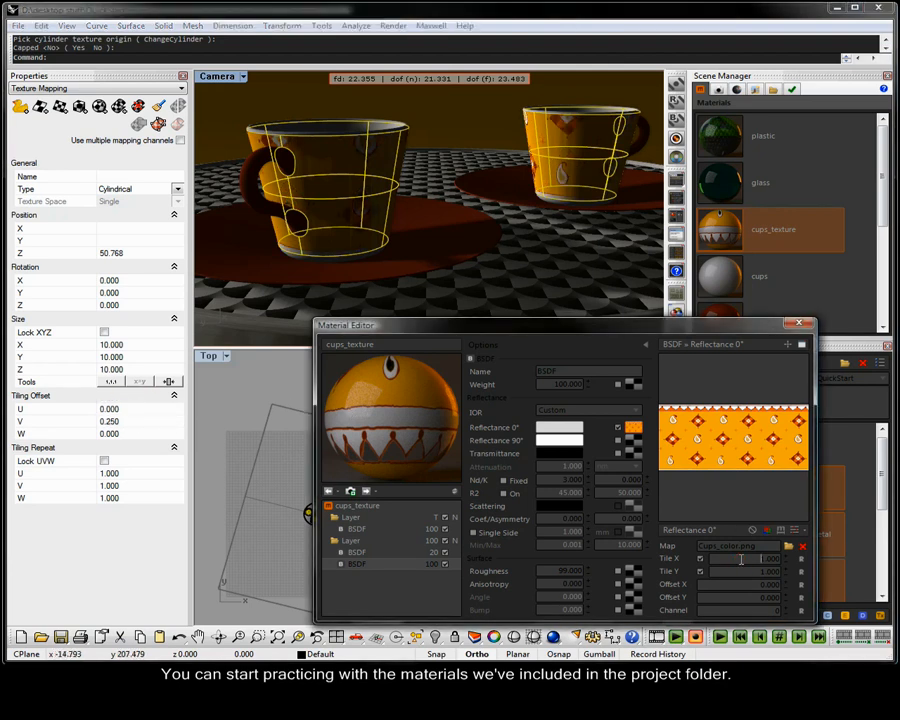
scroll(741, 560, "up", 9)
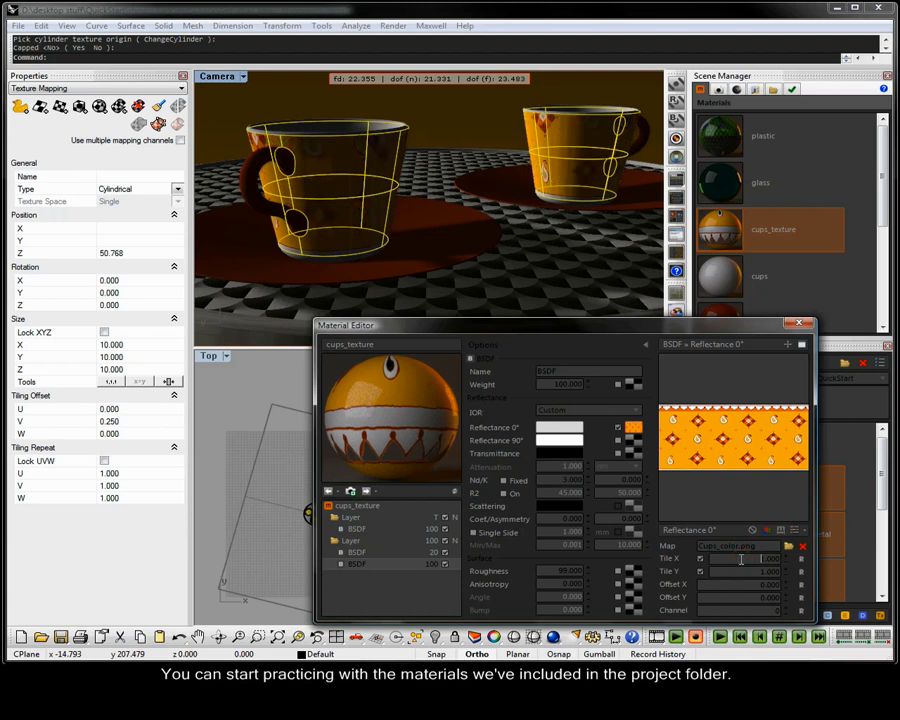
scroll(741, 560, "up", 2)
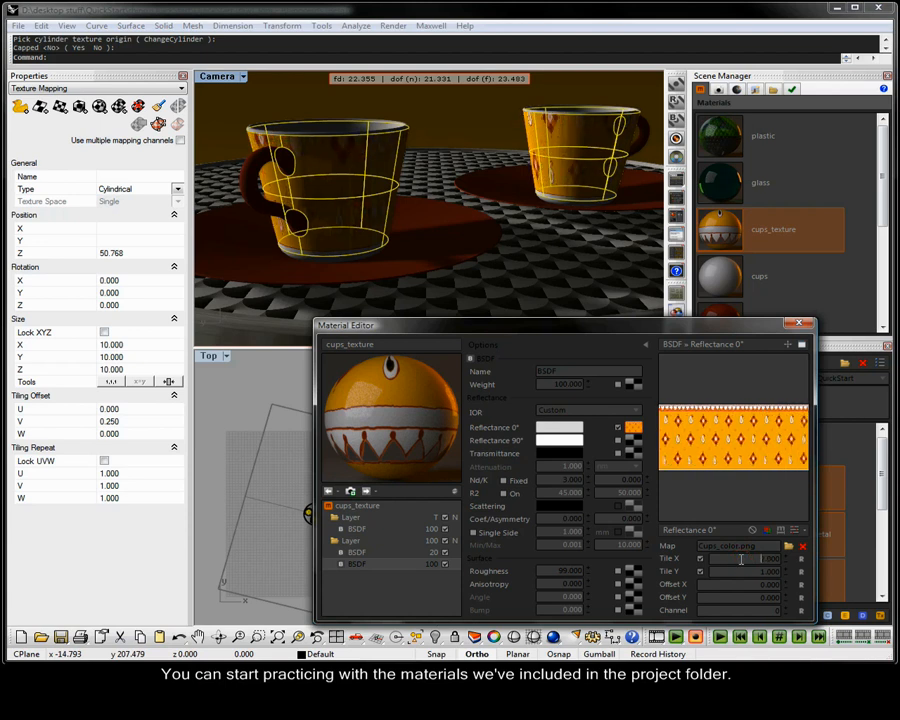
left_click(745, 574)
scroll(745, 573, "up", 8)
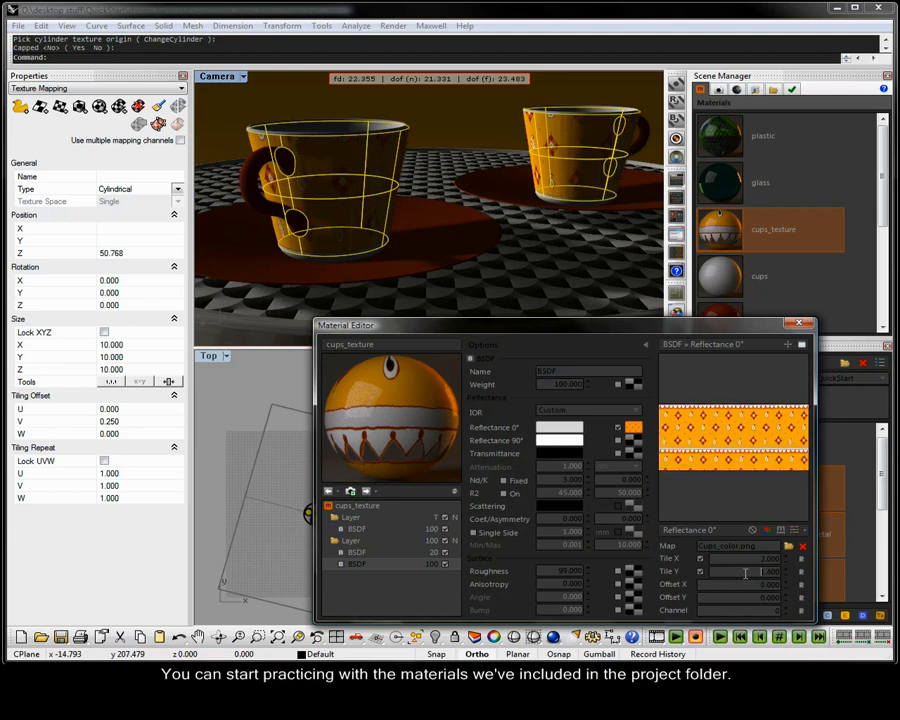
scroll(745, 573, "up", 2)
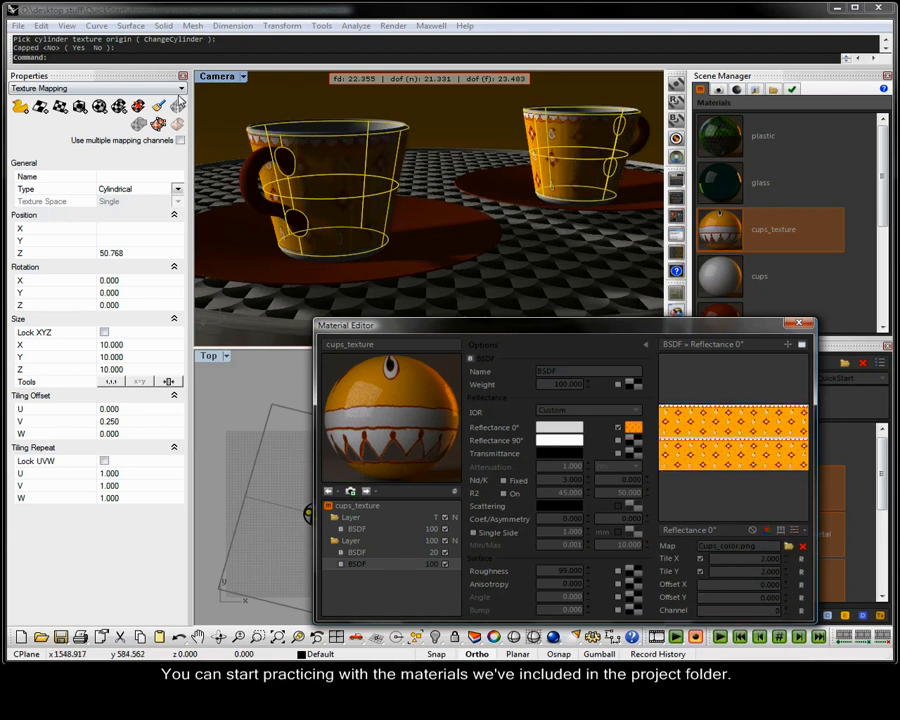
left_click(182, 77)
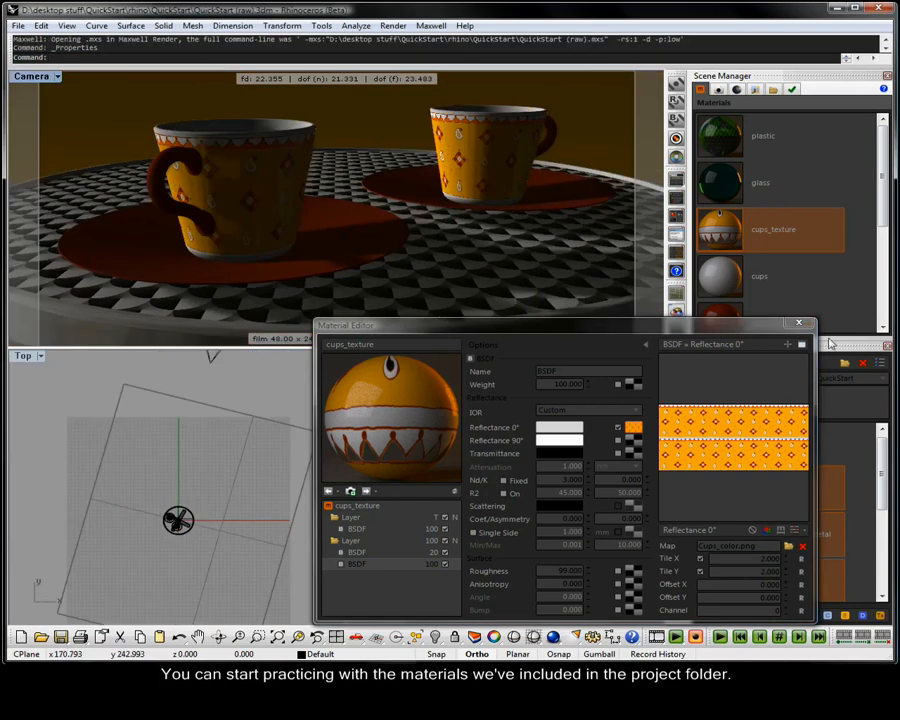
left_click(799, 324)
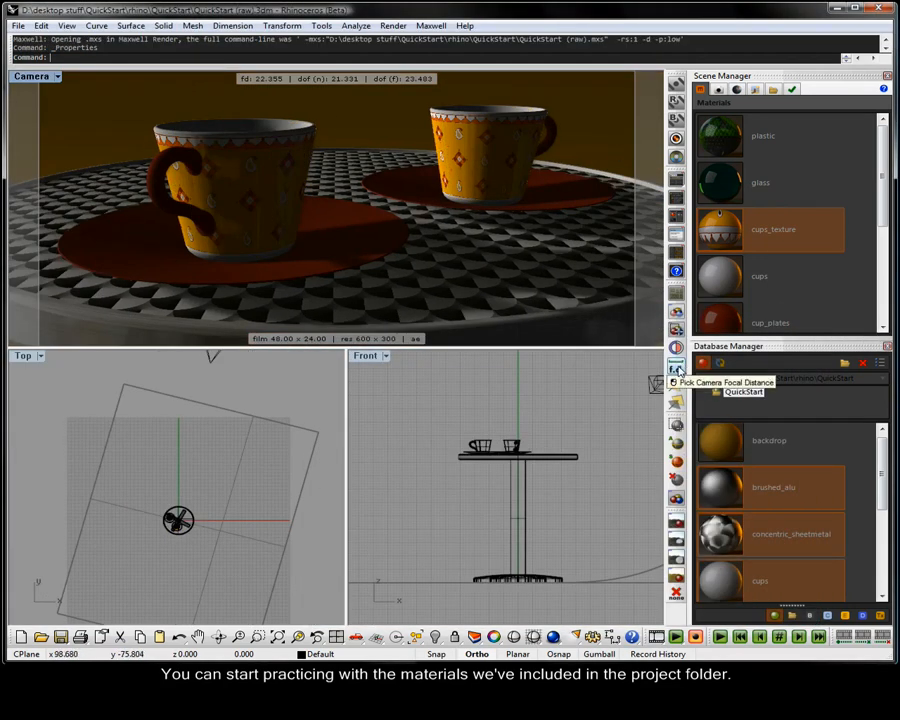
- Set the camera's focal distance to about 30.97 by picking a point at the back cup's near rim in the Front view
left_click(677, 369)
scroll(450, 436, "up", 4)
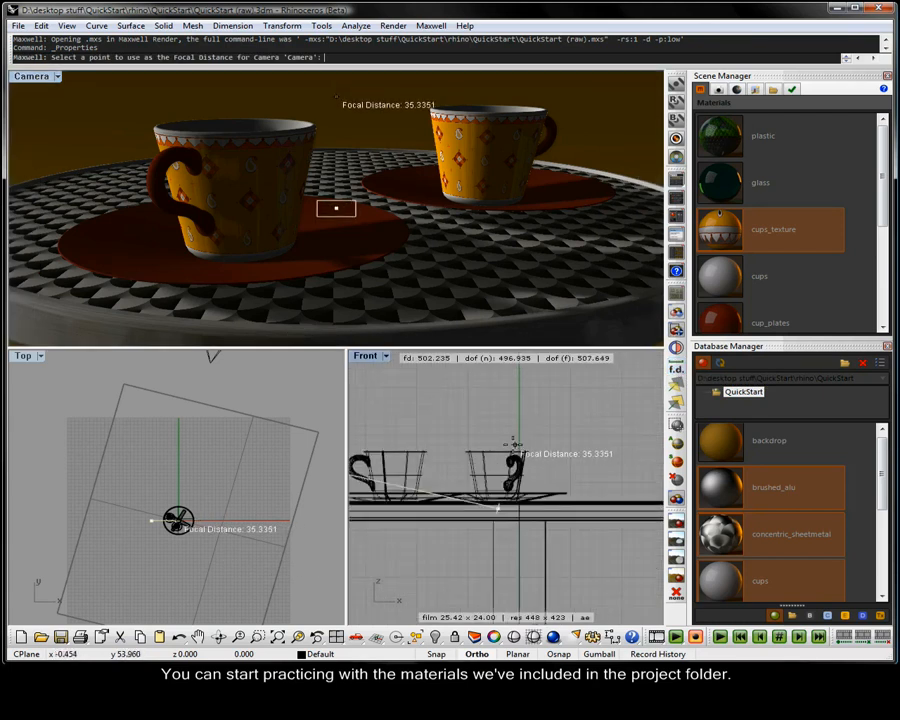
left_click(458, 438)
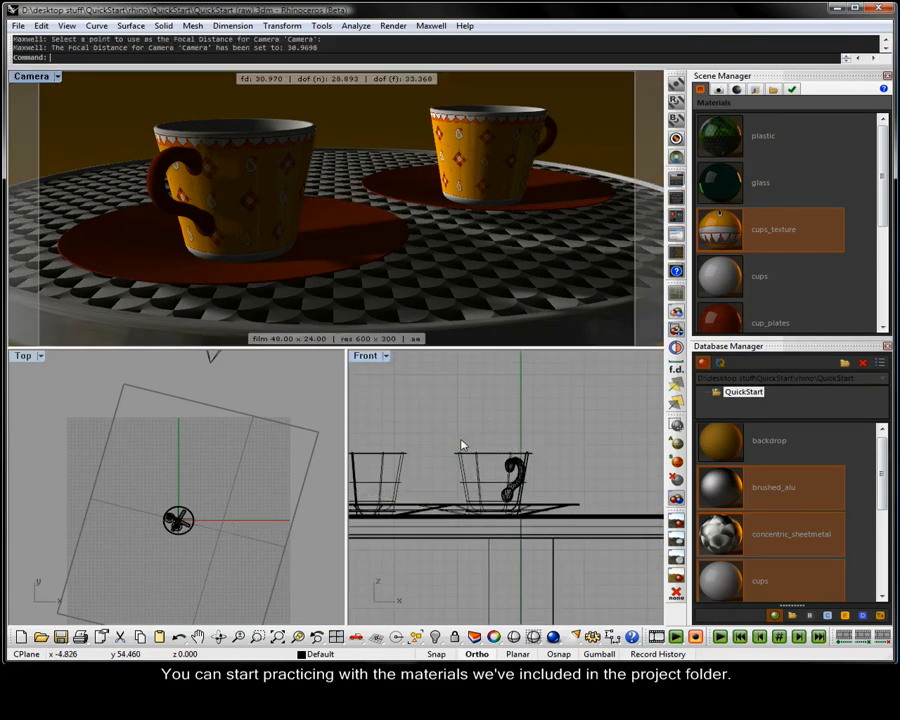
- Set the camera's fStop to 5.6 and render the scene with Maxwell
left_click(718, 89)
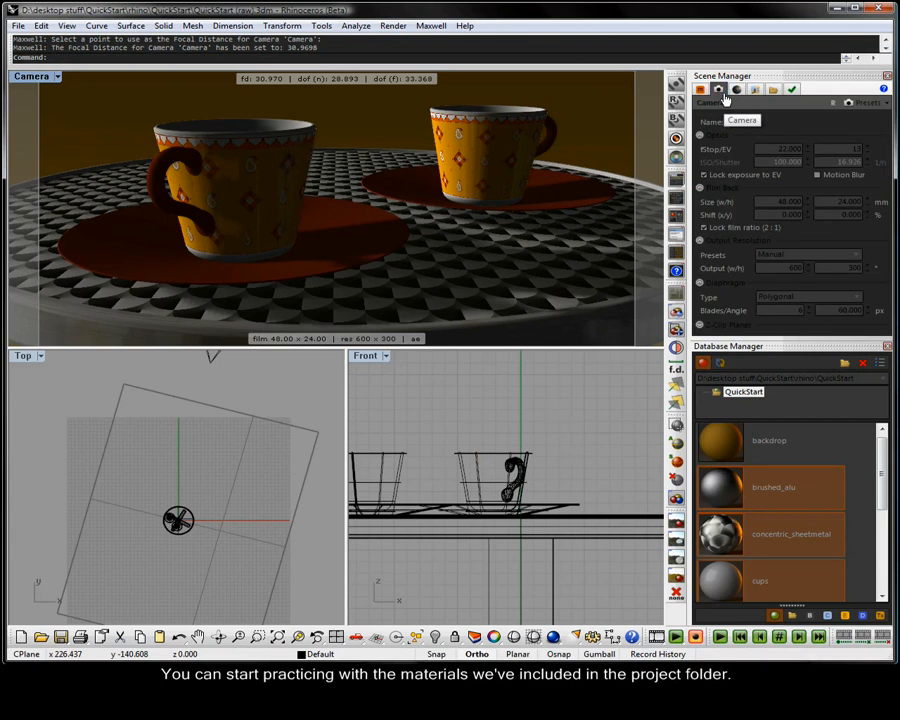
left_click_drag(769, 148, 810, 146)
type("1")
left_click(832, 146)
left_click(675, 84)
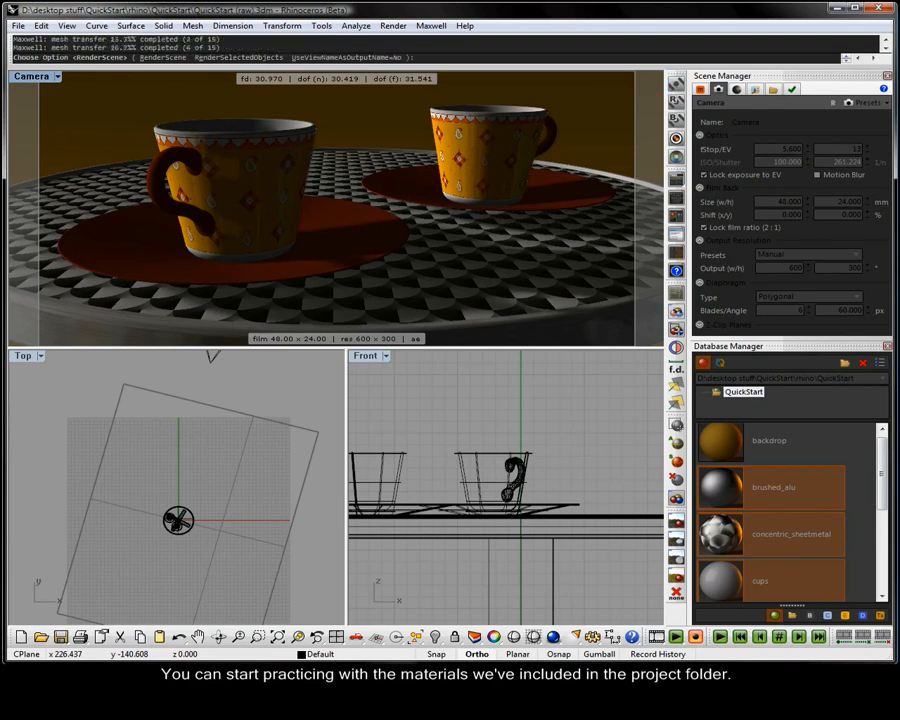